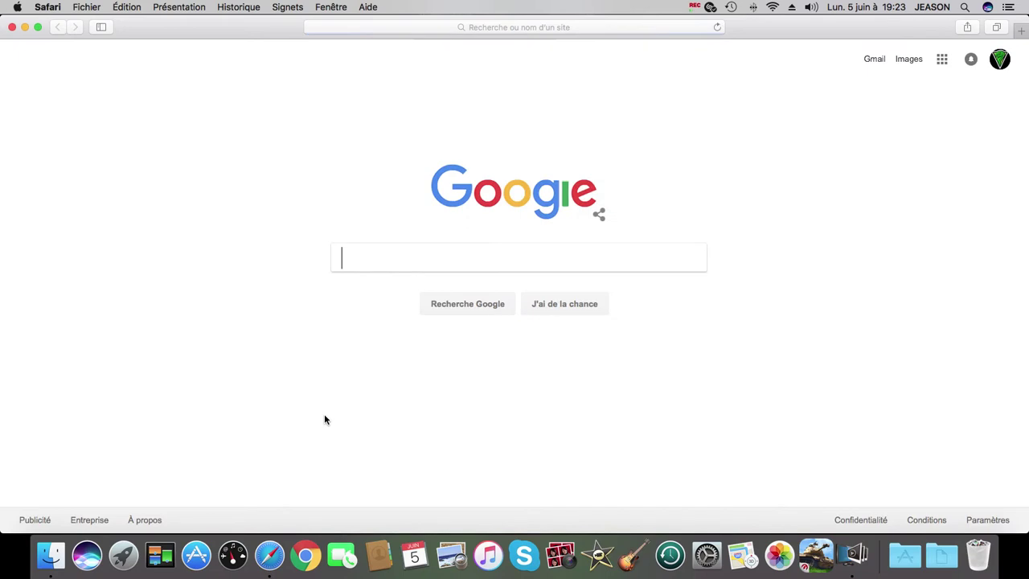
- Search Google for pixlr and open the Pixlr.com photo editor site
{"action": "type", "text": "pis"}
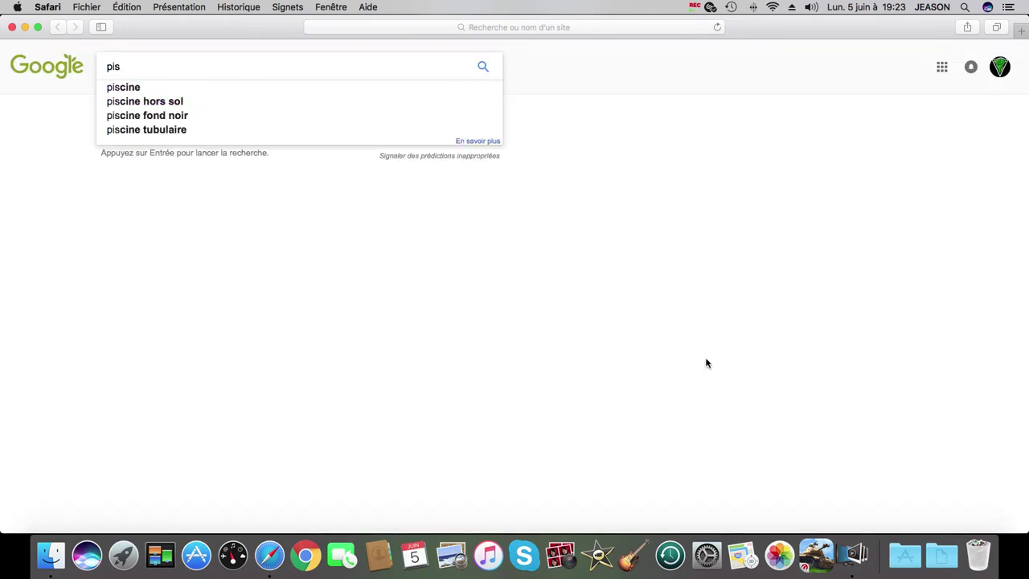
{"action": "key", "text": "BackSpace"}
{"action": "type", "text": "x"}
{"action": "left_click", "coordinate": [189, 93]}
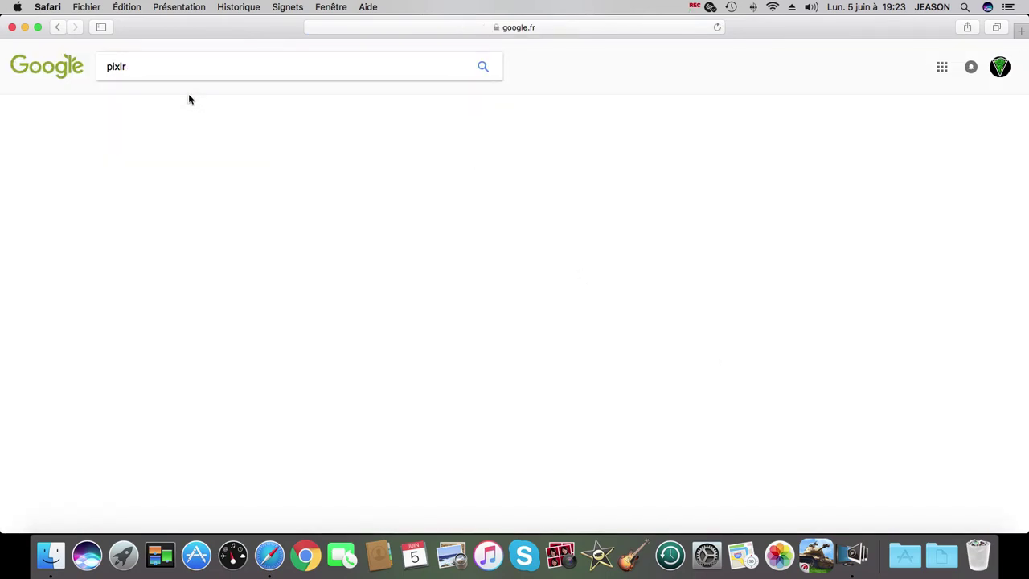
{"action": "left_click", "coordinate": [159, 158]}
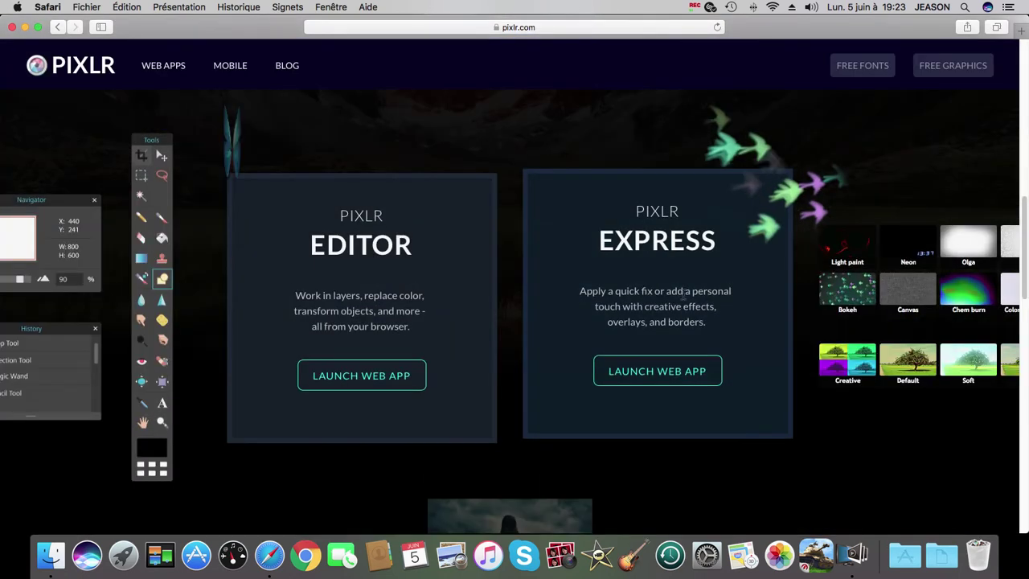
- Search Google for "fond noir pour bannière youtube" and browse the image results
{"action": "left_click", "coordinate": [60, 29]}
{"action": "left_click", "coordinate": [244, 70]}
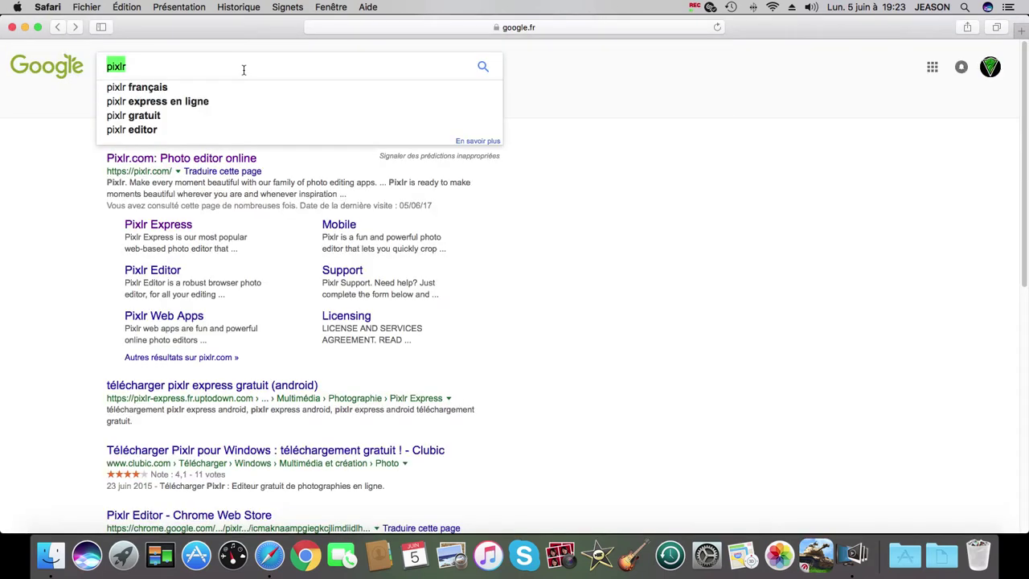
{"action": "type", "text": "fond noir"}
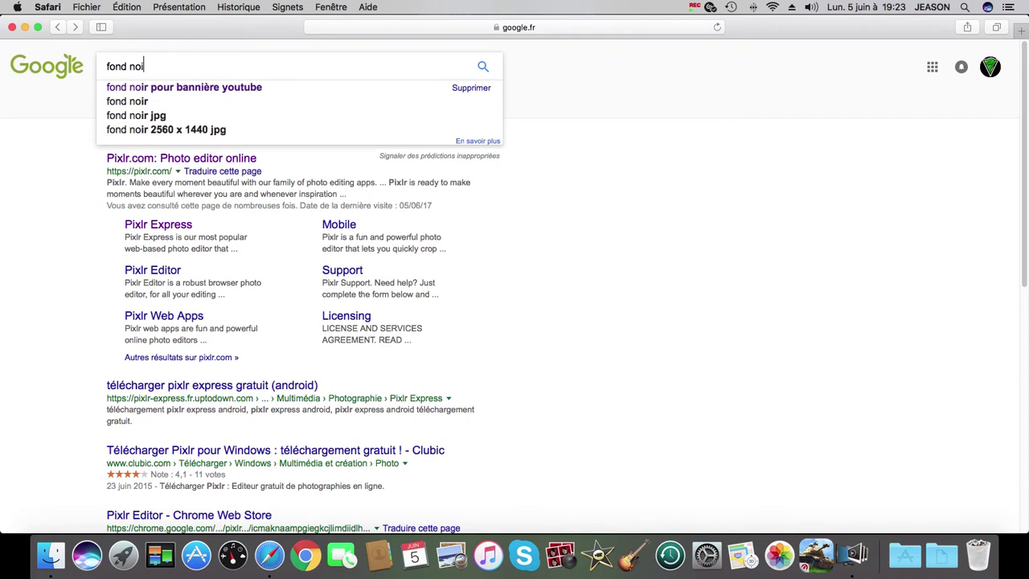
{"action": "left_click", "coordinate": [267, 87]}
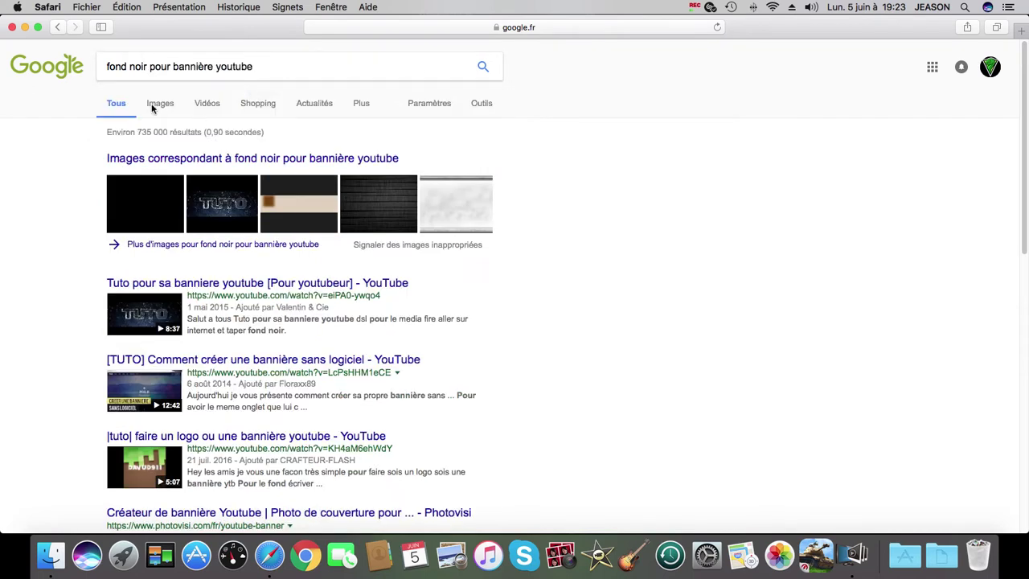
{"action": "left_click", "coordinate": [156, 103]}
{"action": "scroll", "coordinate": [660, 216], "scroll_direction": "down", "scroll_amount": 10}
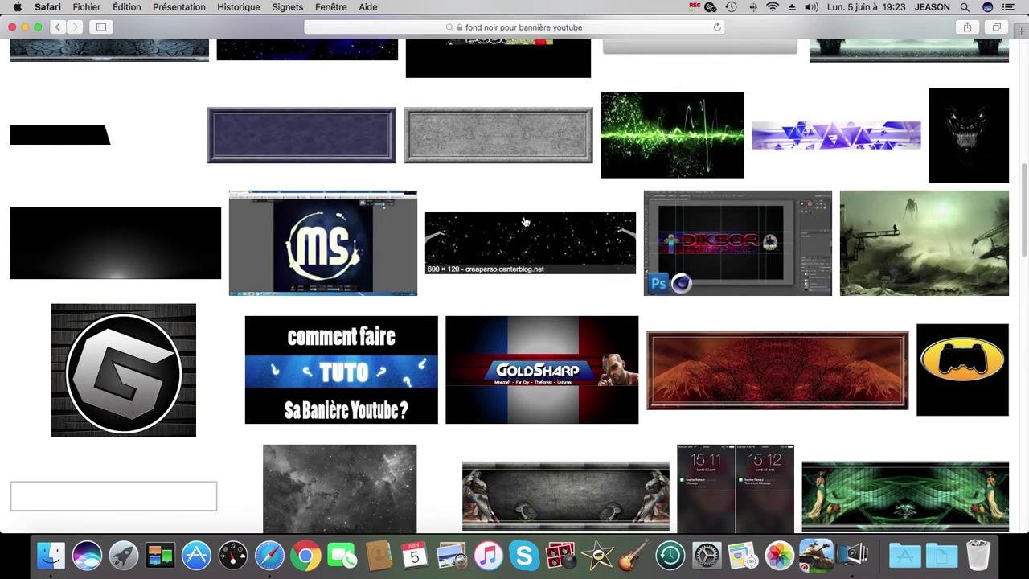
{"action": "scroll", "coordinate": [485, 212], "scroll_direction": "down", "scroll_amount": 5}
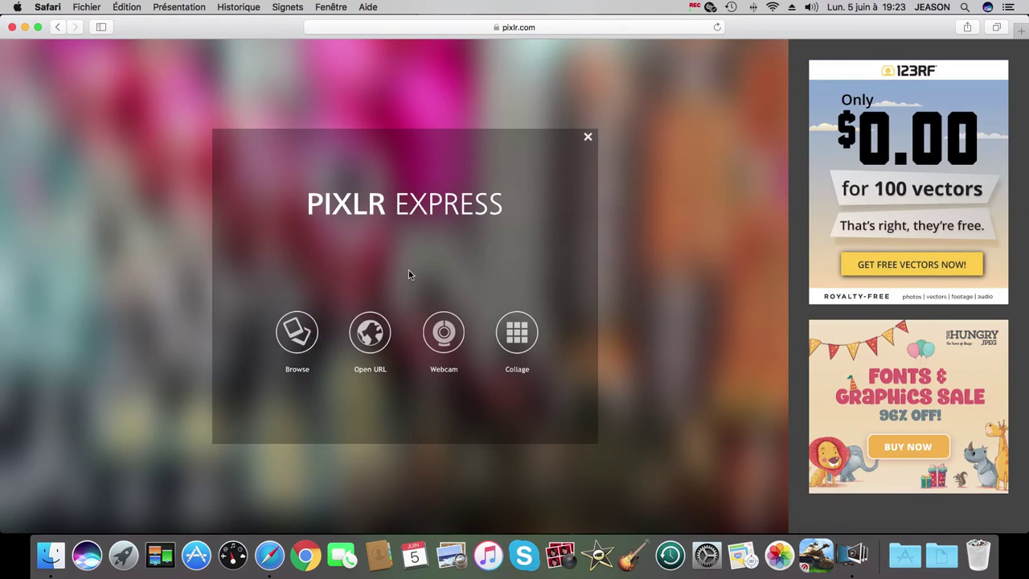
- Open the black background image in Pixlr Express from the files tagged Jaune
{"action": "left_click", "coordinate": [293, 338]}
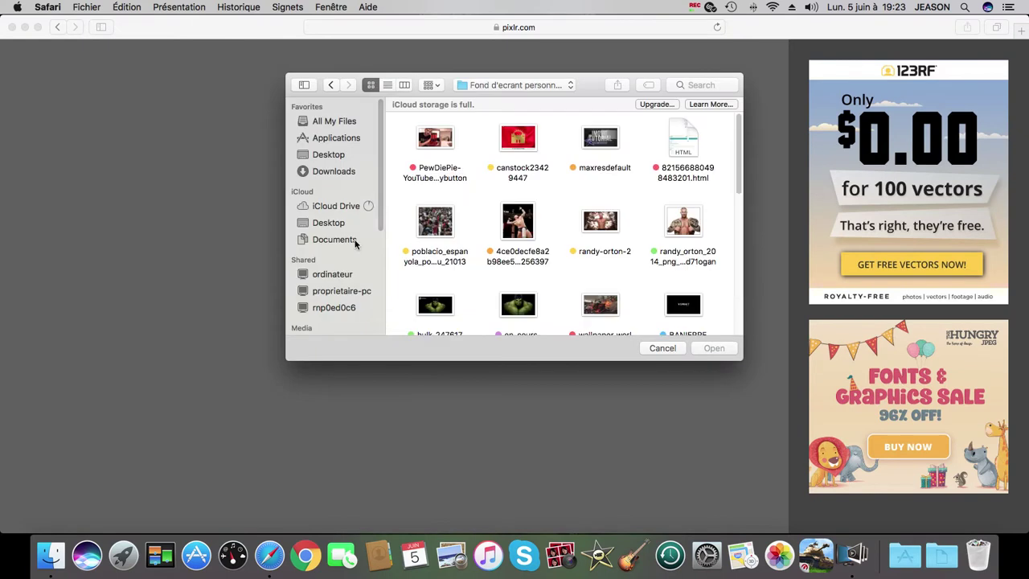
{"action": "scroll", "coordinate": [338, 205], "scroll_direction": "down", "scroll_amount": 5}
{"action": "scroll", "coordinate": [500, 224], "scroll_direction": "down", "scroll_amount": 2}
{"action": "left_click", "coordinate": [325, 298]}
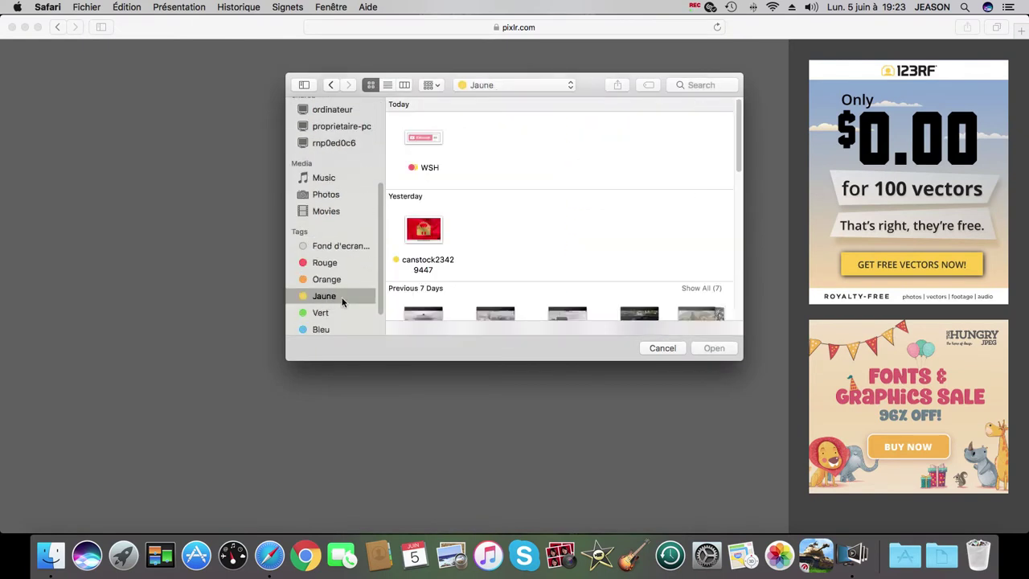
{"action": "scroll", "coordinate": [493, 281], "scroll_direction": "down", "scroll_amount": 2}
{"action": "scroll", "coordinate": [493, 281], "scroll_direction": "down", "scroll_amount": 6}
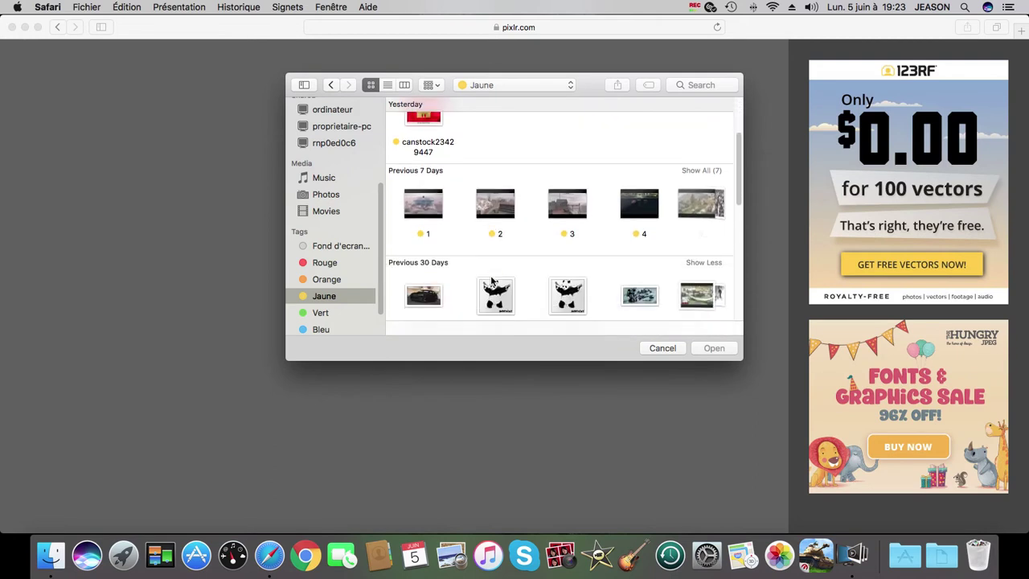
{"action": "double_click", "coordinate": [497, 242]}
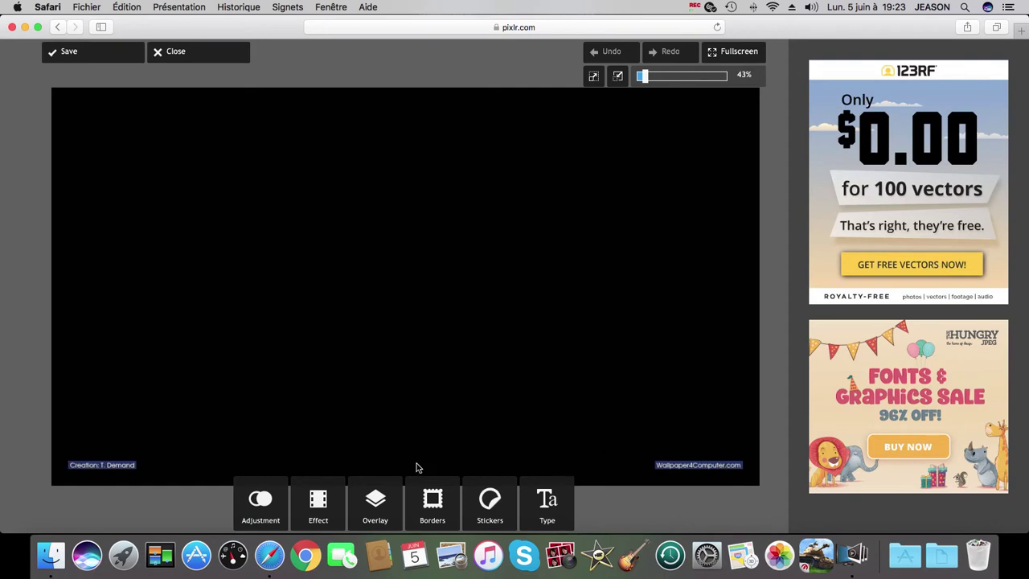
- Cover the two watermarks in the lower corners of the image with a black Doodle brush of size 250 and apply it
{"action": "left_click", "coordinate": [260, 502]}
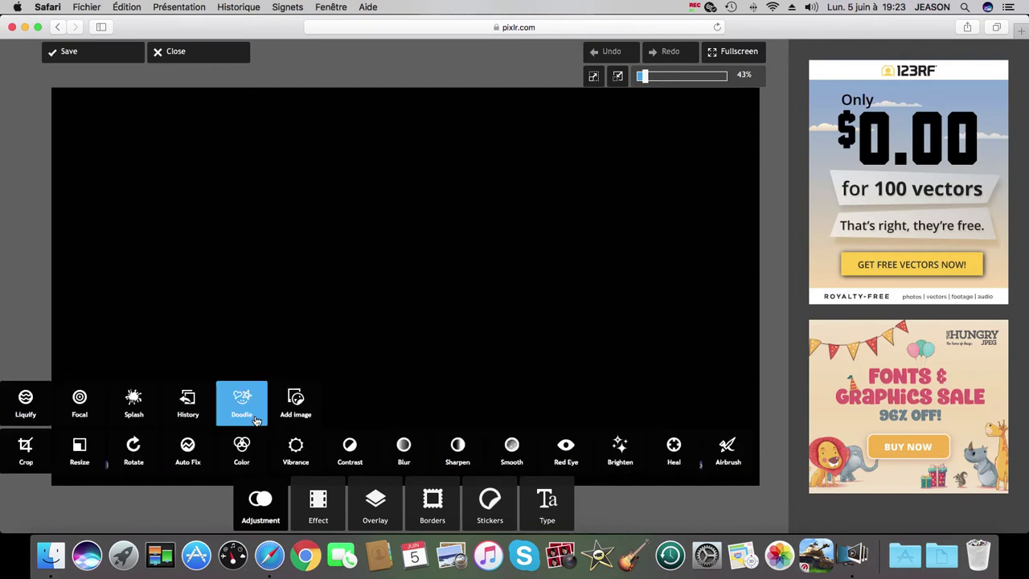
{"action": "left_click", "coordinate": [242, 406]}
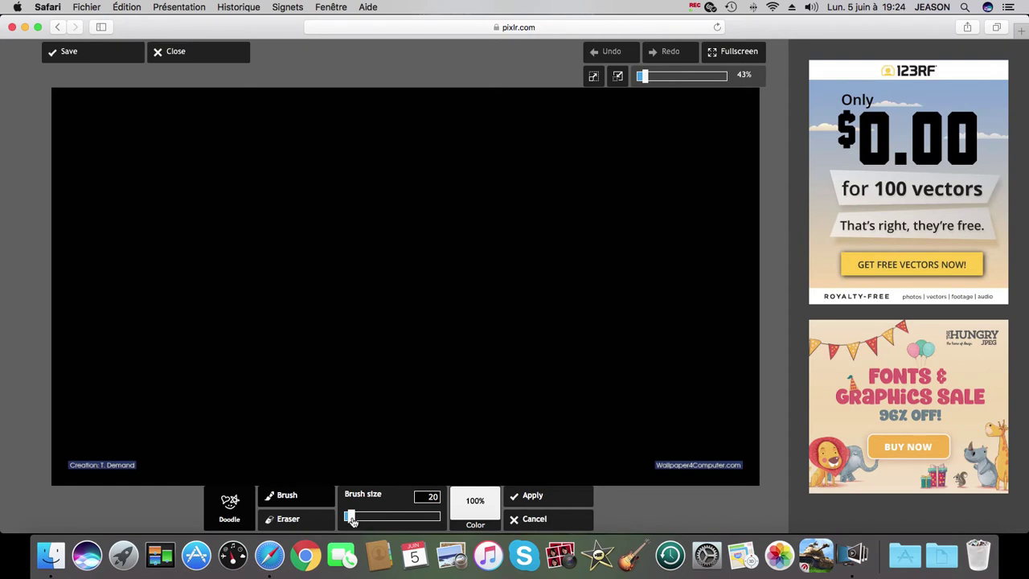
{"action": "left_click_drag", "start_coordinate": [353, 521], "coordinate": [471, 521]}
{"action": "left_click", "coordinate": [474, 515]}
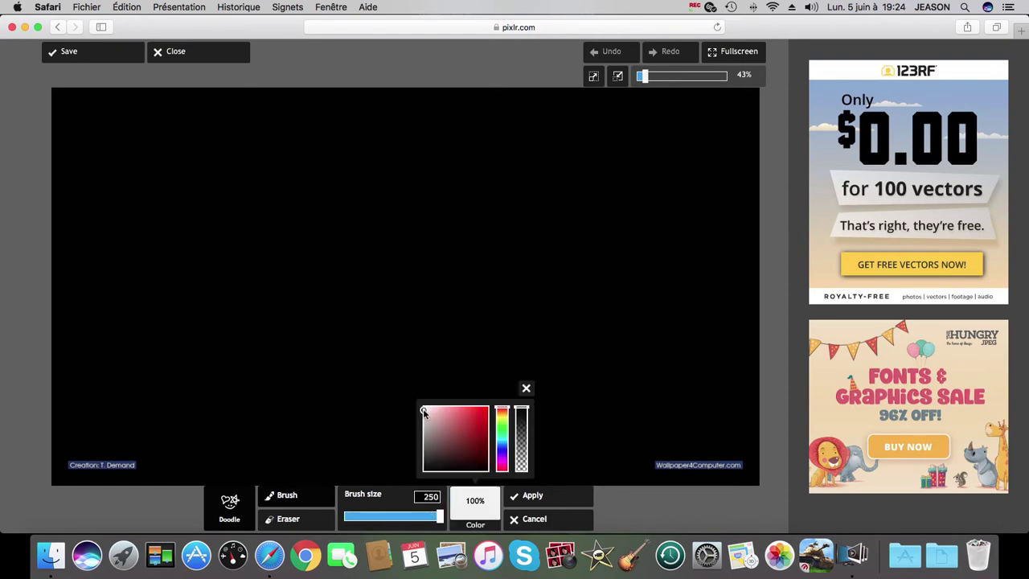
{"action": "left_click_drag", "start_coordinate": [424, 409], "coordinate": [487, 470]}
{"action": "left_click", "coordinate": [525, 389]}
{"action": "left_click_drag", "start_coordinate": [584, 430], "coordinate": [688, 454]}
{"action": "left_click_drag", "start_coordinate": [213, 457], "coordinate": [4, 463]}
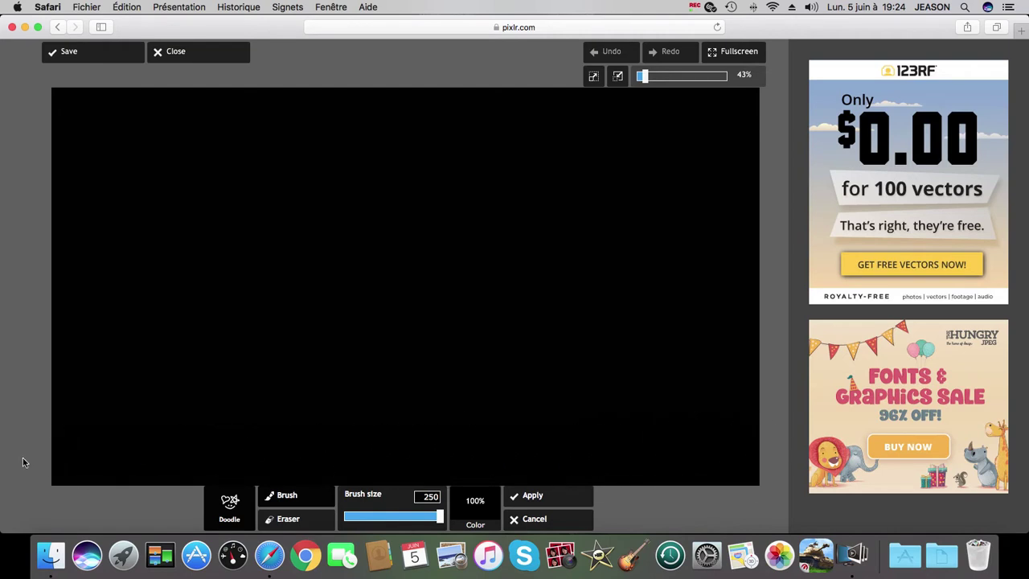
{"action": "left_click", "coordinate": [563, 502]}
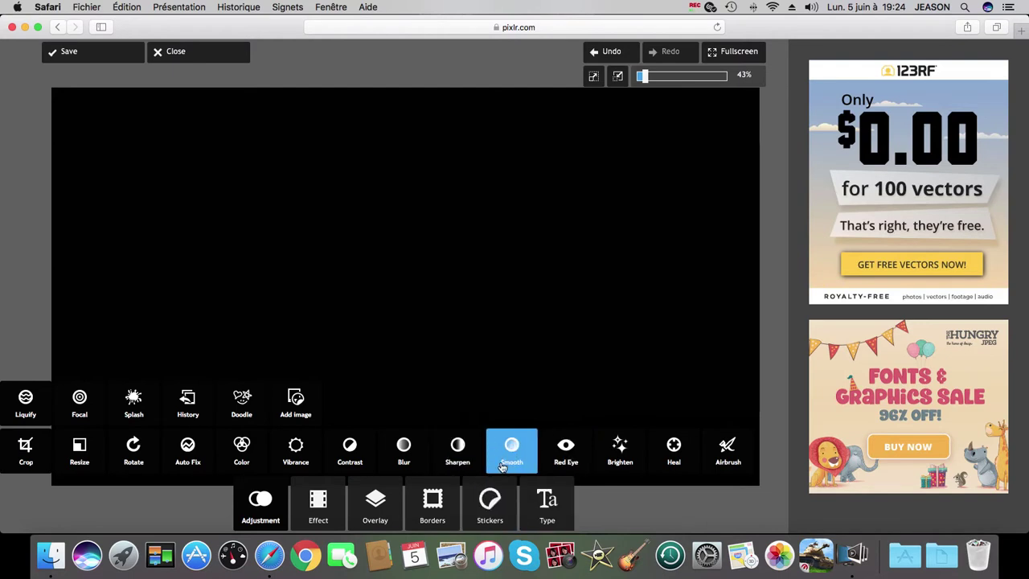
{"action": "left_click", "coordinate": [547, 493]}
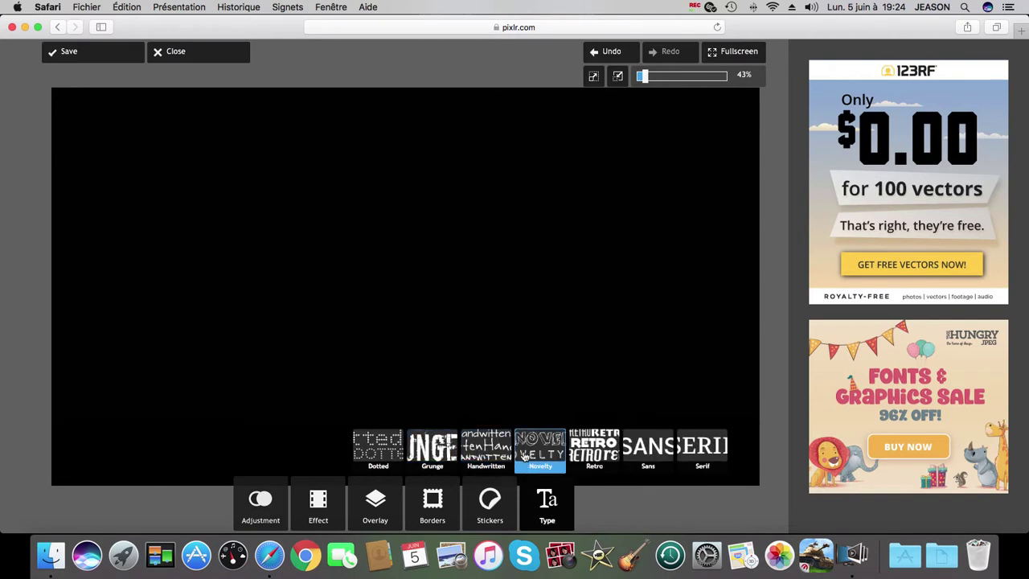
{"action": "left_click", "coordinate": [578, 454]}
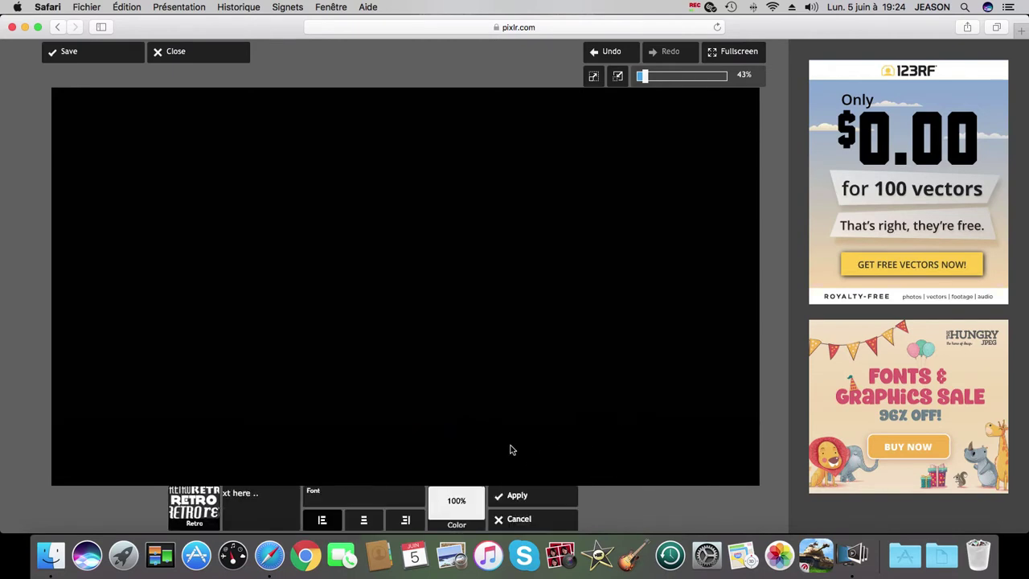
{"action": "left_click", "coordinate": [434, 495]}
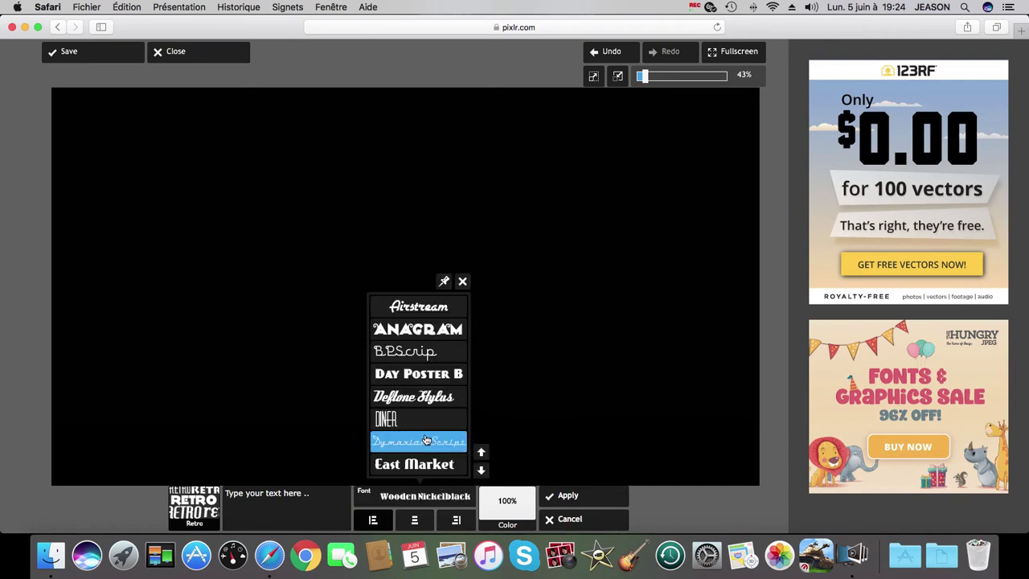
{"action": "left_click", "coordinate": [481, 471]}
{"action": "left_click", "coordinate": [482, 471]}
{"action": "left_click", "coordinate": [482, 471]}
{"action": "left_click", "coordinate": [482, 471]}
{"action": "left_click", "coordinate": [482, 471]}
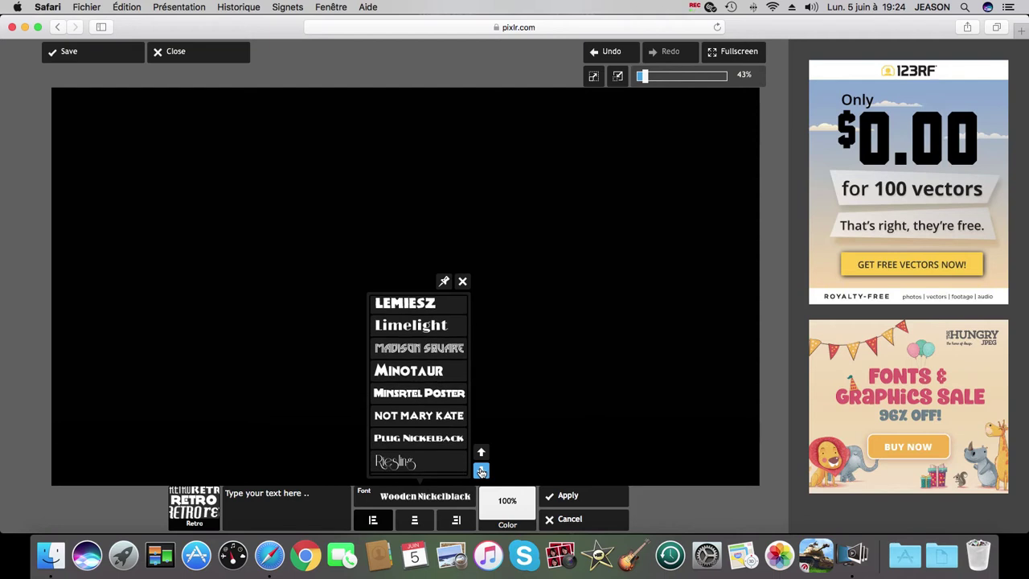
{"action": "left_click", "coordinate": [482, 471]}
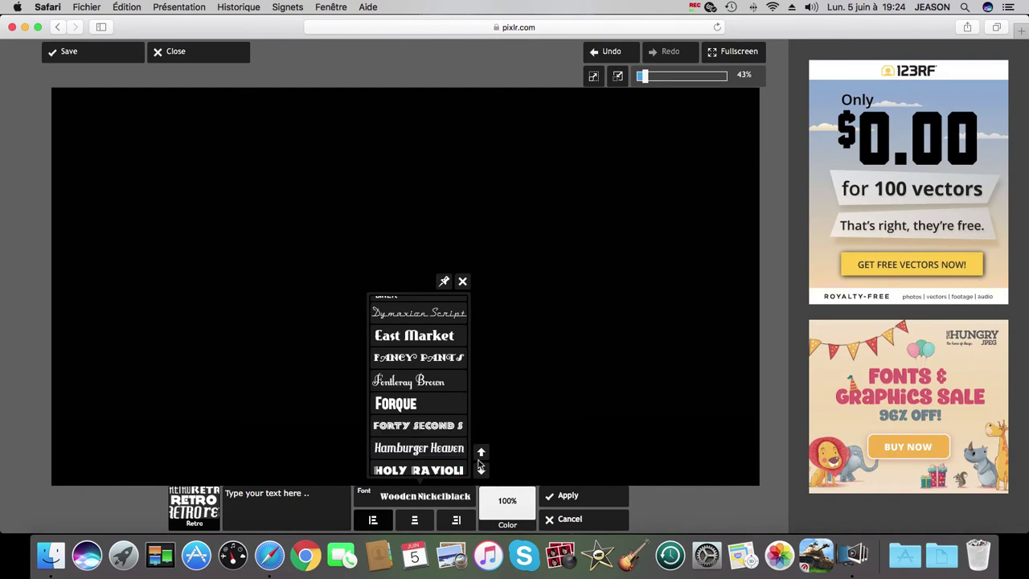
{"action": "left_click", "coordinate": [553, 519]}
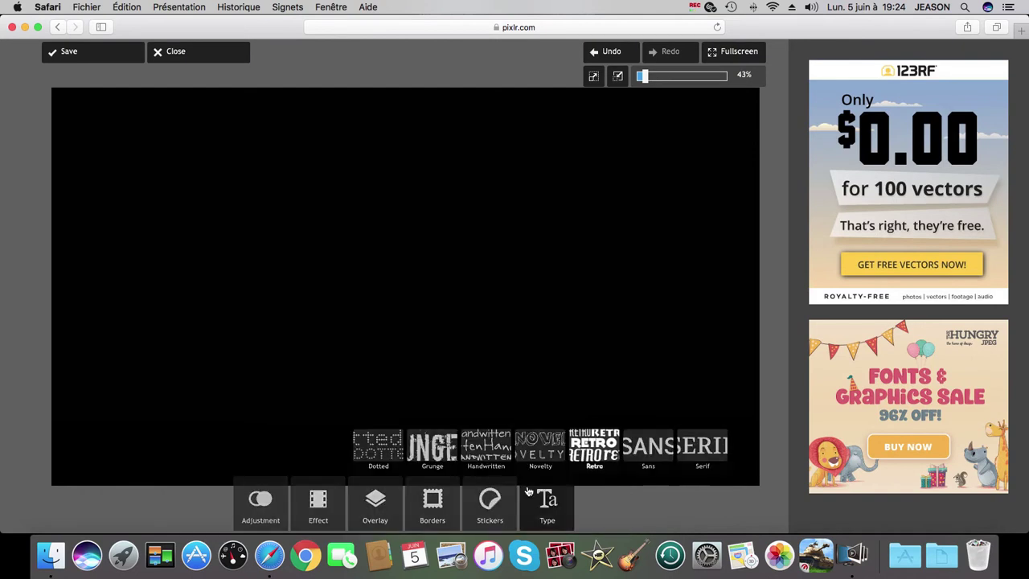
- Add the text VIPER in the Grunge font Liquidism and place it near the middle of the image
{"action": "left_click", "coordinate": [457, 450]}
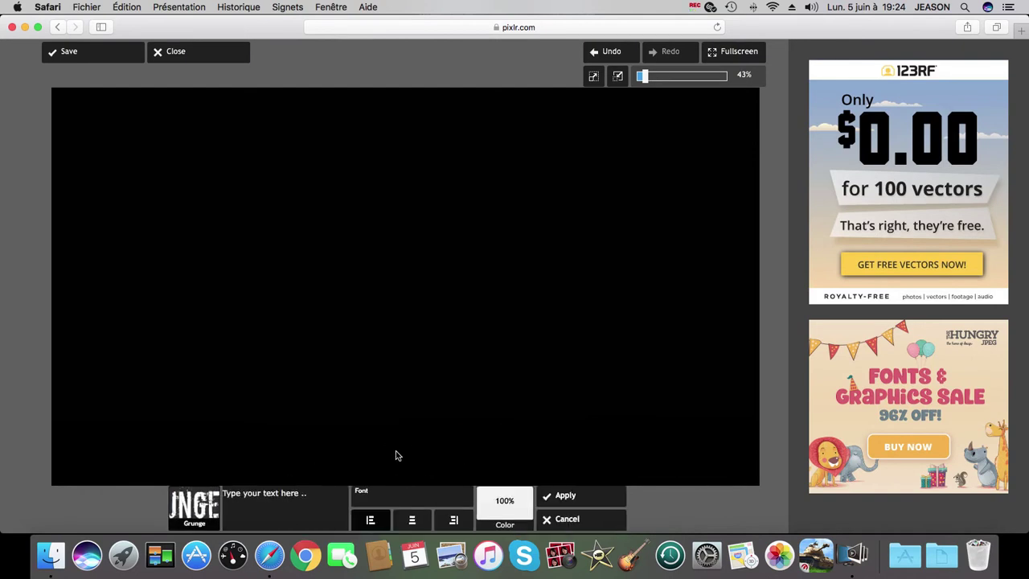
{"action": "left_click", "coordinate": [377, 500]}
{"action": "left_click", "coordinate": [480, 470]}
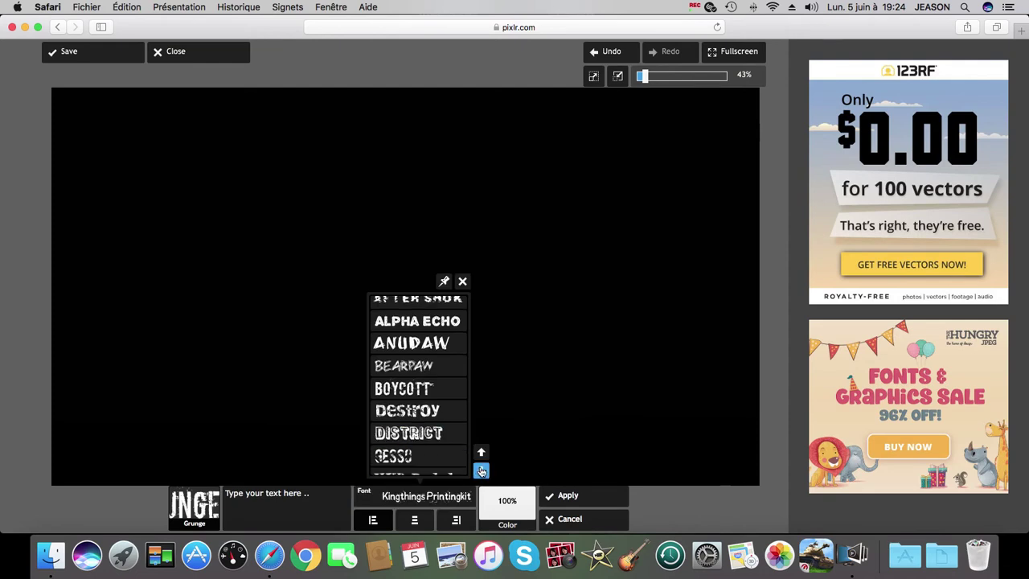
{"action": "left_click", "coordinate": [444, 428]}
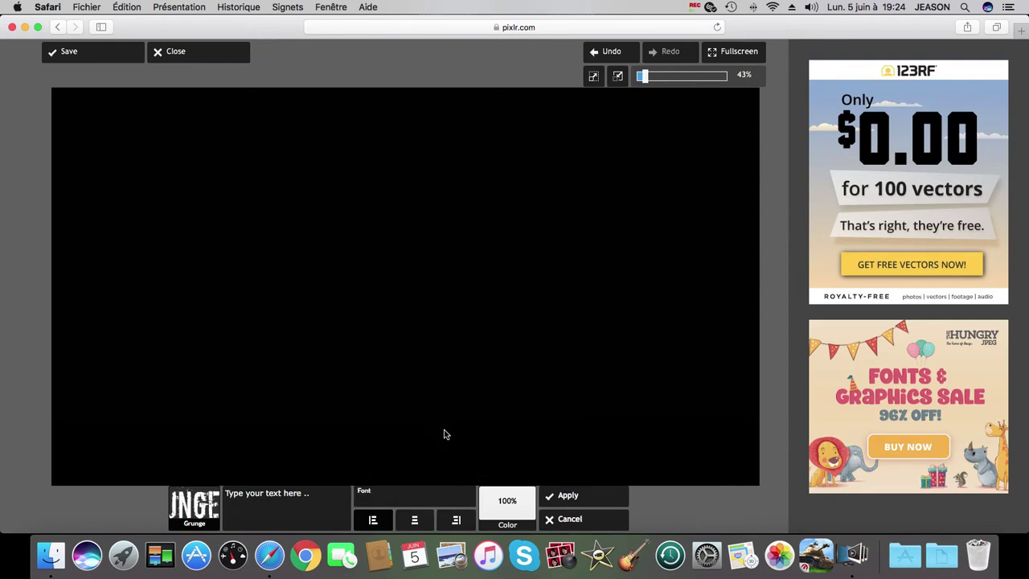
{"action": "left_click", "coordinate": [337, 498]}
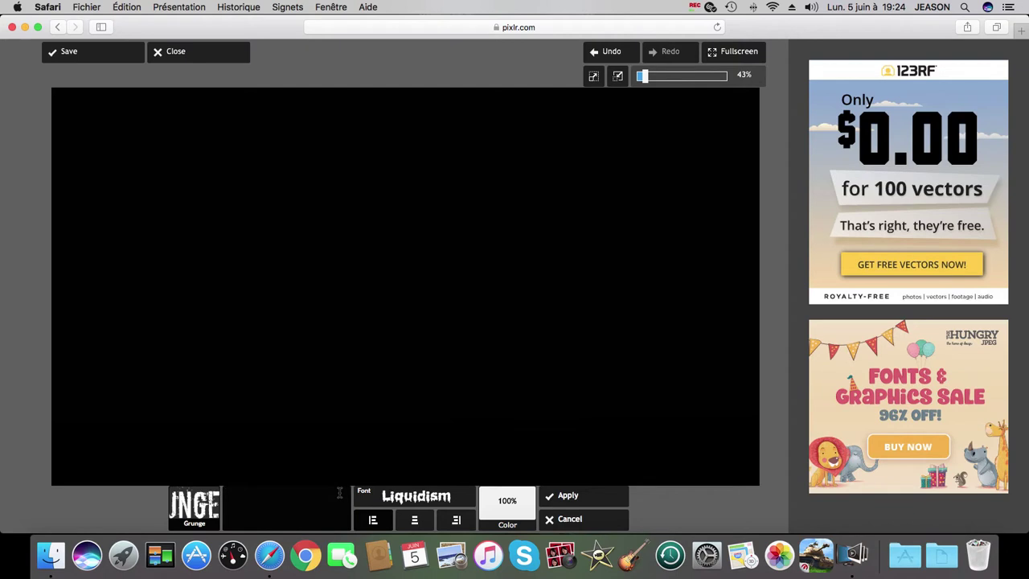
{"action": "type", "text": "V"}
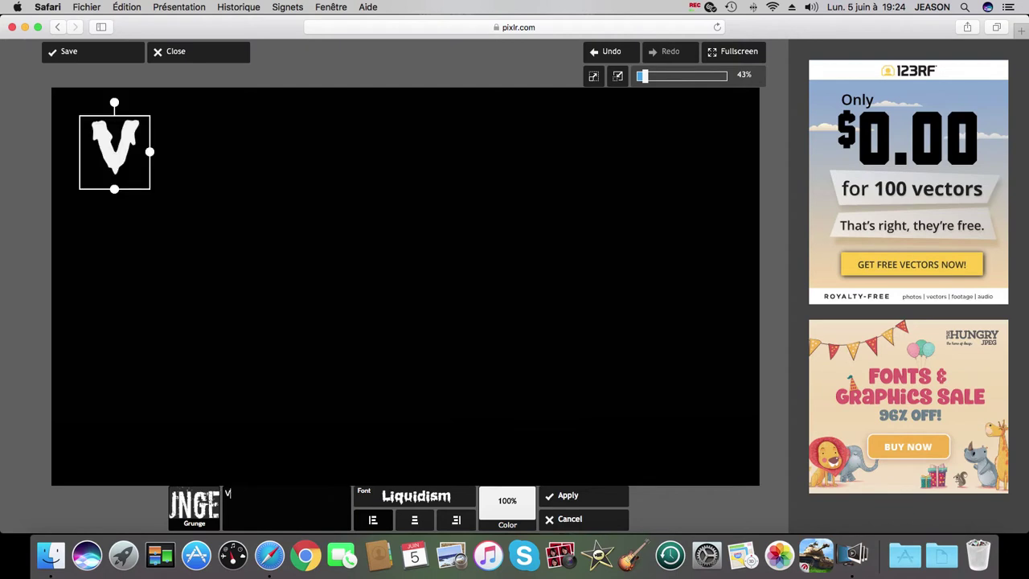
{"action": "type", "text": "IPER"}
{"action": "left_click_drag", "start_coordinate": [191, 173], "coordinate": [414, 291]}
{"action": "left_click_drag", "start_coordinate": [501, 292], "coordinate": [513, 292]}
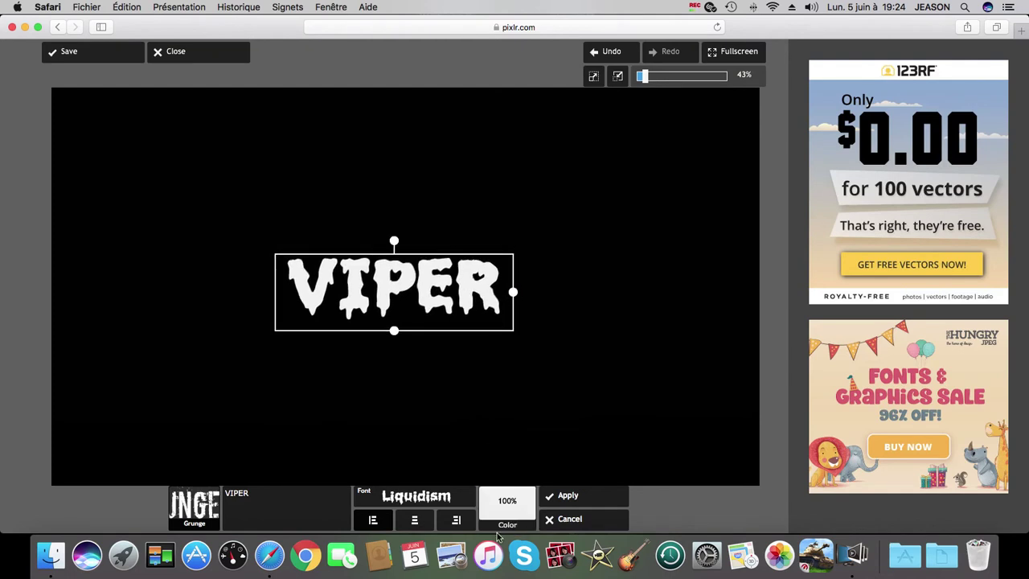
- Colour the VIPER text pure white, shrink it slightly and apply it
{"action": "left_click", "coordinate": [505, 505]}
{"action": "left_click_drag", "start_coordinate": [457, 411], "coordinate": [400, 394]}
{"action": "left_click", "coordinate": [559, 389]}
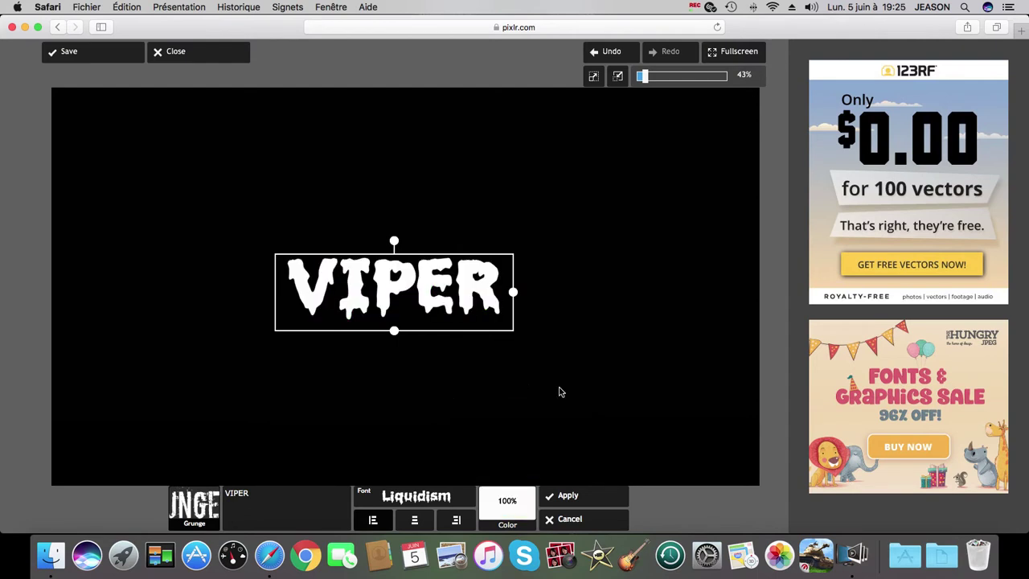
{"action": "left_click_drag", "start_coordinate": [480, 318], "coordinate": [453, 302]}
{"action": "left_click", "coordinate": [597, 492]}
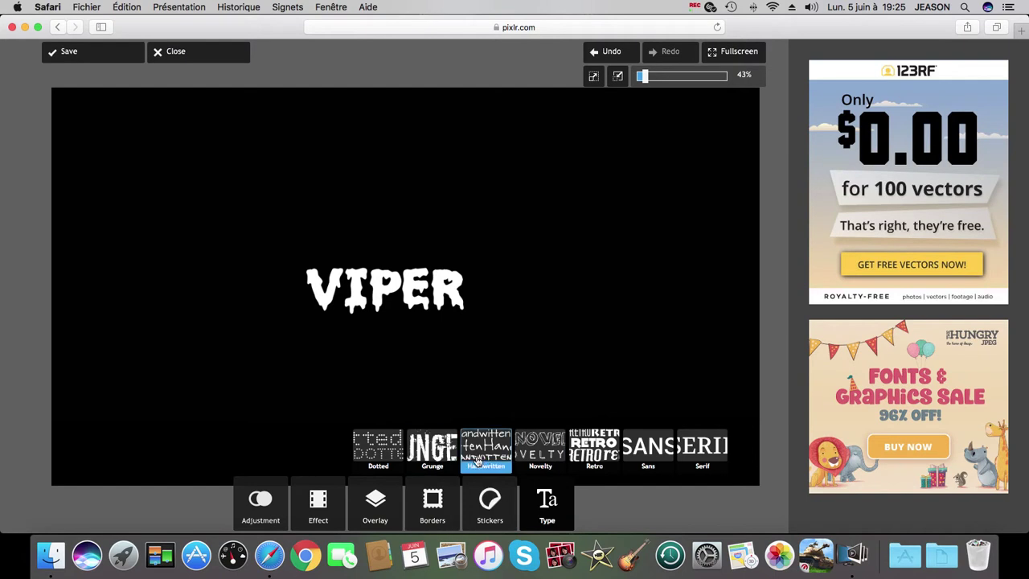
- Add the green snake logo image, shrink it to about the height of the VIPER text, place it just after the R and apply it
{"action": "left_click", "coordinate": [269, 497]}
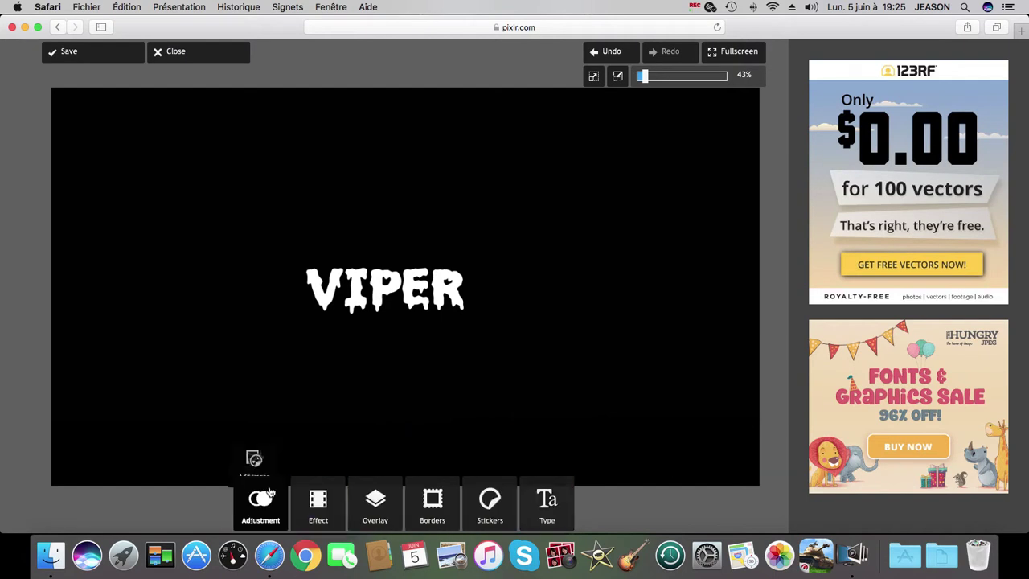
{"action": "left_click", "coordinate": [294, 402]}
{"action": "left_click", "coordinate": [350, 494]}
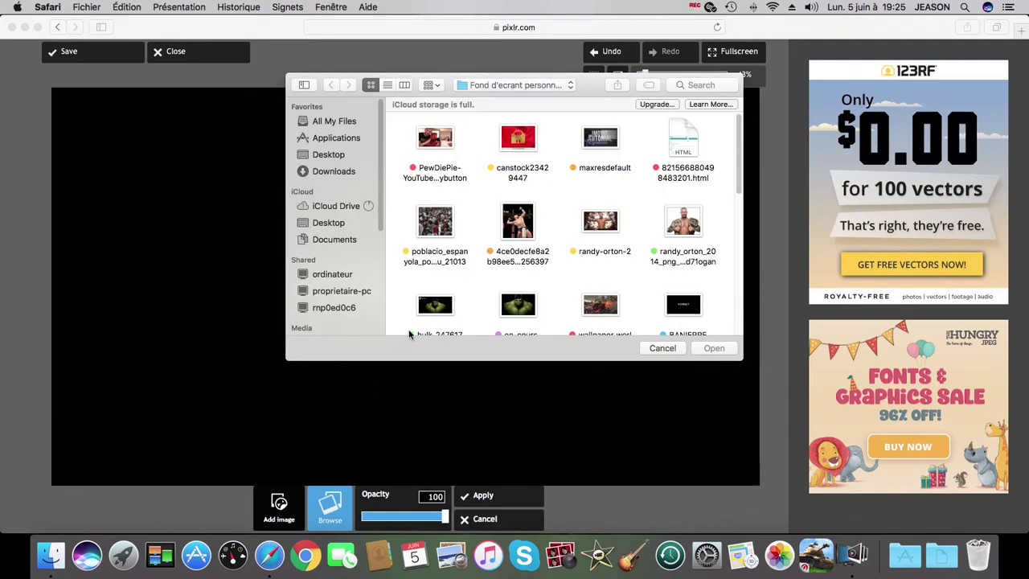
{"action": "scroll", "coordinate": [409, 334], "scroll_direction": "down", "scroll_amount": 5}
{"action": "double_click", "coordinate": [433, 281]}
{"action": "left_click_drag", "start_coordinate": [361, 260], "coordinate": [560, 221]}
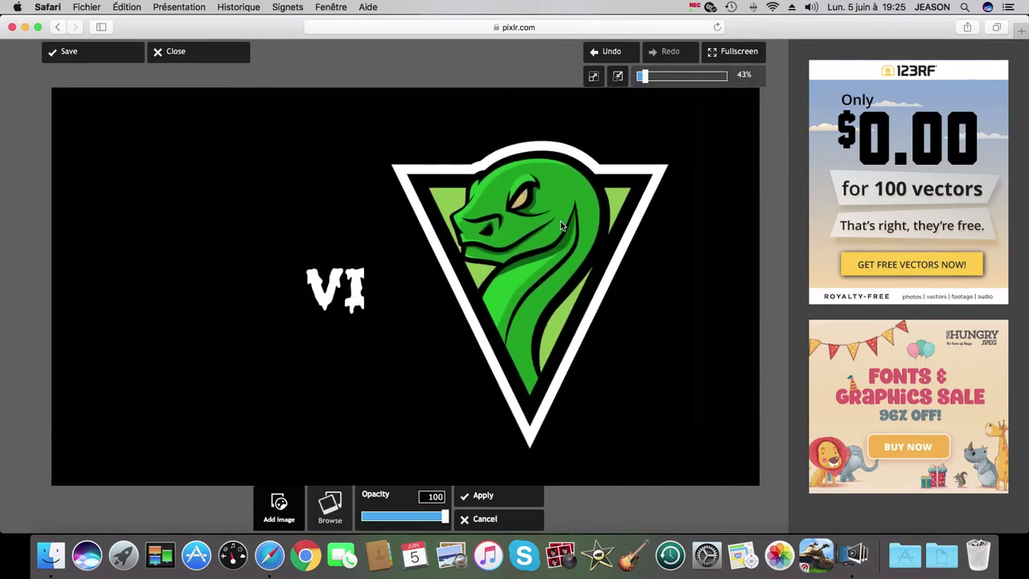
{"action": "left_click_drag", "start_coordinate": [697, 276], "coordinate": [481, 285]}
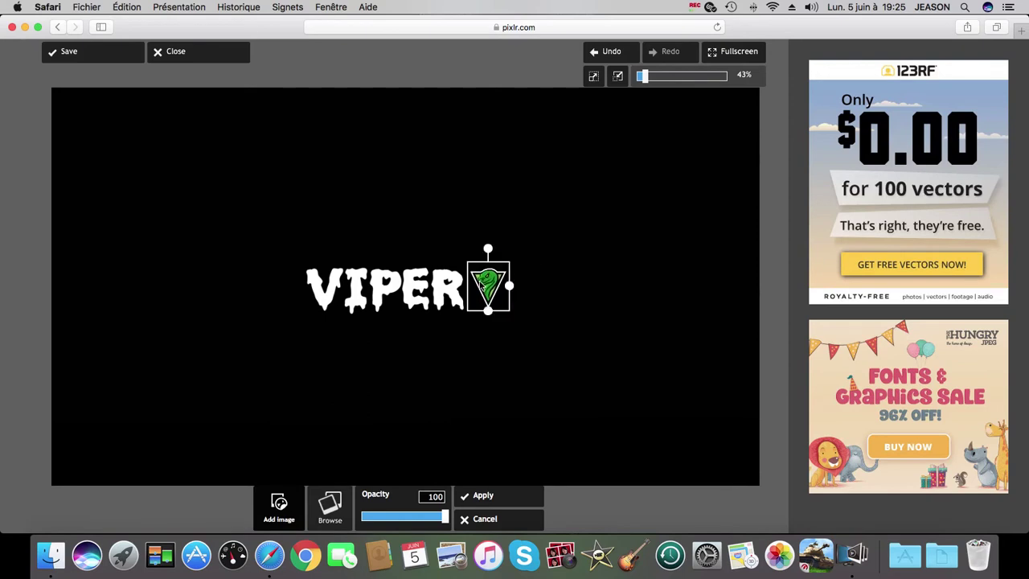
{"action": "left_click", "coordinate": [492, 493]}
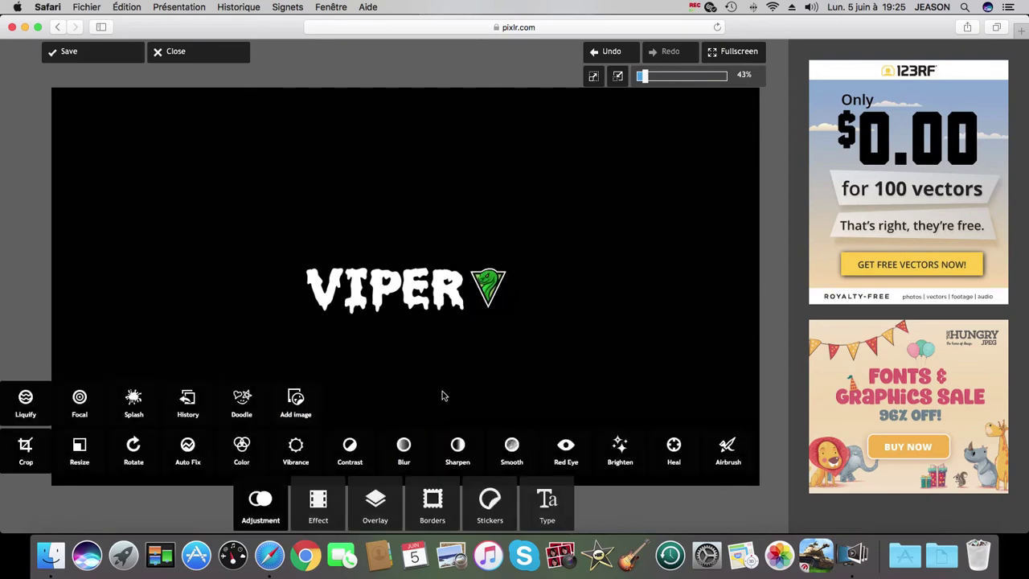
- Try the Flame overlay Horn on the banner and cancel it
{"action": "left_click", "coordinate": [324, 500]}
{"action": "left_click", "coordinate": [374, 502]}
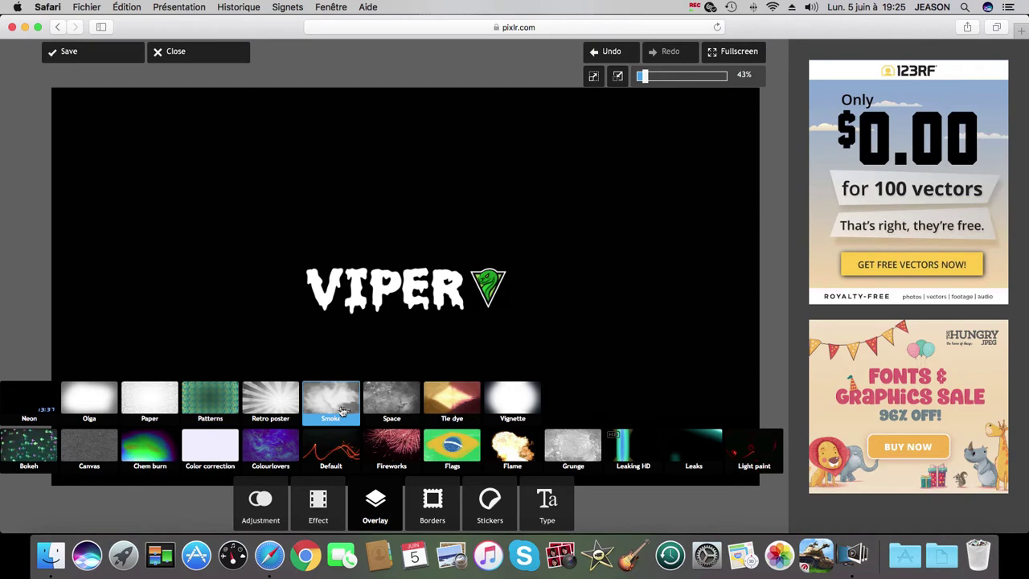
{"action": "left_click", "coordinate": [496, 458]}
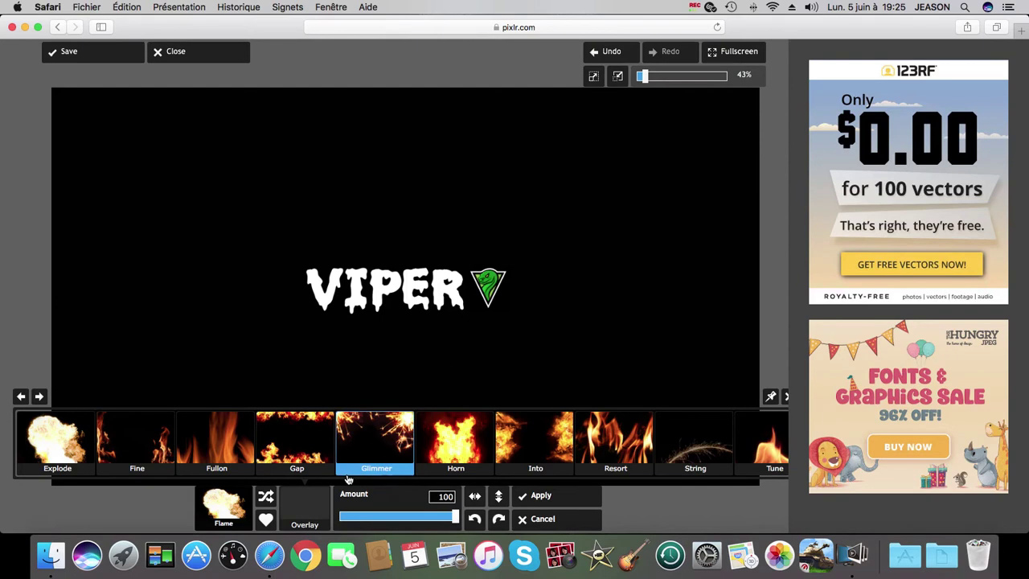
{"action": "left_click", "coordinate": [440, 447]}
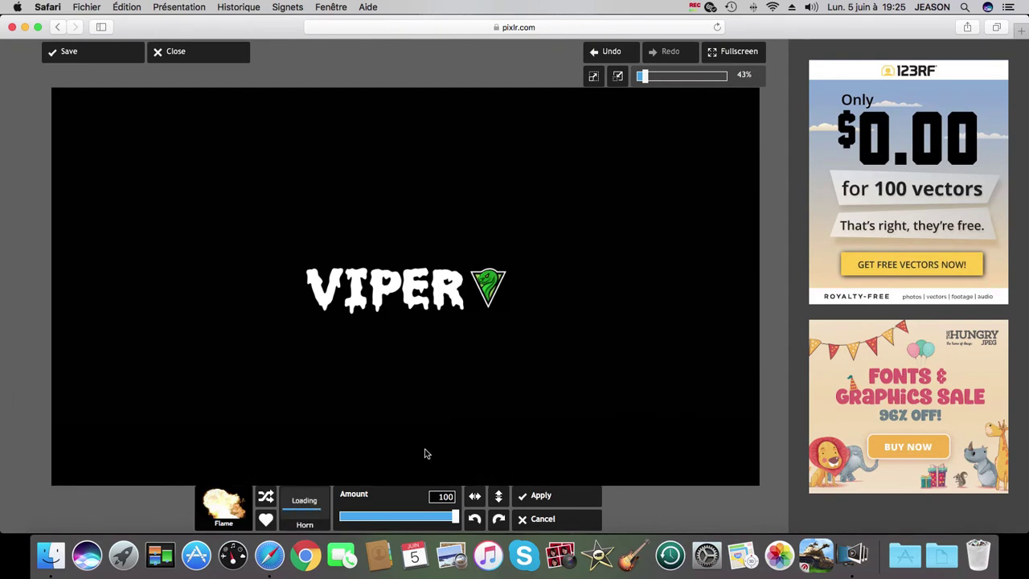
{"action": "left_click", "coordinate": [531, 519]}
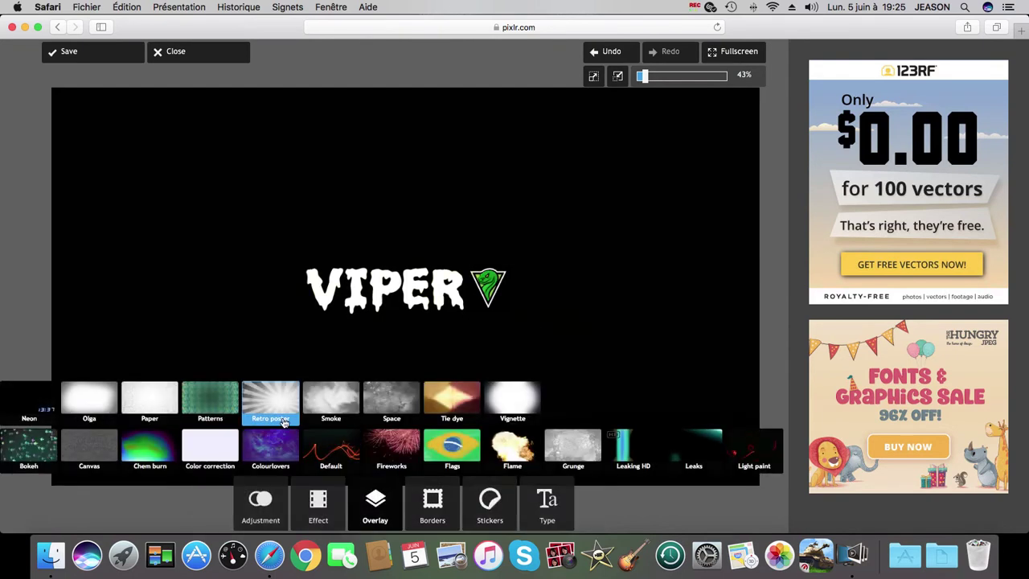
- Try the France and 1brazil overlays from the Flags set on the banner and cancel them
{"action": "left_click", "coordinate": [454, 449]}
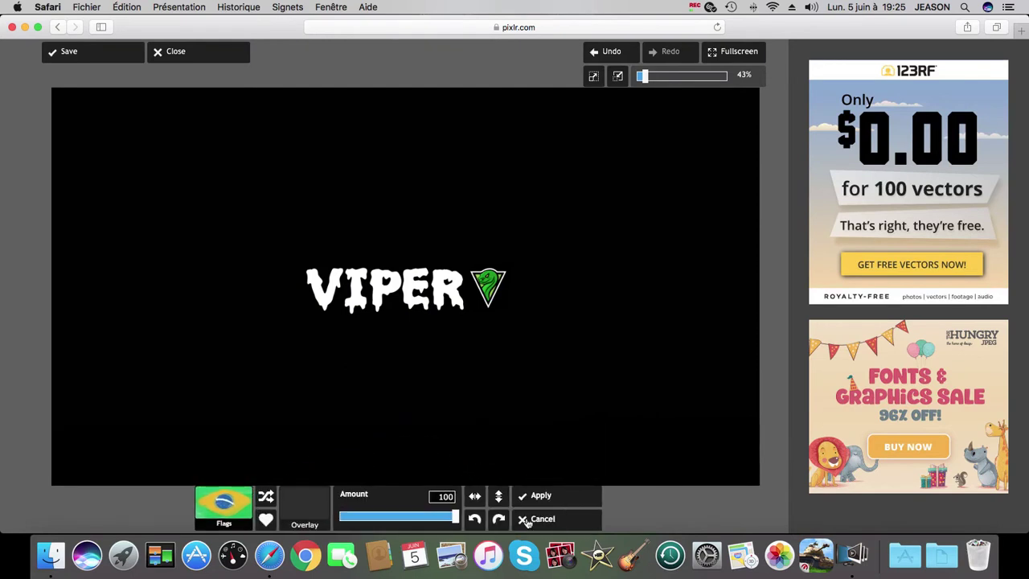
{"action": "scroll", "coordinate": [351, 445], "scroll_direction": "right", "scroll_amount": 6}
{"action": "scroll", "coordinate": [200, 456], "scroll_direction": "left", "scroll_amount": 2}
{"action": "scroll", "coordinate": [321, 451], "scroll_direction": "right", "scroll_amount": 2}
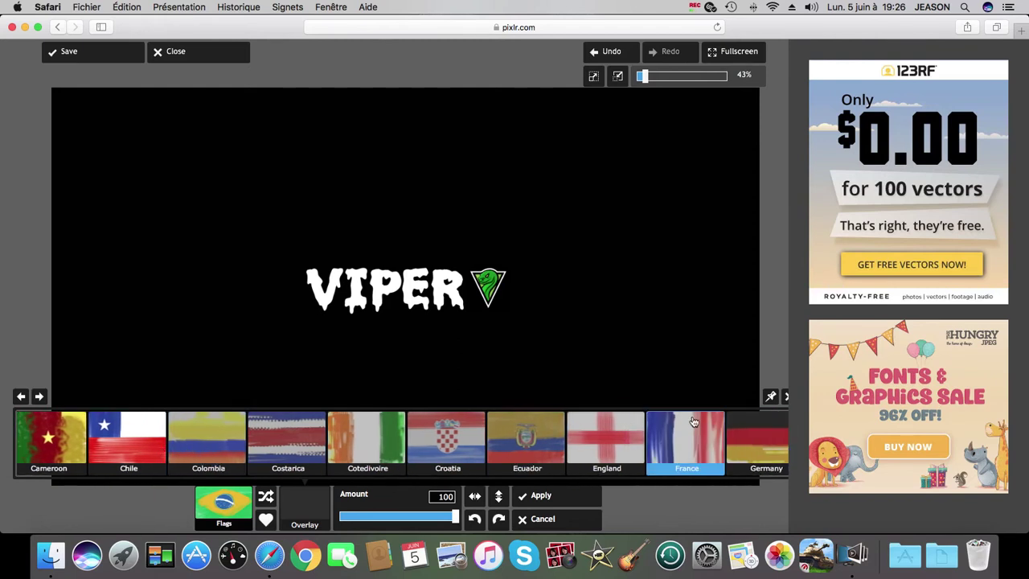
{"action": "left_click", "coordinate": [694, 418]}
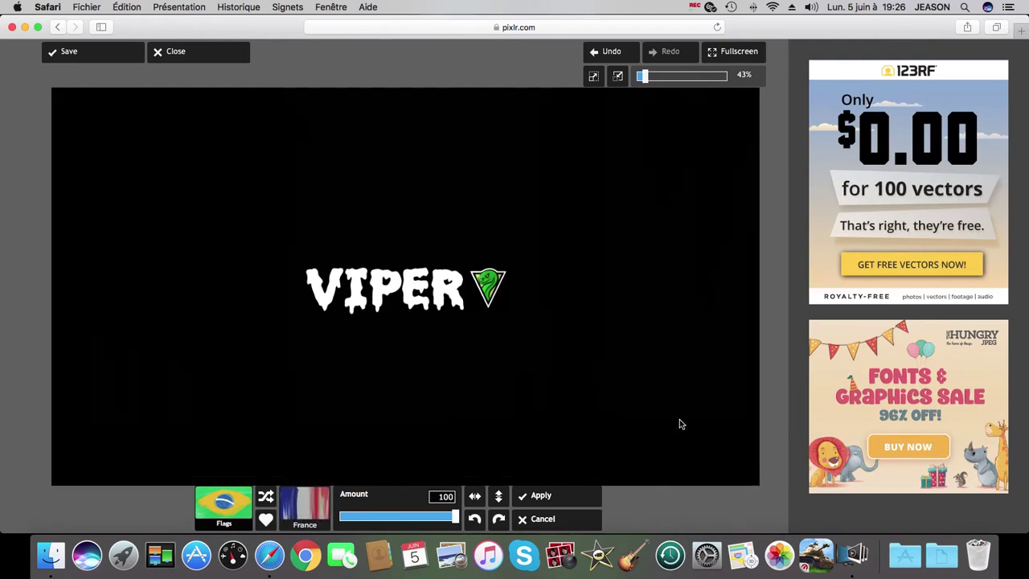
{"action": "left_click", "coordinate": [290, 512]}
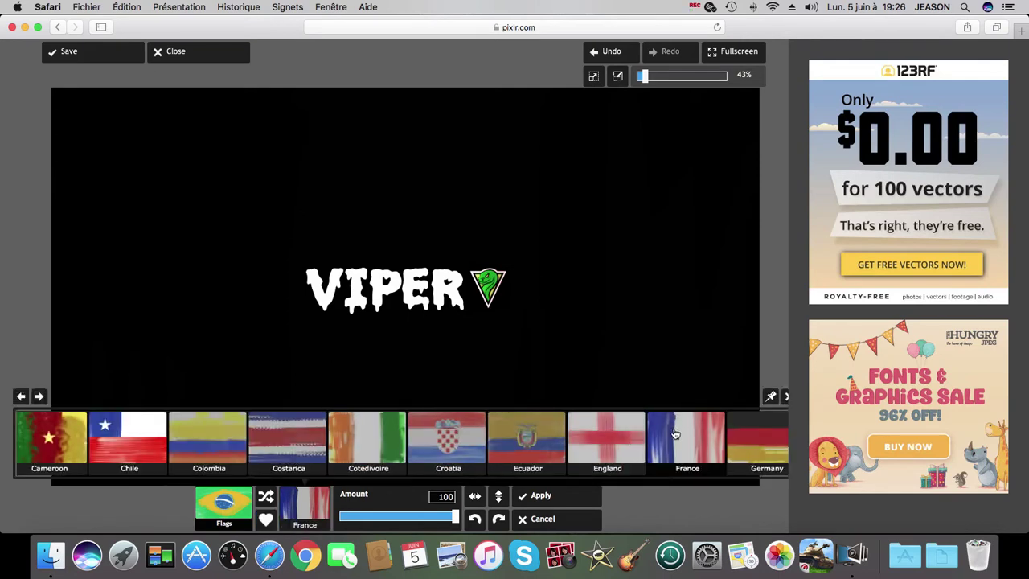
{"action": "scroll", "coordinate": [386, 452], "scroll_direction": "left", "scroll_amount": 5}
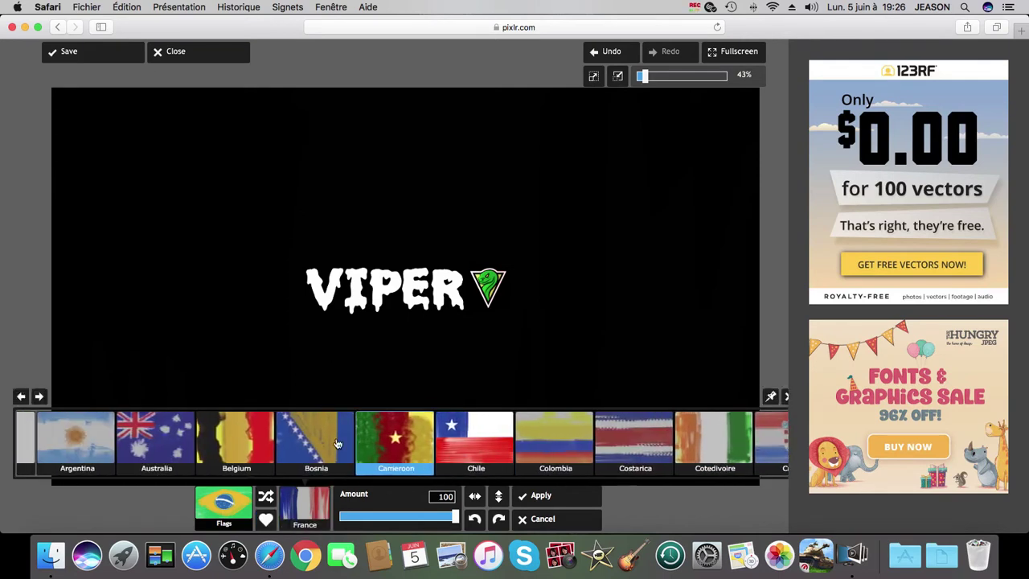
{"action": "scroll", "coordinate": [424, 452], "scroll_direction": "left", "scroll_amount": 2}
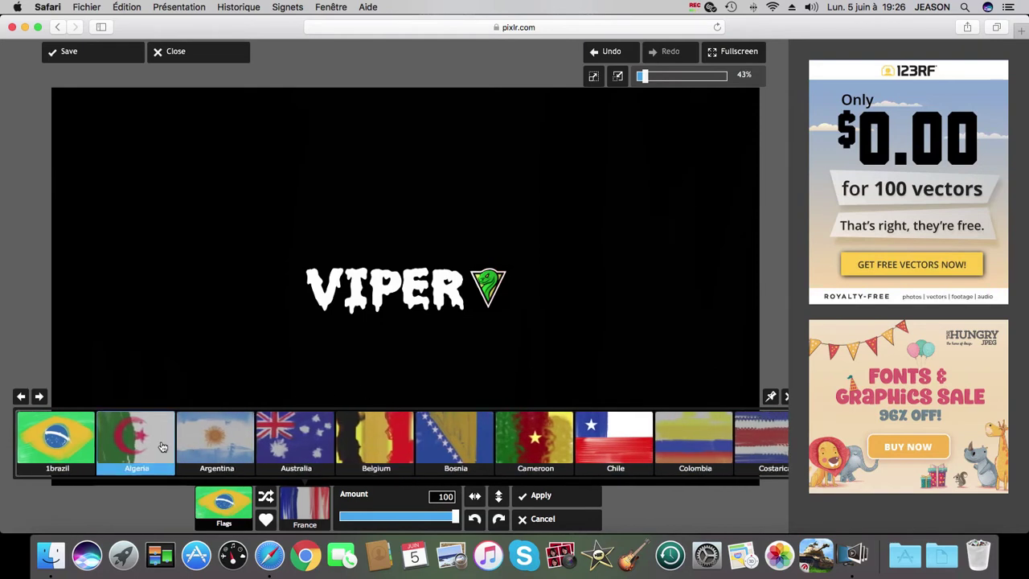
{"action": "left_click", "coordinate": [62, 428]}
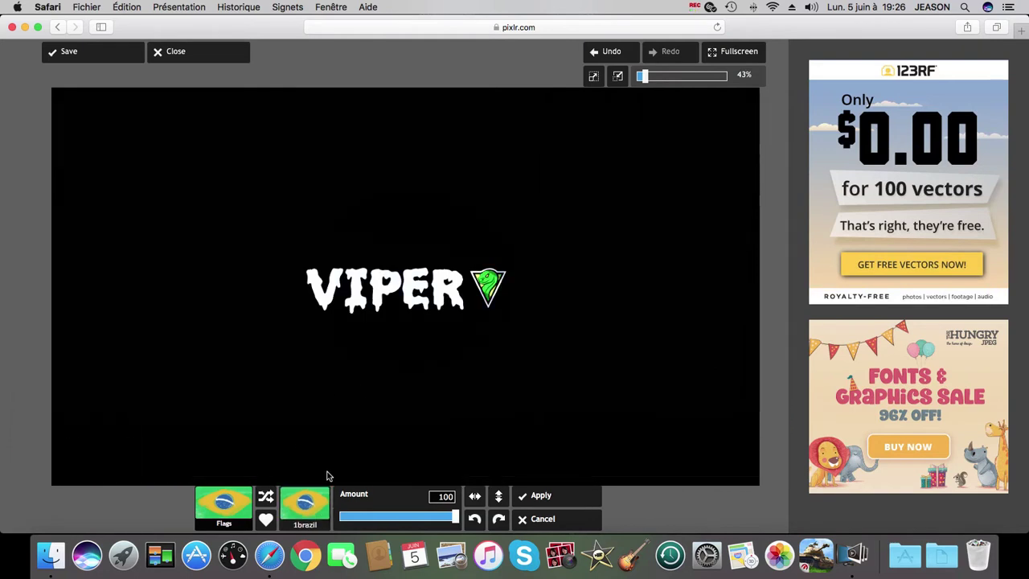
{"action": "left_click", "coordinate": [560, 519]}
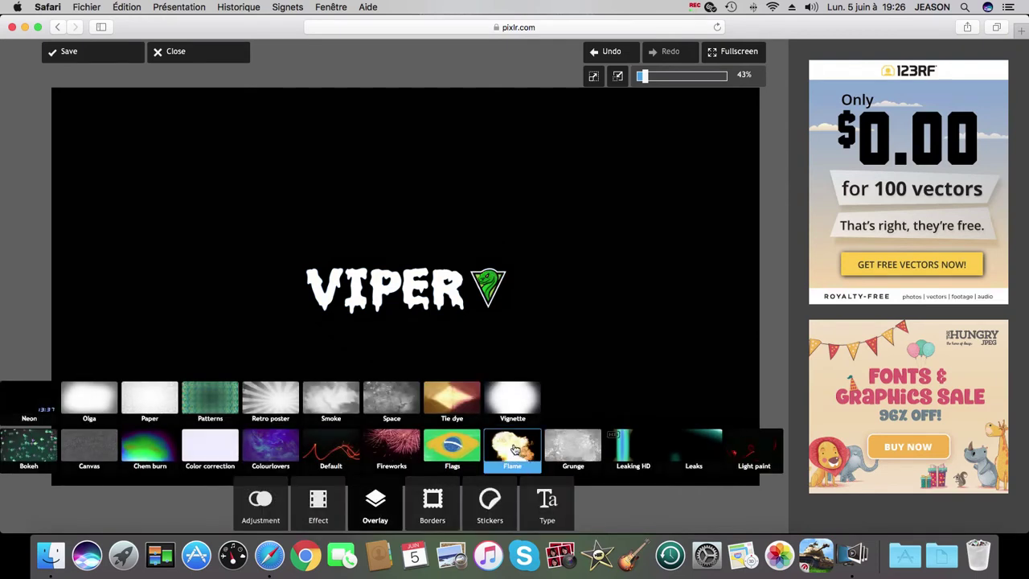
- Try the Grunge overlay Sparkly, look through the other Grunge overlays and cancel
{"action": "left_click", "coordinate": [559, 448]}
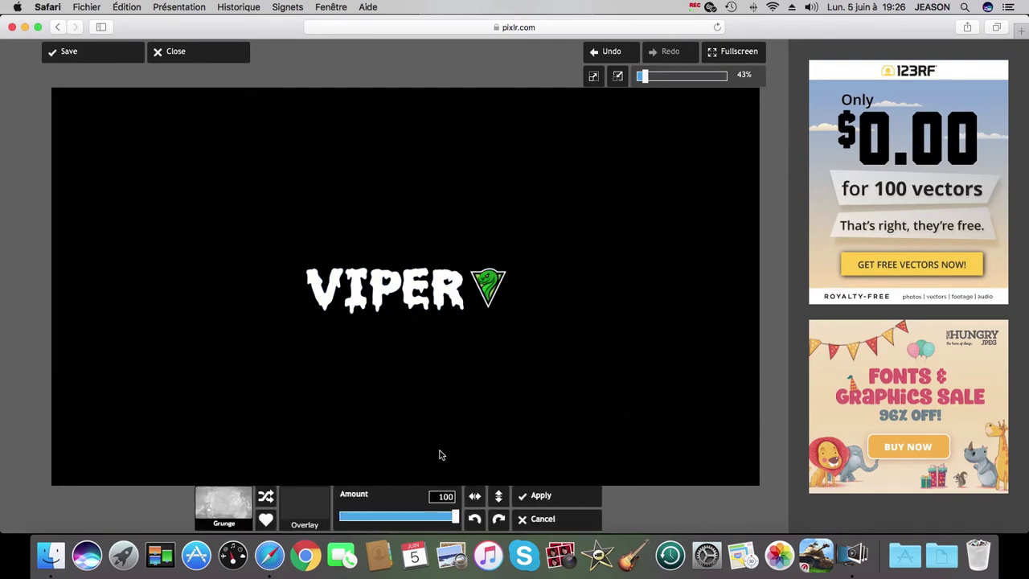
{"action": "left_click_drag", "start_coordinate": [631, 439], "coordinate": [275, 439]}
{"action": "scroll", "coordinate": [422, 443], "scroll_direction": "right", "scroll_amount": 5}
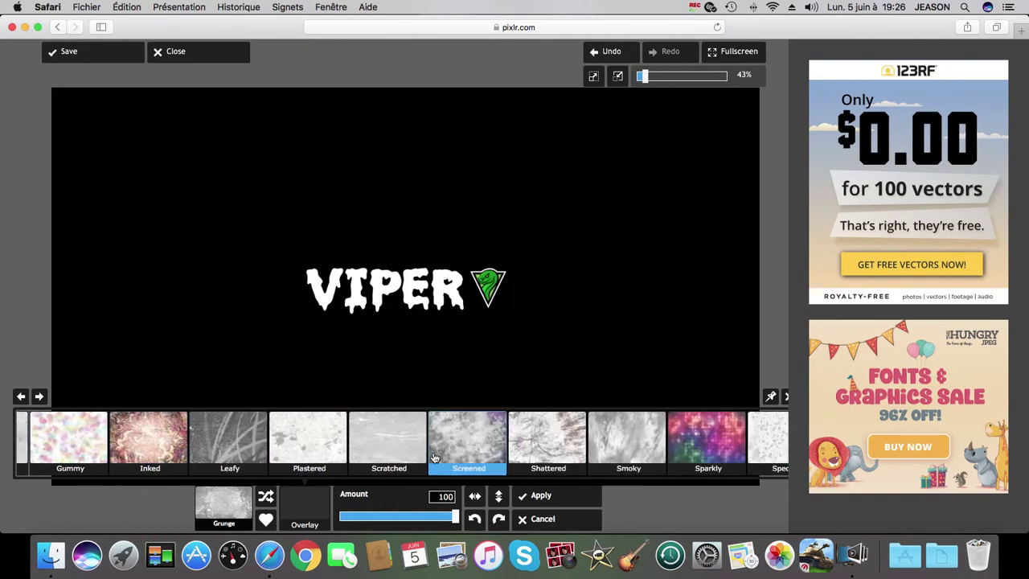
{"action": "left_click", "coordinate": [582, 442]}
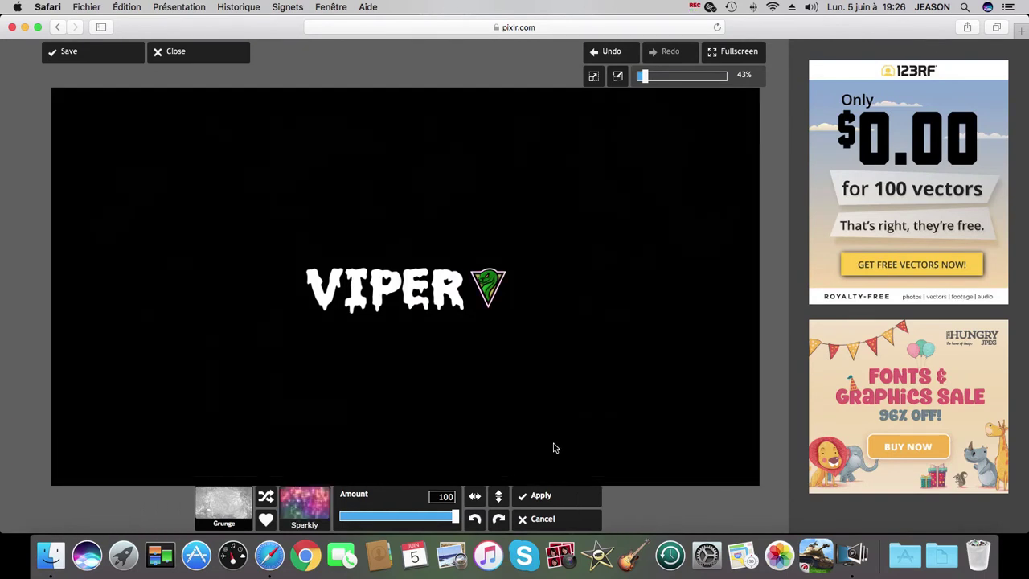
{"action": "left_click", "coordinate": [302, 503]}
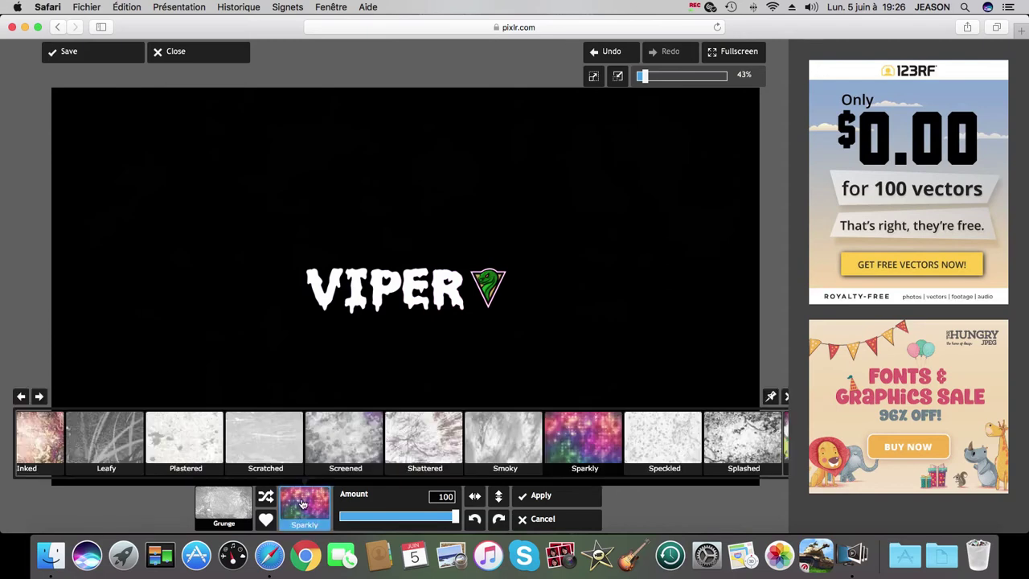
{"action": "scroll", "coordinate": [363, 438], "scroll_direction": "right", "scroll_amount": 6}
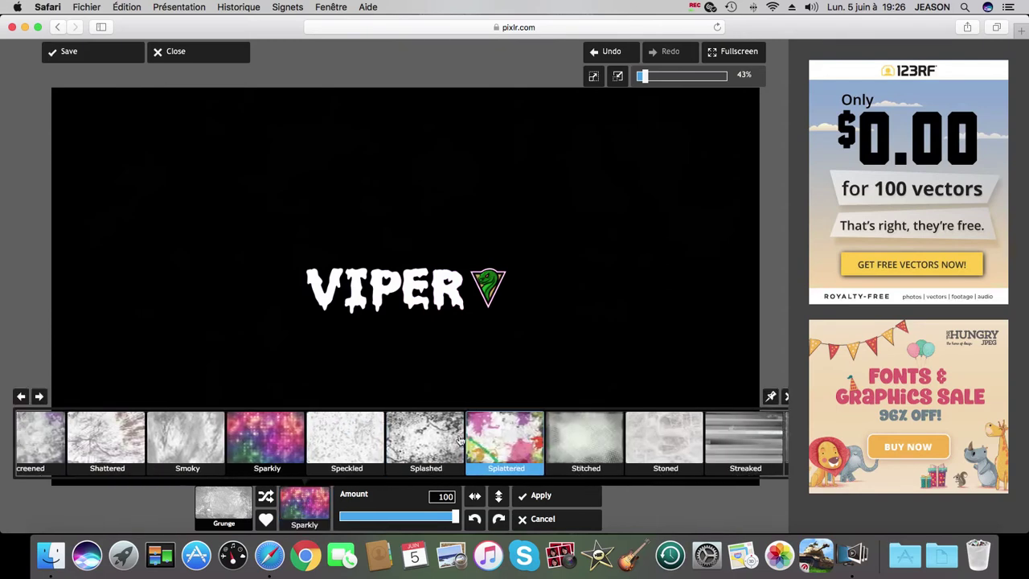
{"action": "left_click", "coordinate": [538, 519]}
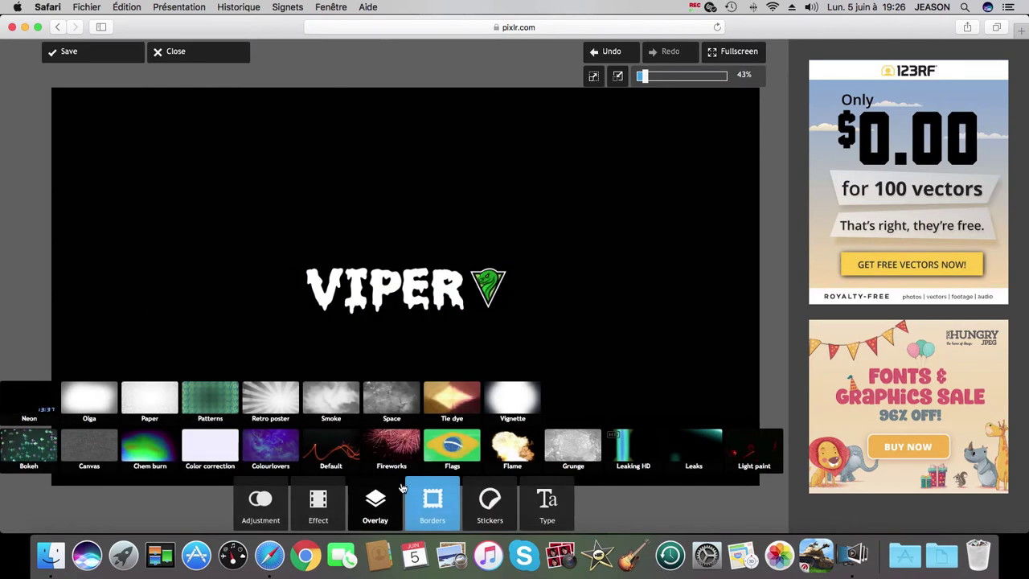
- Apply the Colourlovers overlay Deepbluesea to the banner with an amount of 49
{"action": "left_click", "coordinate": [278, 450]}
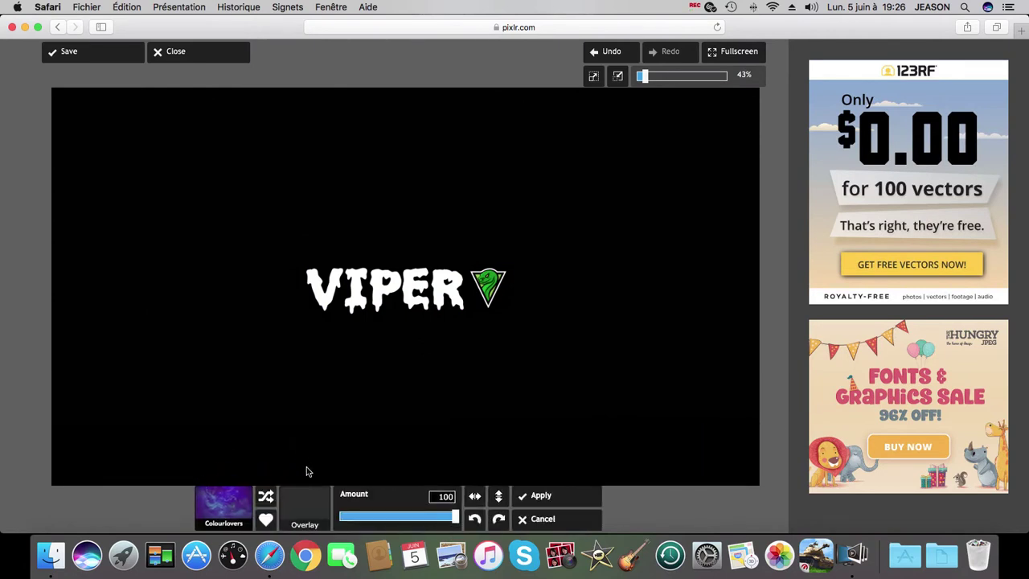
{"action": "left_click", "coordinate": [143, 439]}
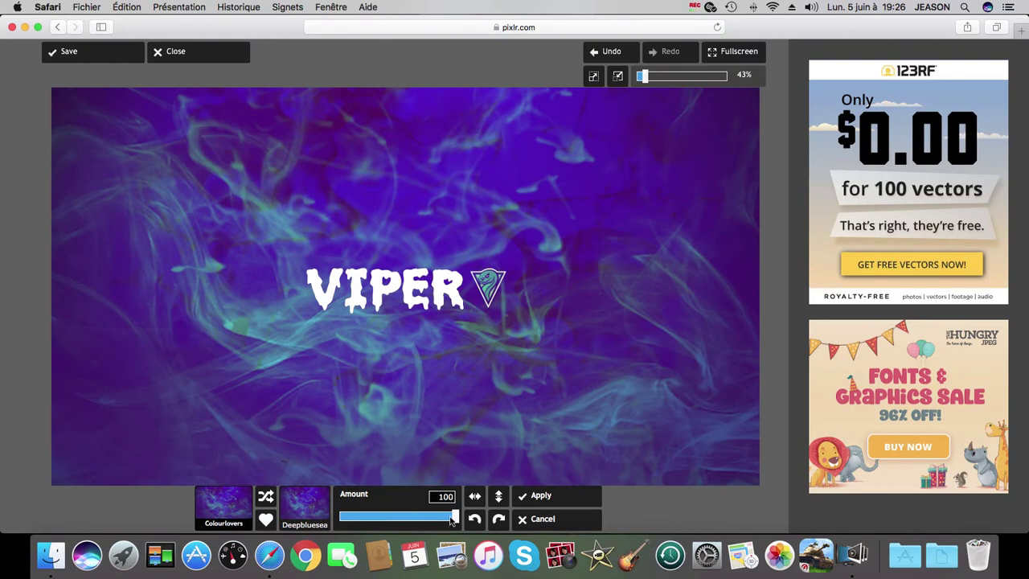
{"action": "left_click_drag", "start_coordinate": [453, 520], "coordinate": [250, 515]}
{"action": "left_click_drag", "start_coordinate": [335, 523], "coordinate": [396, 526]}
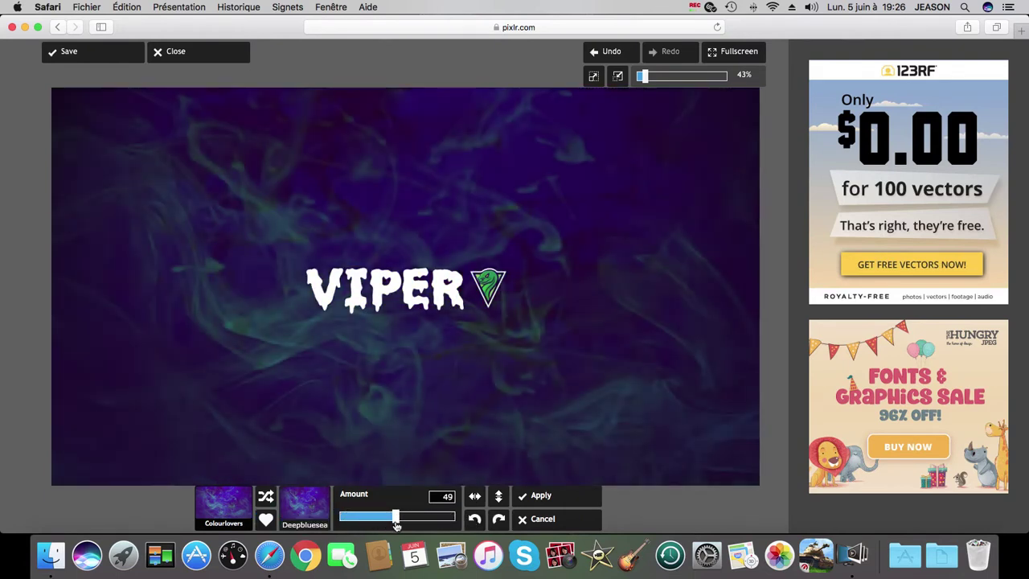
{"action": "left_click", "coordinate": [538, 496]}
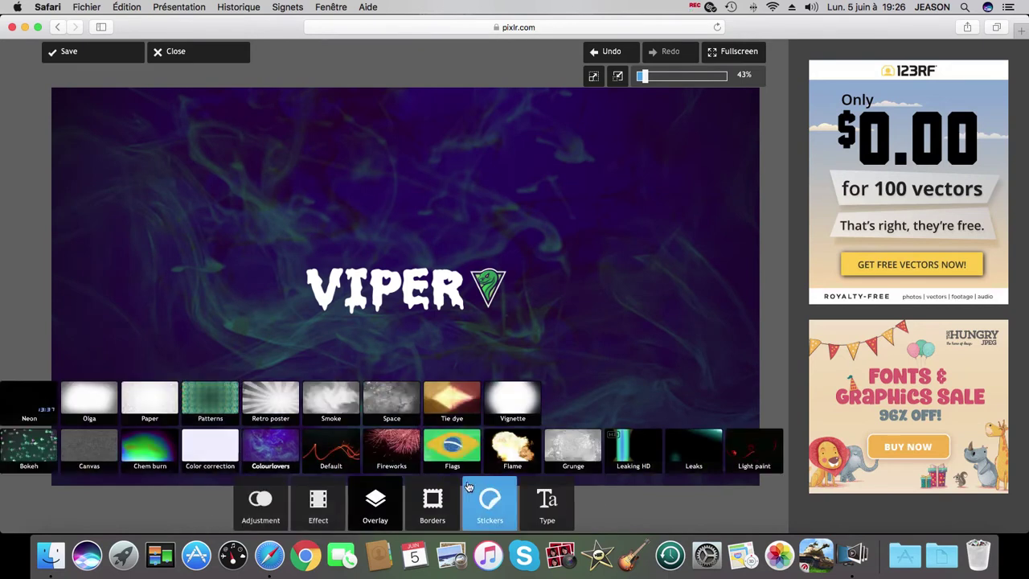
- Try the Belgium flag overlay and another flag overlay over the blue smoke background, cancelling both
{"action": "left_click", "coordinate": [443, 470]}
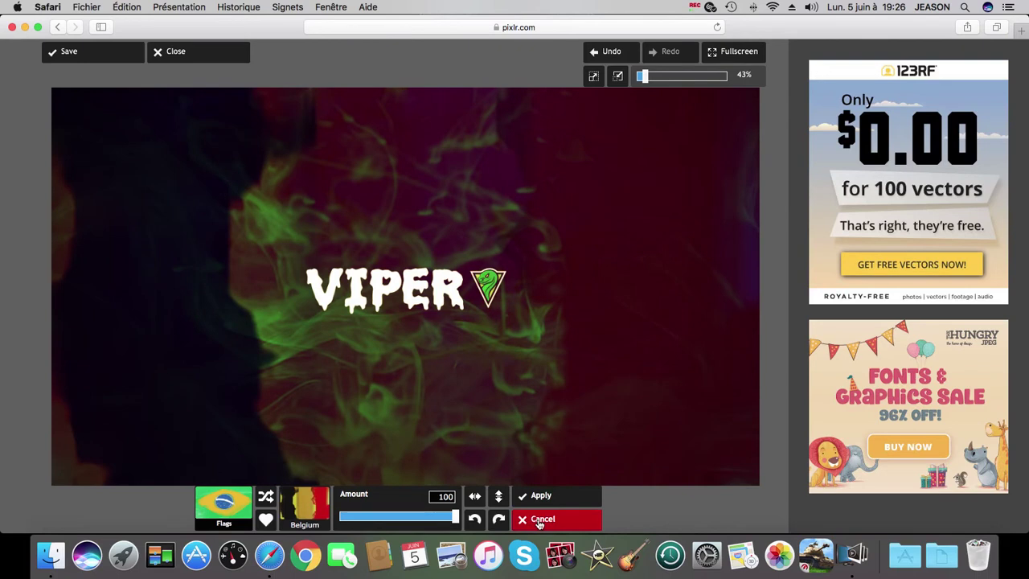
{"action": "left_click", "coordinate": [538, 518]}
{"action": "left_click", "coordinate": [445, 460]}
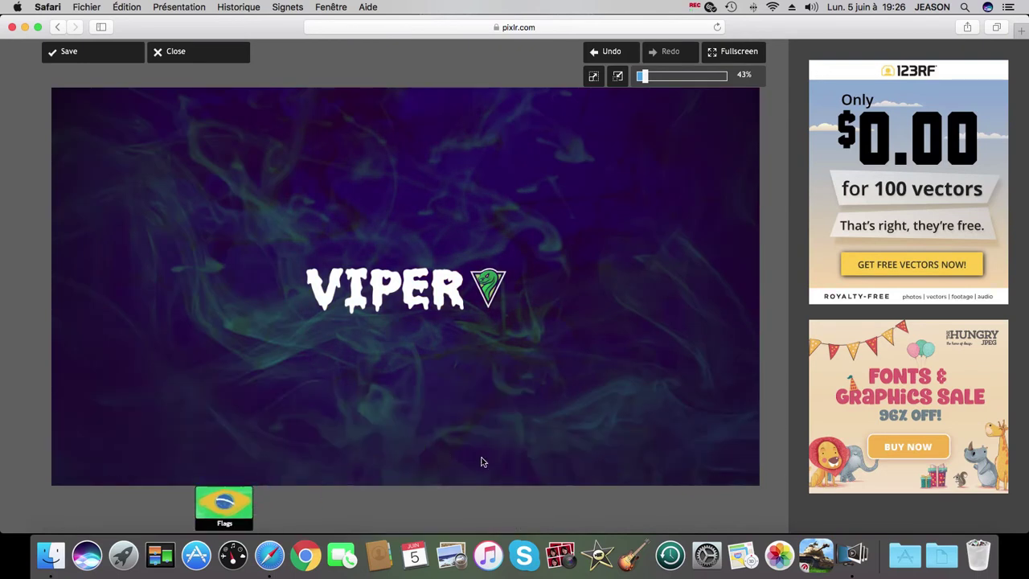
{"action": "scroll", "coordinate": [446, 459], "scroll_direction": "right", "scroll_amount": 2}
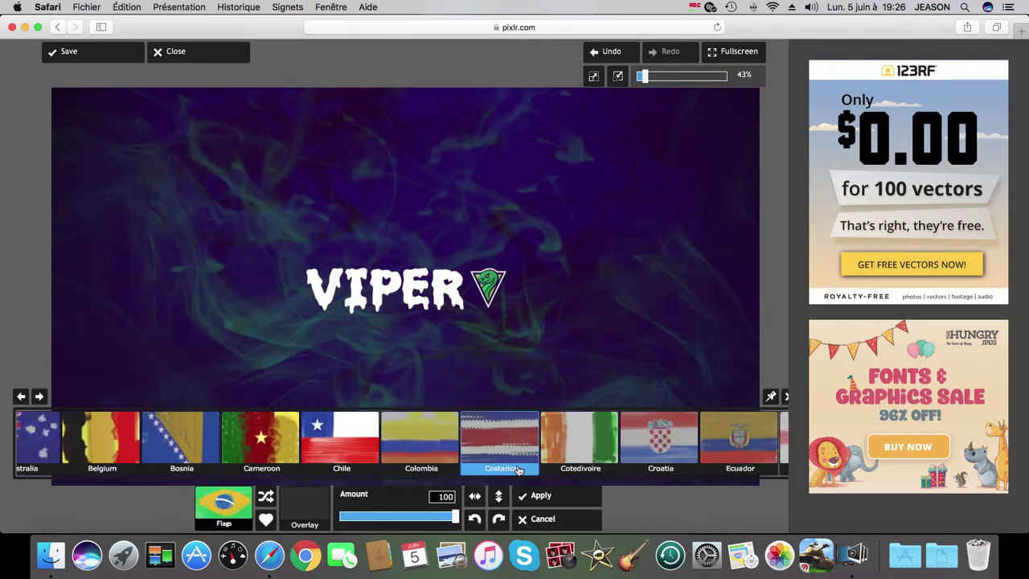
{"action": "scroll", "coordinate": [651, 455], "scroll_direction": "right", "scroll_amount": 2}
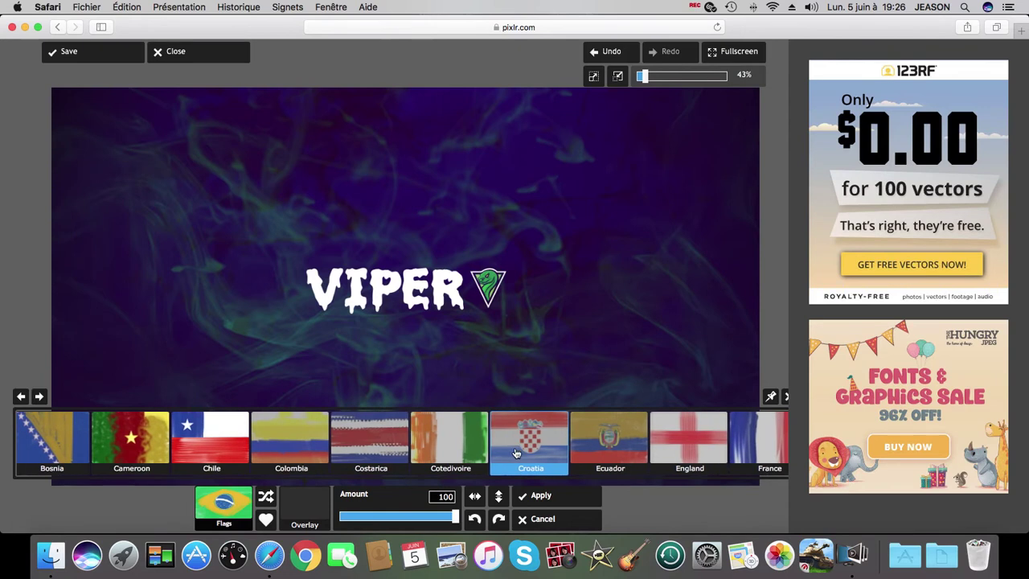
{"action": "left_click", "coordinate": [748, 444]}
{"action": "left_click", "coordinate": [540, 518]}
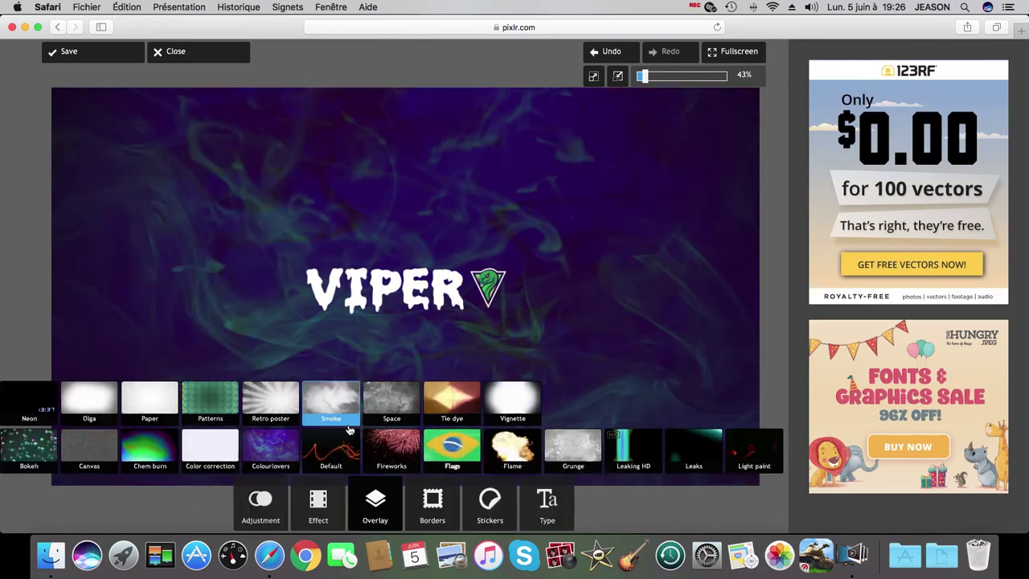
- Try the Olga overlay Andrei on the banner and cancel it
{"action": "left_click", "coordinate": [89, 409]}
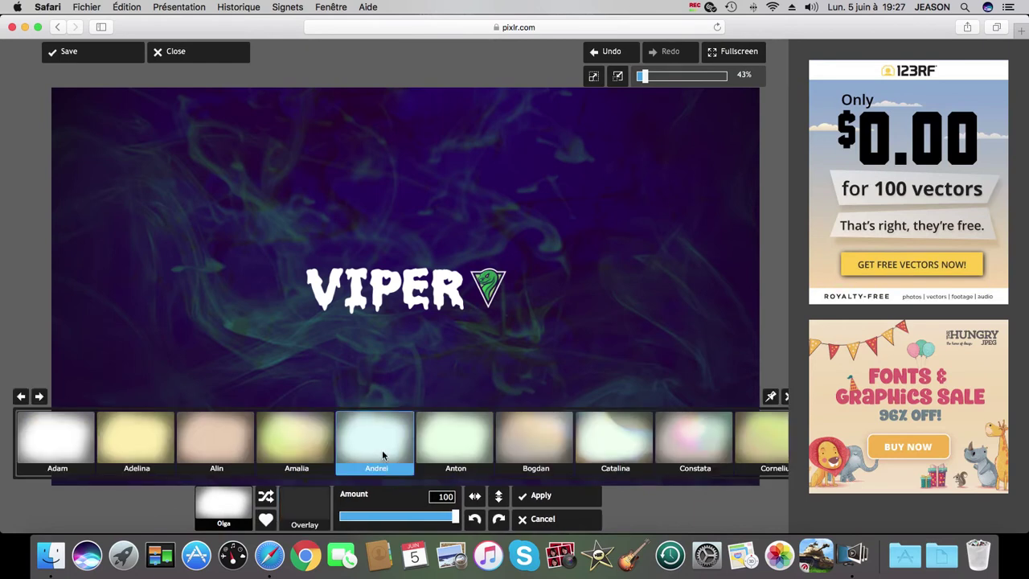
{"action": "left_click", "coordinate": [384, 457]}
{"action": "left_click", "coordinate": [543, 518]}
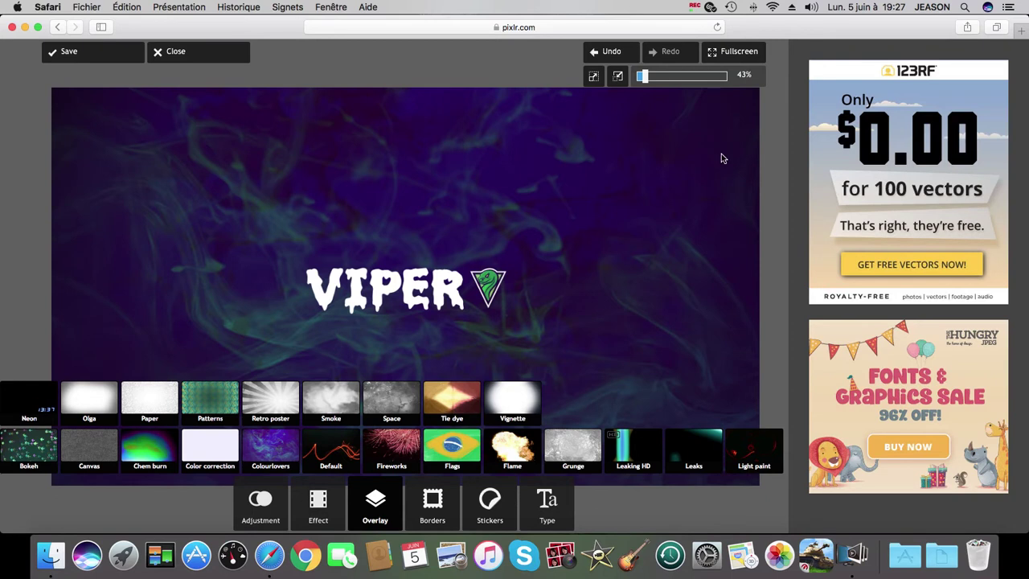
- Darken the banner's edges by applying the Vignette overlay Redone with an amount of 100
{"action": "left_click", "coordinate": [515, 394]}
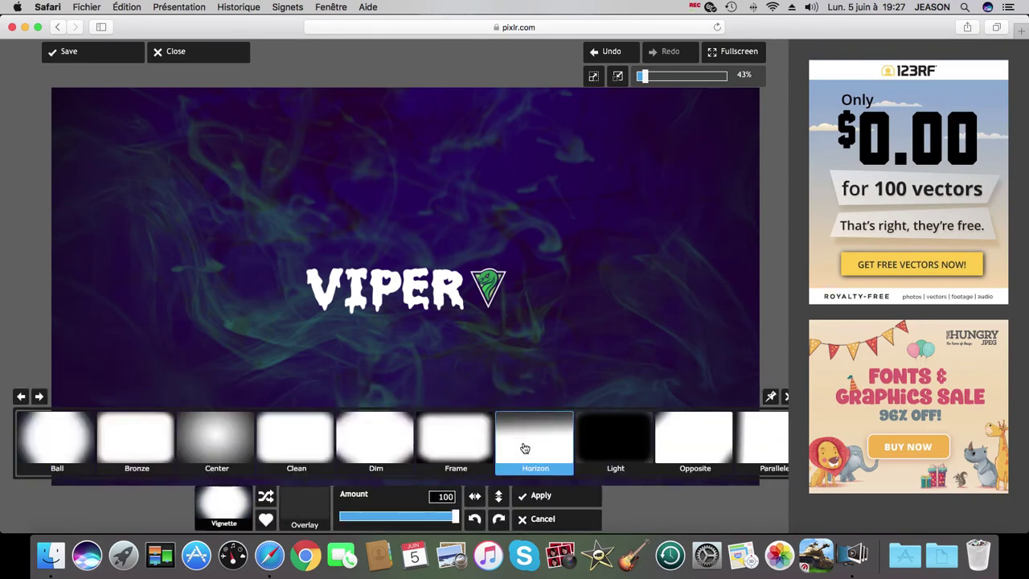
{"action": "scroll", "coordinate": [483, 443], "scroll_direction": "right", "scroll_amount": 5}
{"action": "left_click", "coordinate": [425, 438]}
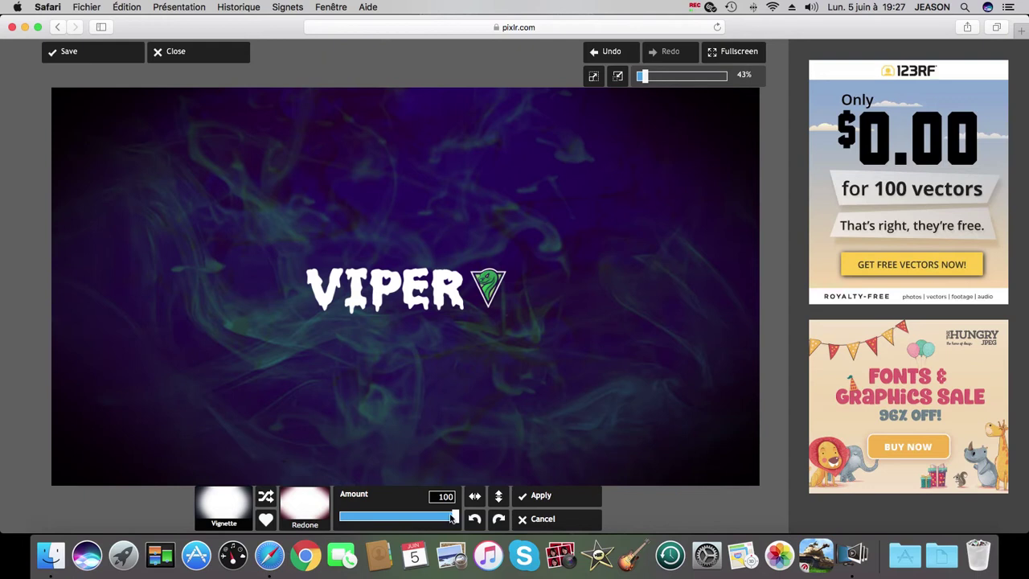
{"action": "left_click", "coordinate": [528, 497]}
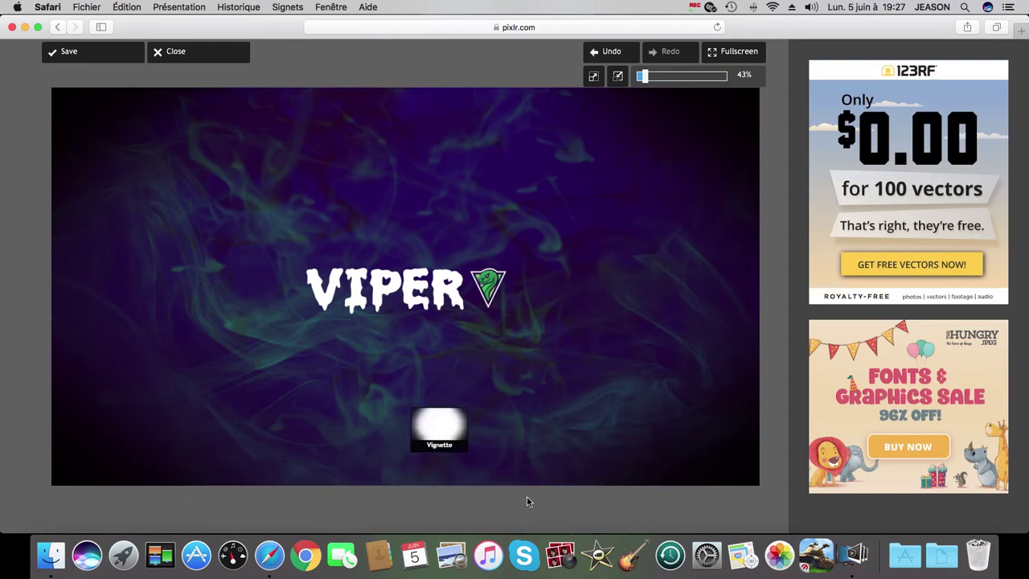
- Try the Flame overlay Vivid on the banner and cancel it
{"action": "left_click", "coordinate": [434, 464]}
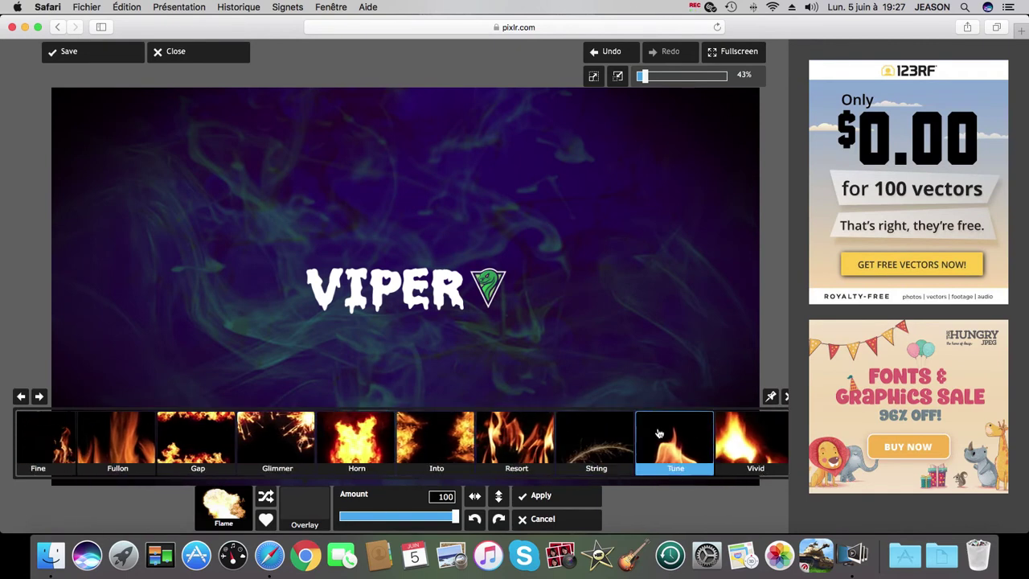
{"action": "left_click", "coordinate": [726, 431]}
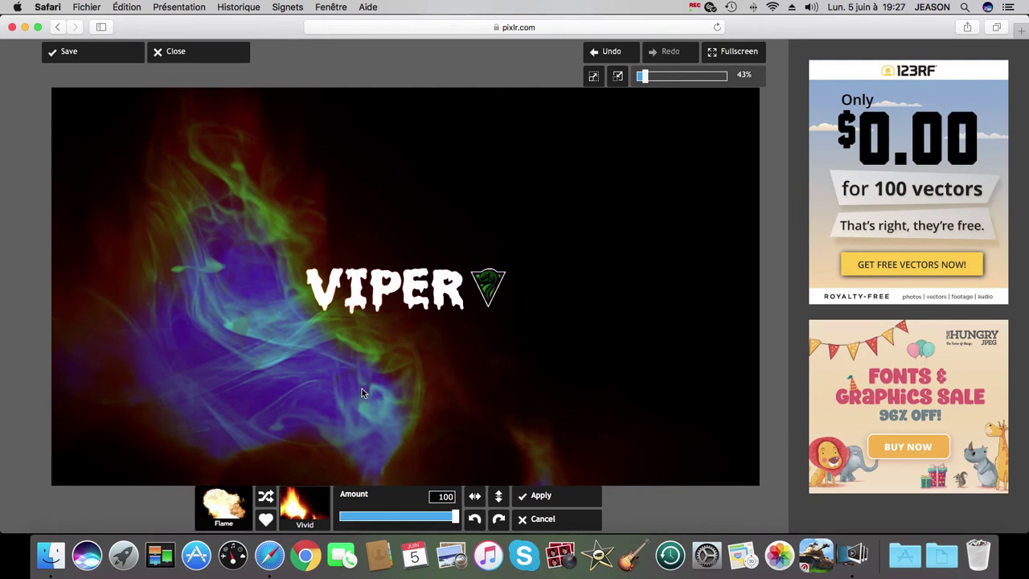
{"action": "left_click", "coordinate": [538, 519]}
- Apply the Flame overlay Fullon to the banner with an amount of 73
{"action": "left_click", "coordinate": [483, 452]}
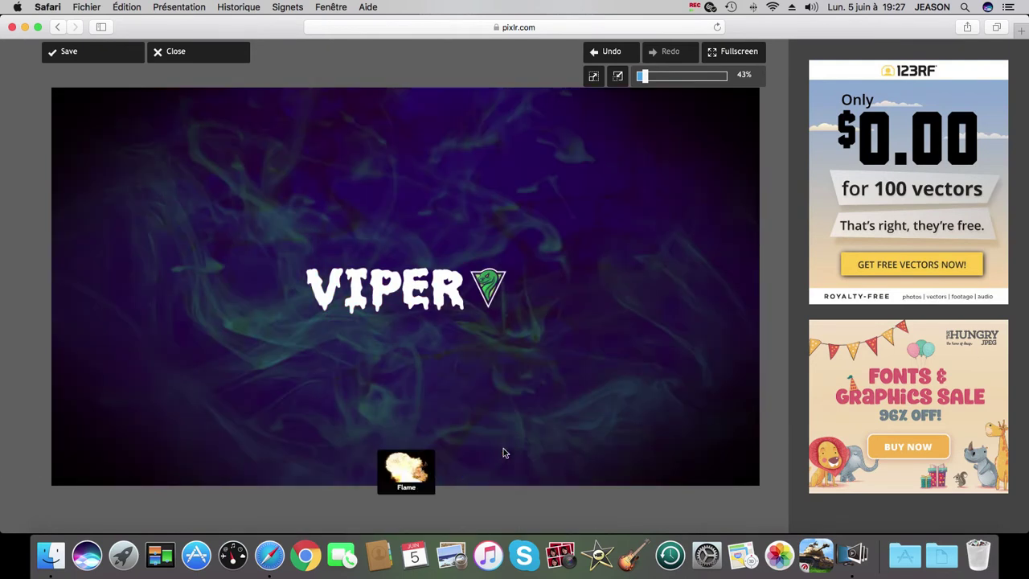
{"action": "mouse_move", "coordinate": [382, 460]}
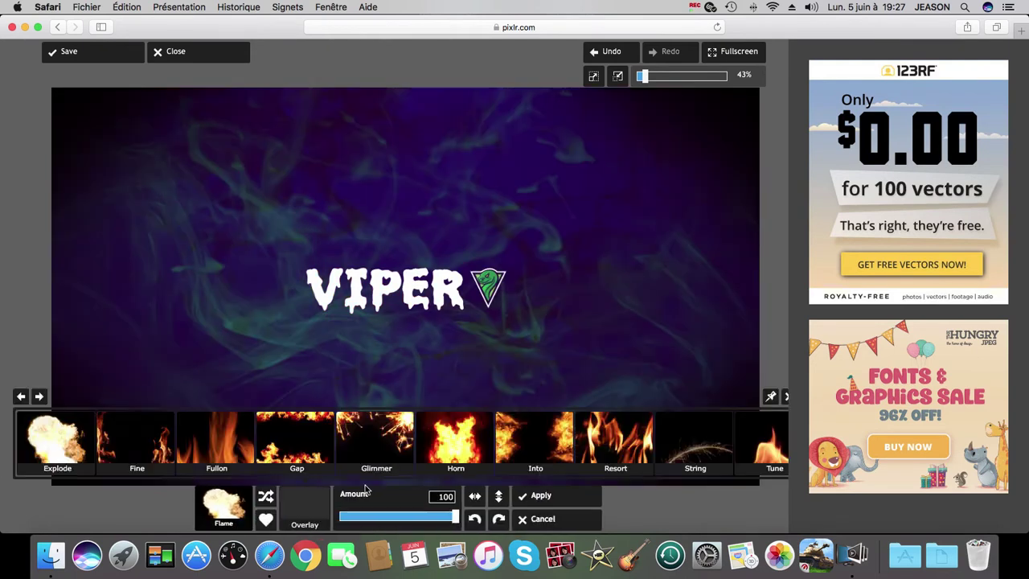
{"action": "left_click", "coordinate": [227, 460]}
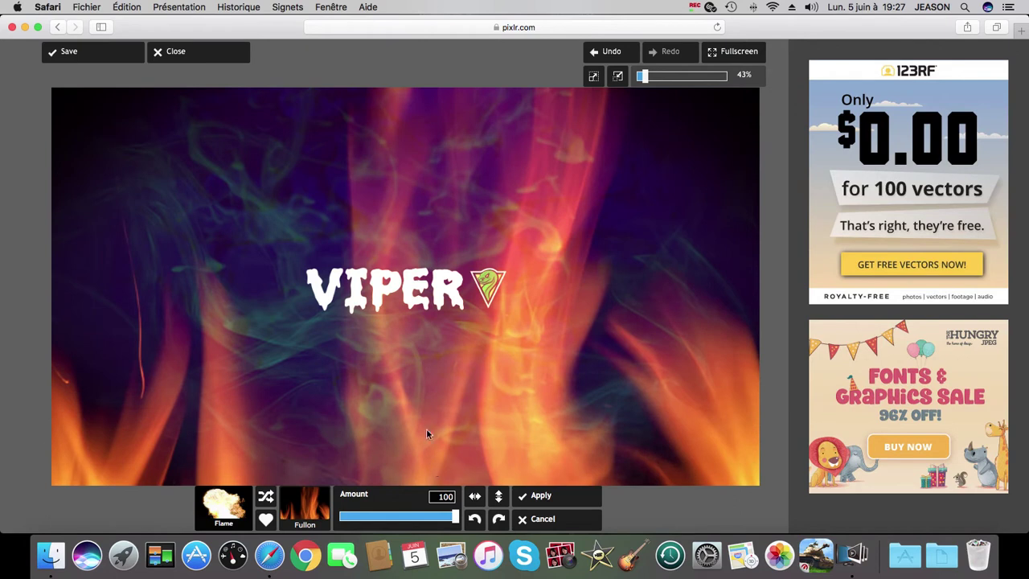
{"action": "left_click_drag", "start_coordinate": [450, 520], "coordinate": [419, 520]}
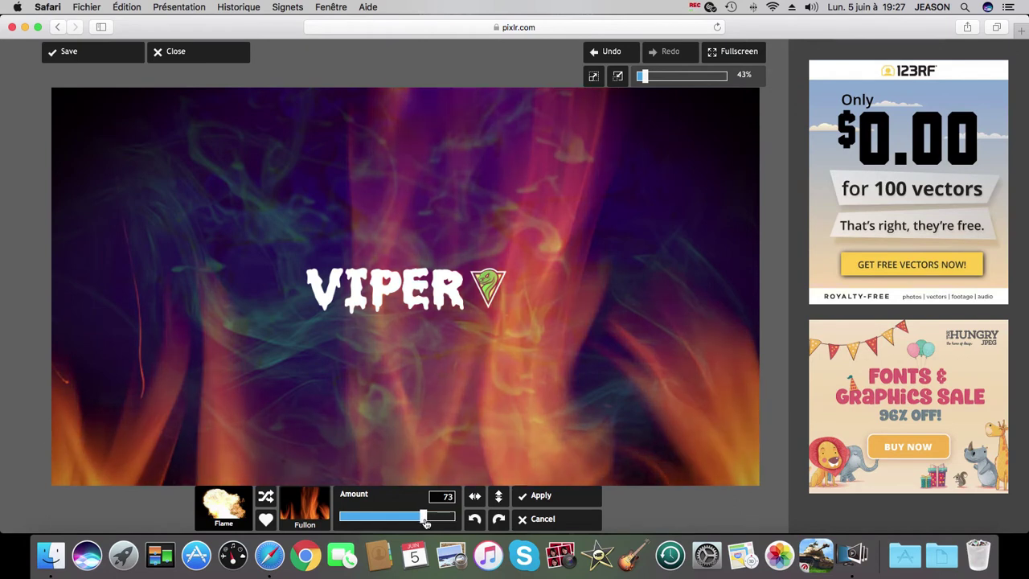
{"action": "left_click", "coordinate": [552, 496]}
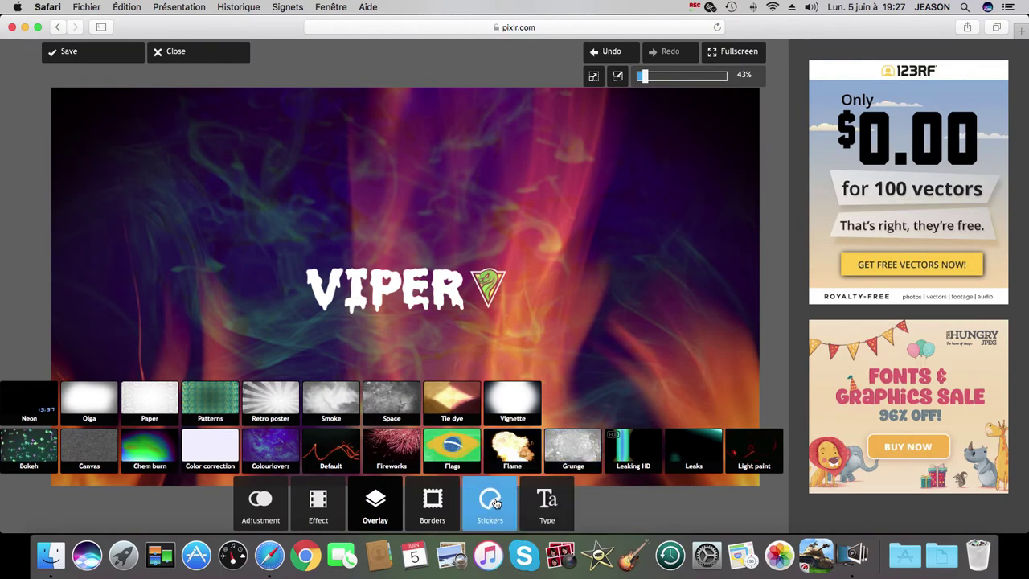
- Try a shrunken Csi fingerprint sticker from the Marks set over the middle of the VIPER text, and undo it
{"action": "left_click", "coordinate": [496, 503]}
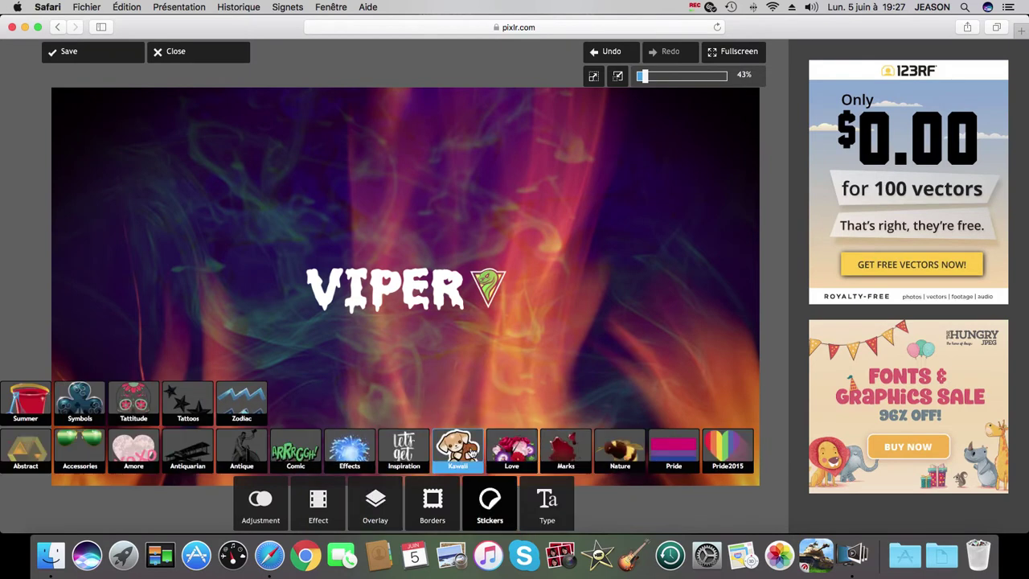
{"action": "left_click", "coordinate": [559, 452]}
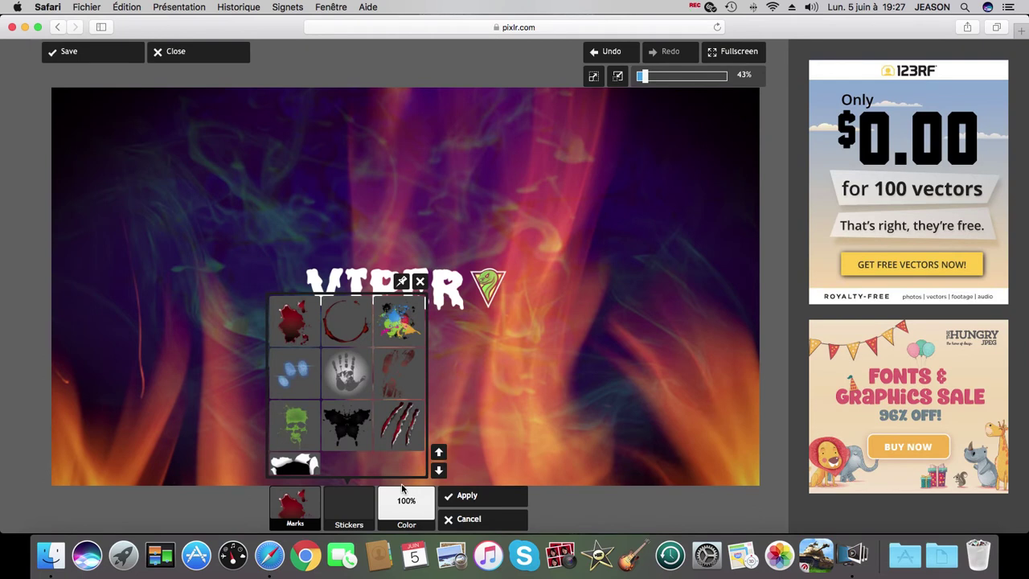
{"action": "left_click", "coordinate": [295, 372]}
{"action": "left_click_drag", "start_coordinate": [124, 203], "coordinate": [369, 298]}
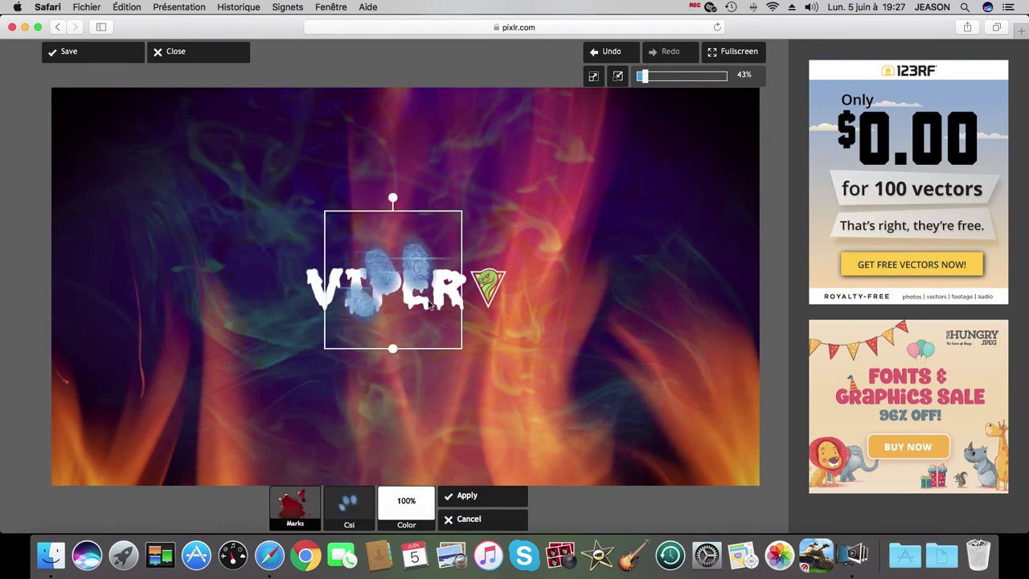
{"action": "left_click_drag", "start_coordinate": [477, 288], "coordinate": [402, 295]}
{"action": "left_click", "coordinate": [482, 495]}
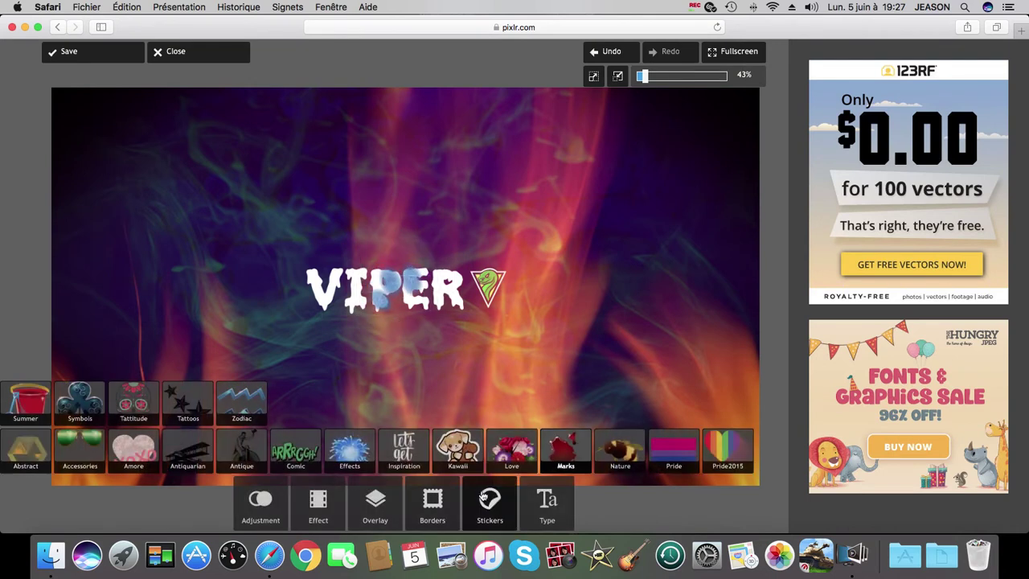
{"action": "left_click", "coordinate": [625, 56]}
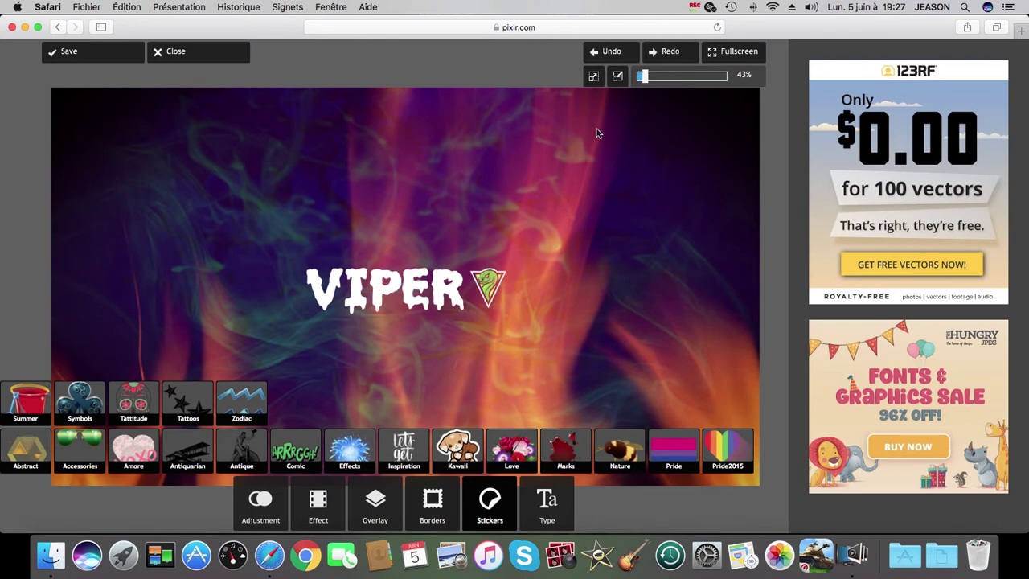
- Try the Csi fingerprint sticker from the Marks set once more, shrunk over the letters P and E of VIPER
{"action": "left_click", "coordinate": [557, 444]}
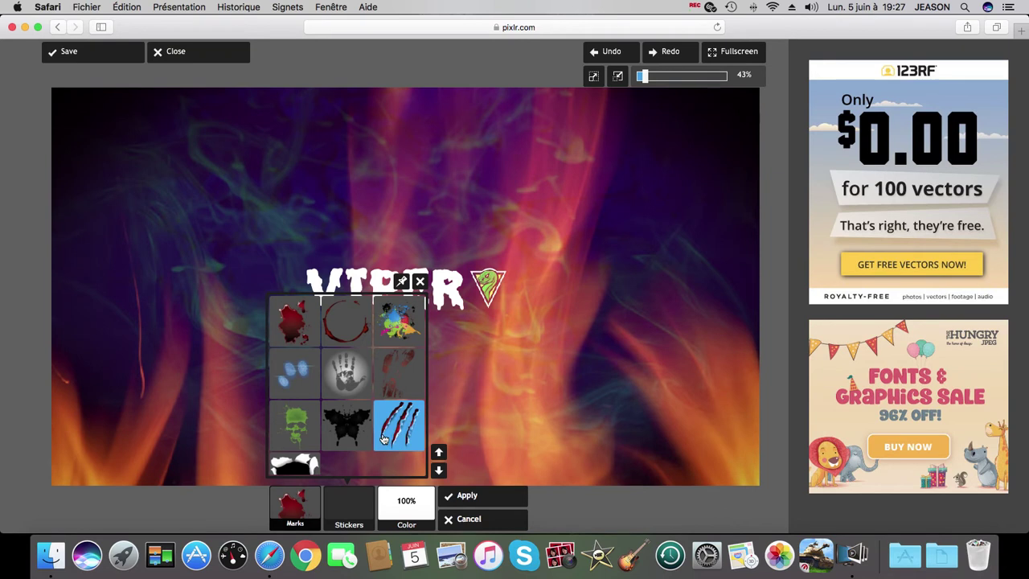
{"action": "left_click", "coordinate": [295, 372]}
{"action": "left_click_drag", "start_coordinate": [221, 210], "coordinate": [463, 249]}
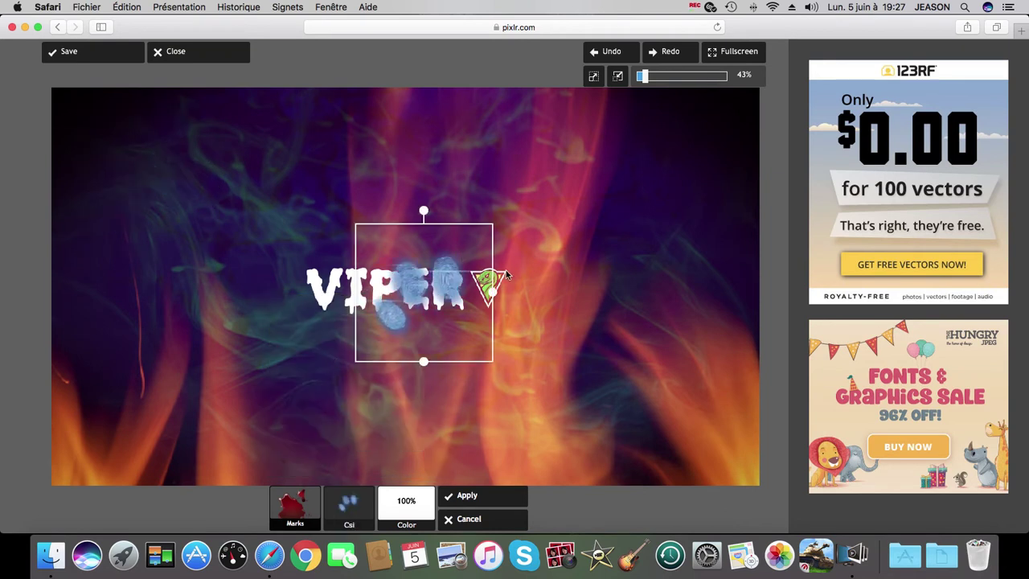
{"action": "left_click_drag", "start_coordinate": [493, 299], "coordinate": [419, 302]}
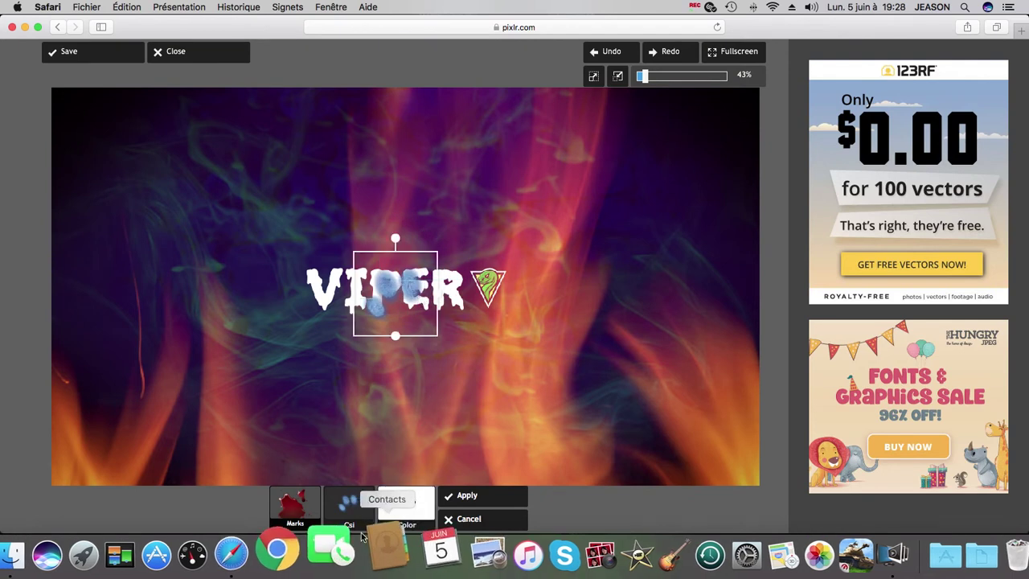
- Replace the fingerprint with the Scratch sticker, shrink it to cover the letter E of VIPER, and apply it
{"action": "left_click", "coordinate": [361, 512]}
{"action": "left_click", "coordinate": [398, 427]}
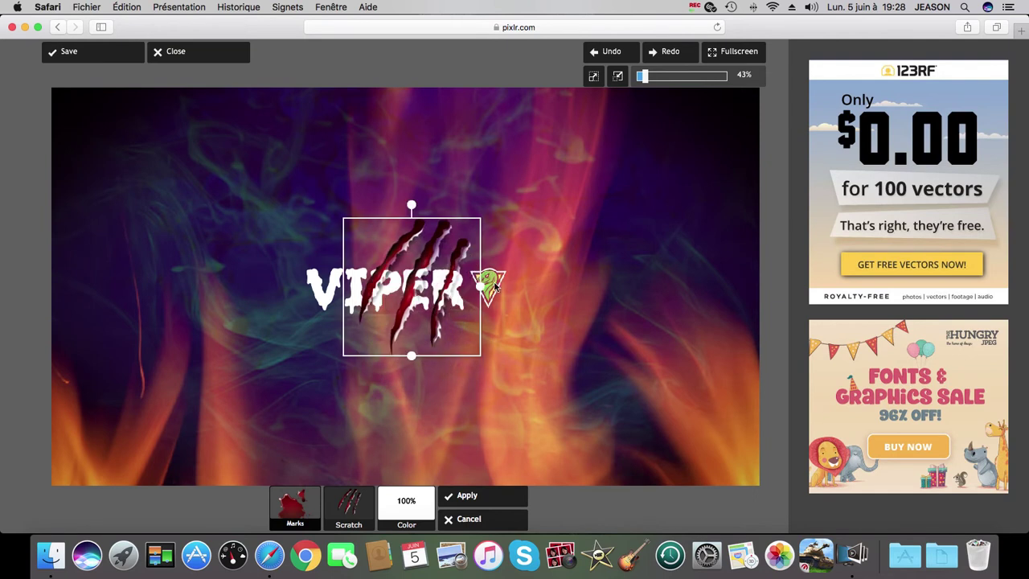
{"action": "left_click_drag", "start_coordinate": [480, 293], "coordinate": [422, 289]}
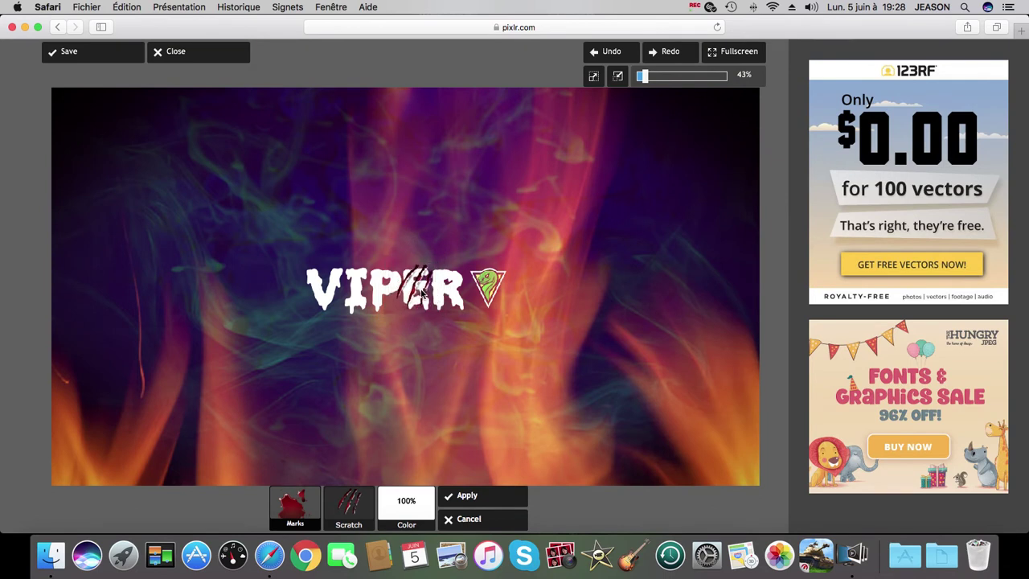
{"action": "left_click", "coordinate": [502, 499]}
- Try the Blood sticker from the Marks set, reduced in size over the first letters of VIPER
{"action": "left_click", "coordinate": [346, 505]}
{"action": "left_click", "coordinate": [296, 339]}
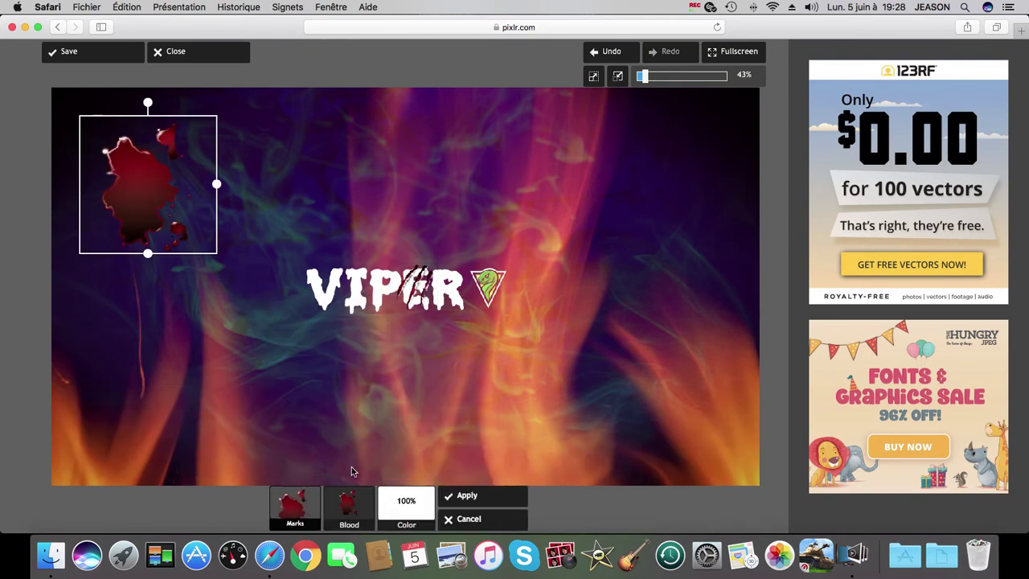
{"action": "left_click_drag", "start_coordinate": [145, 171], "coordinate": [377, 272]}
{"action": "left_click_drag", "start_coordinate": [440, 288], "coordinate": [382, 288]}
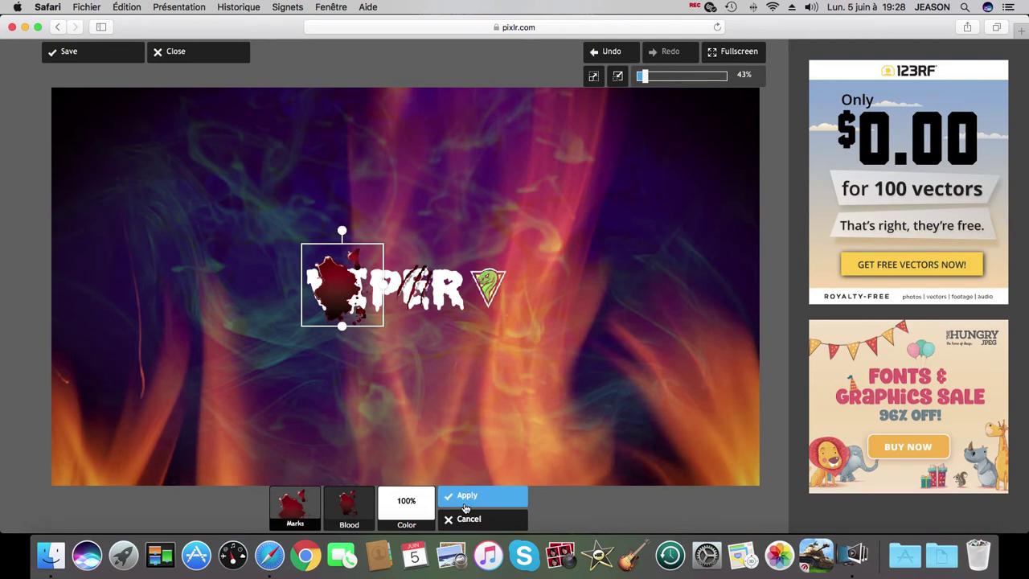
- Try recolouring the Blood sticker bright red and in other hues, and cancel the sticker
{"action": "left_click", "coordinate": [424, 511]}
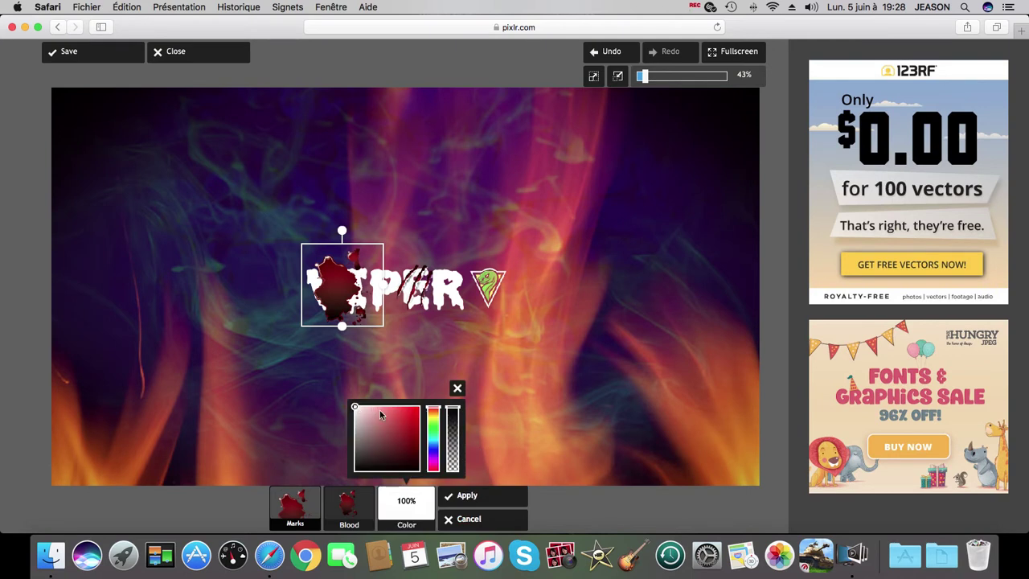
{"action": "mouse_move", "coordinate": [386, 459]}
{"action": "left_mouse_down"}
{"action": "mouse_move", "coordinate": [417, 451]}
{"action": "mouse_move", "coordinate": [354, 394]}
{"action": "mouse_move", "coordinate": [354, 473]}
{"action": "left_mouse_up"}
{"action": "left_click", "coordinate": [418, 407]}
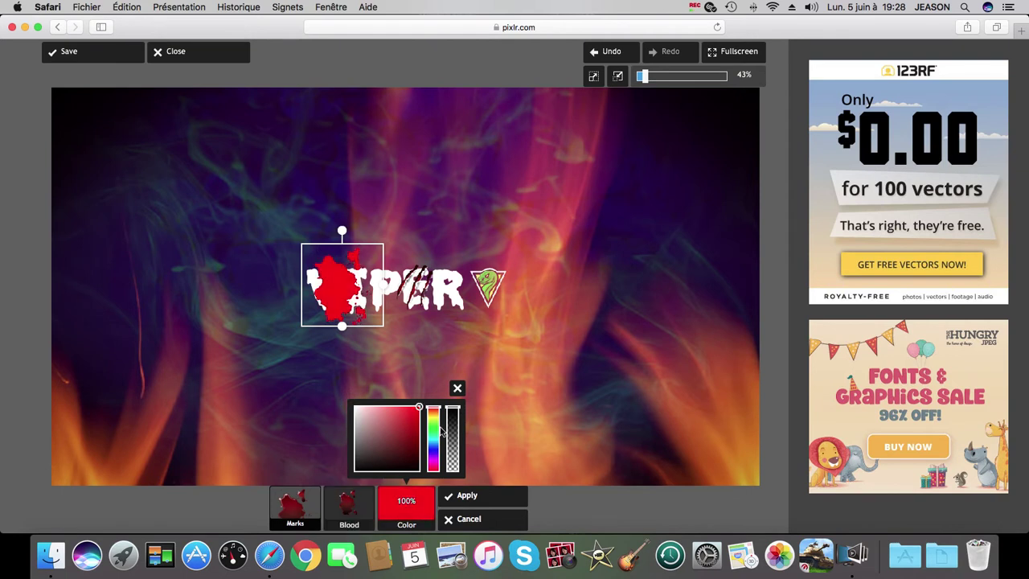
{"action": "left_click", "coordinate": [432, 432]}
{"action": "left_click_drag", "start_coordinate": [421, 435], "coordinate": [376, 404]}
{"action": "left_click_drag", "start_coordinate": [340, 314], "coordinate": [368, 322]}
{"action": "left_click", "coordinate": [496, 519]}
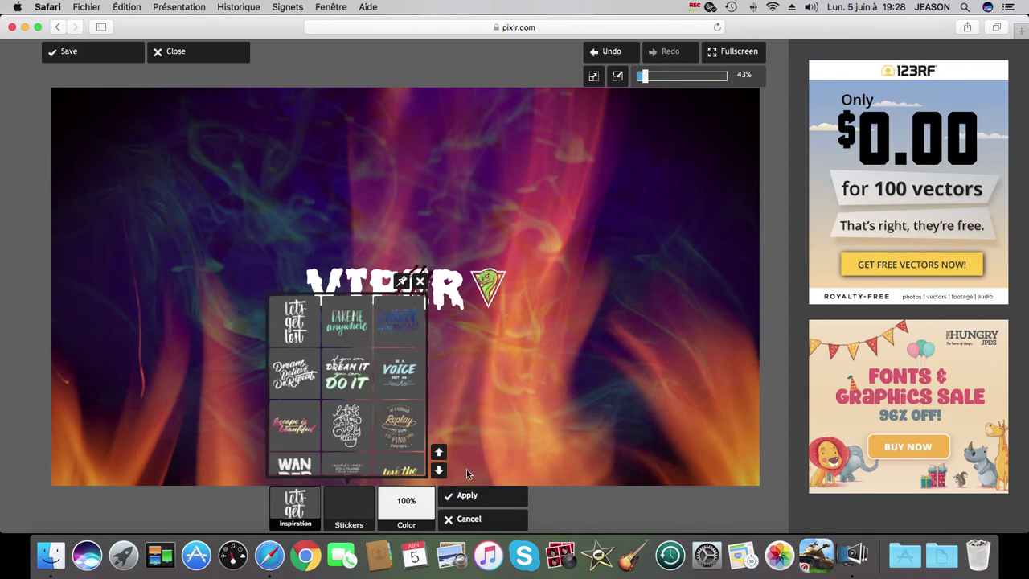
- Place the Inspiration sticker Seeking just above the VIPER text, scaled down to about three letters wide, and apply it
{"action": "left_click", "coordinate": [439, 472]}
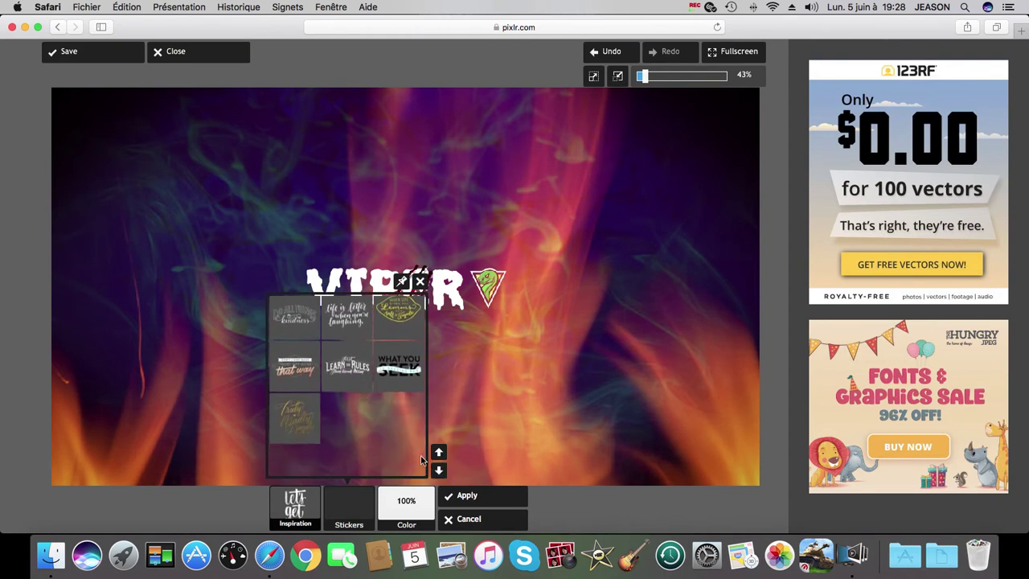
{"action": "left_click", "coordinate": [399, 414]}
{"action": "left_click_drag", "start_coordinate": [322, 249], "coordinate": [486, 324]}
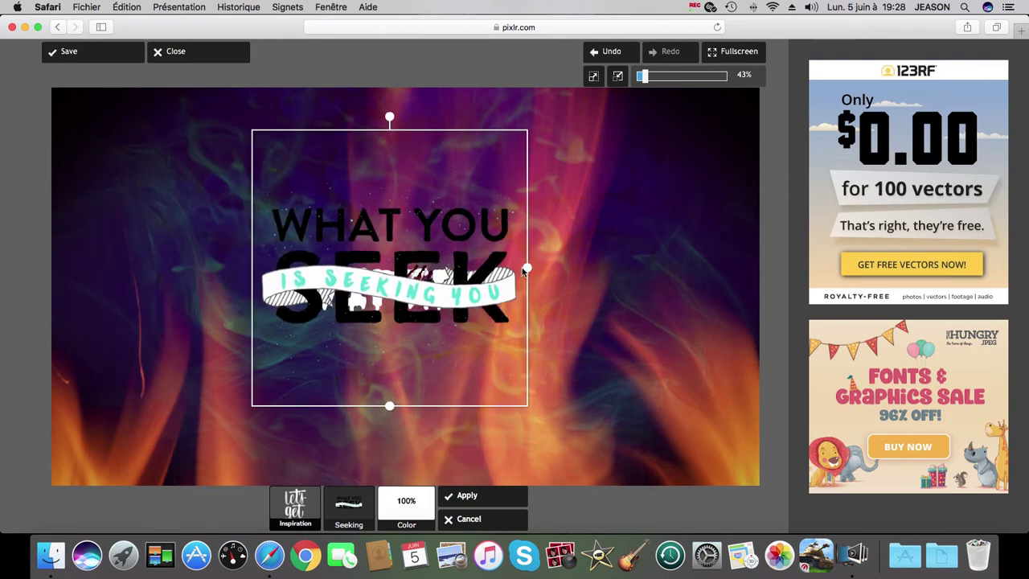
{"action": "left_click_drag", "start_coordinate": [526, 269], "coordinate": [408, 261]}
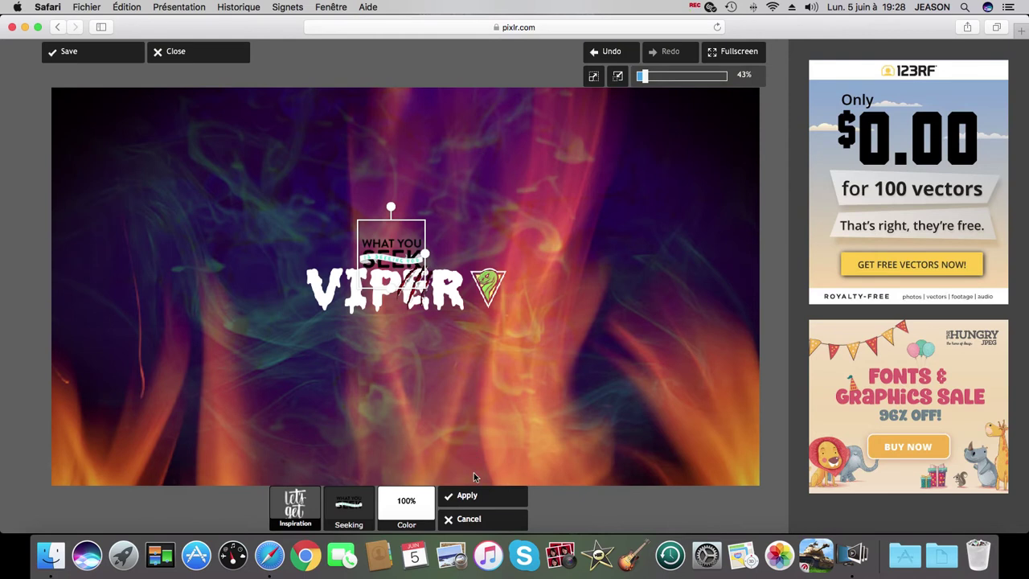
{"action": "left_click", "coordinate": [475, 500]}
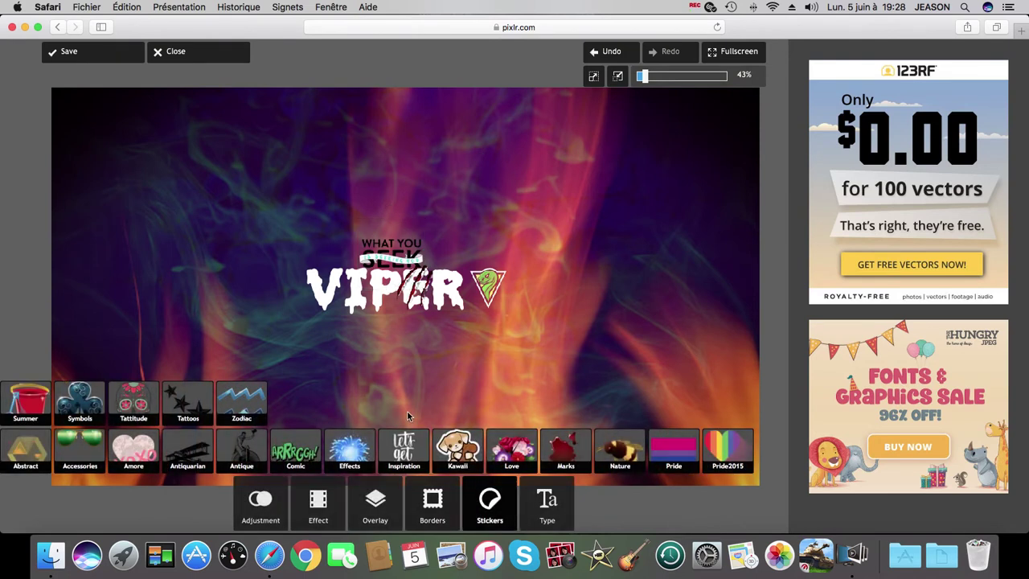
- Try the Clouds sticker from the Nature set just below the VIPER text and cancel it
{"action": "left_click", "coordinate": [599, 439]}
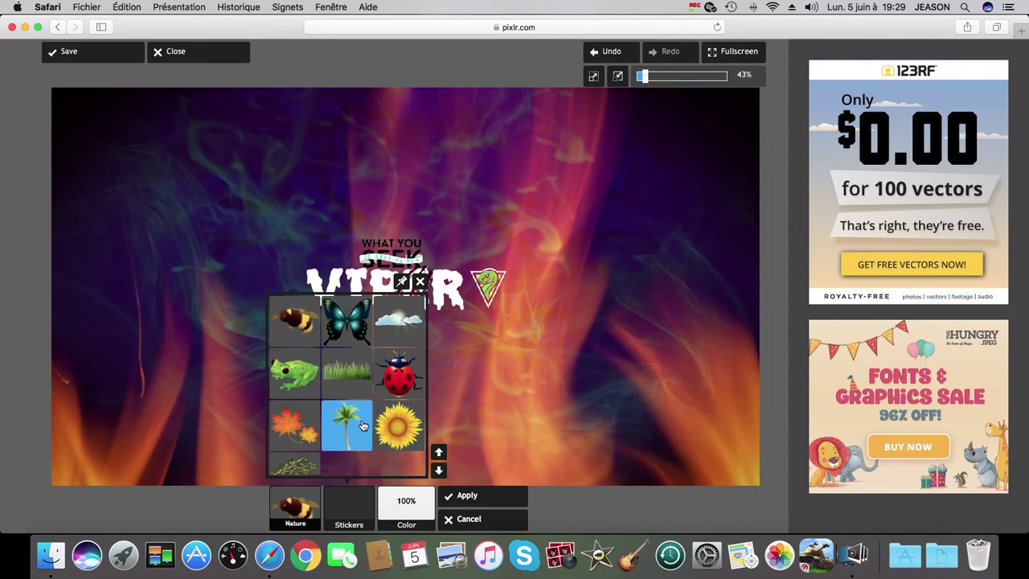
{"action": "left_click", "coordinate": [439, 454]}
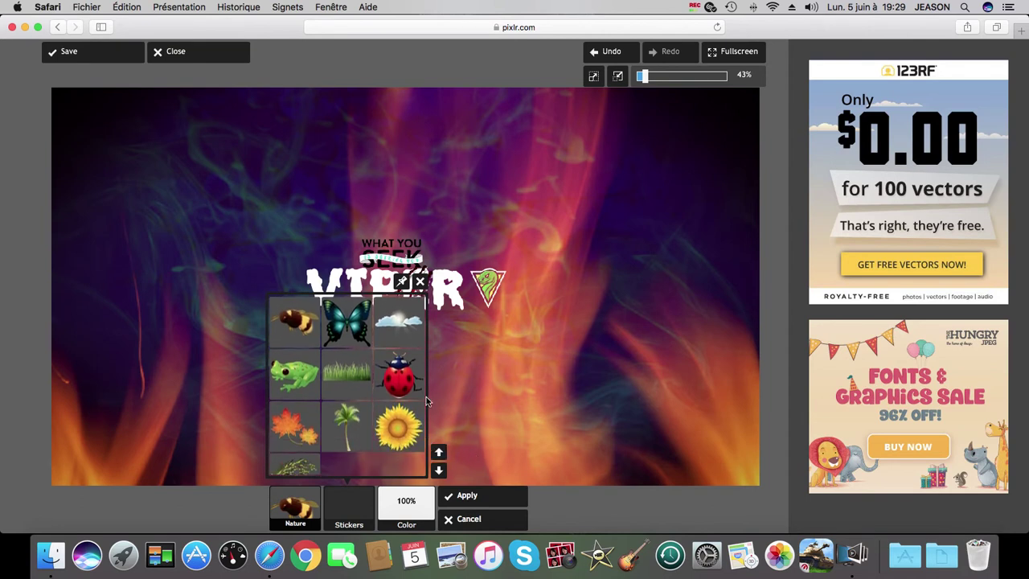
{"action": "left_click", "coordinate": [389, 323]}
{"action": "left_click_drag", "start_coordinate": [202, 207], "coordinate": [390, 347]}
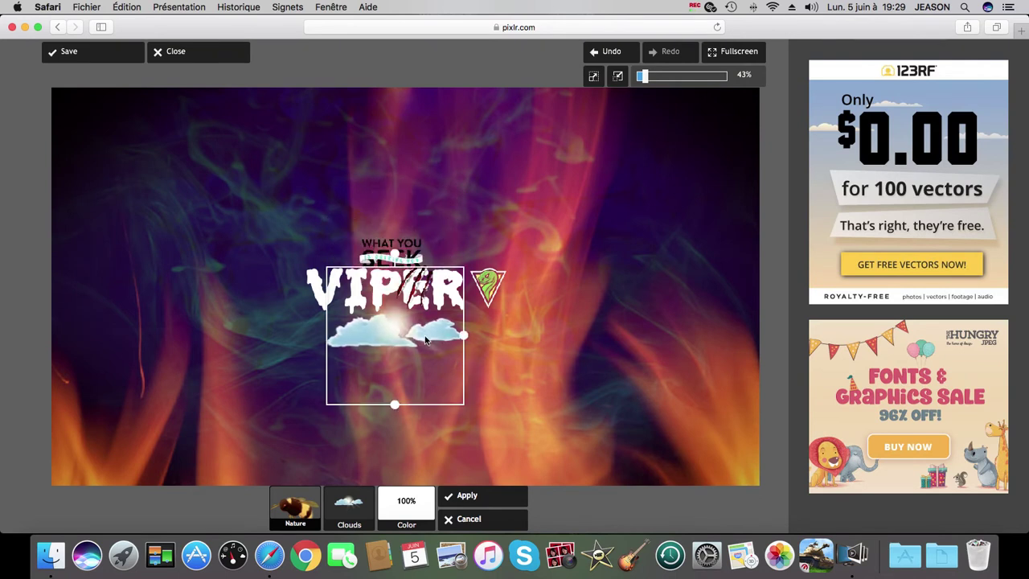
{"action": "left_click", "coordinate": [496, 514]}
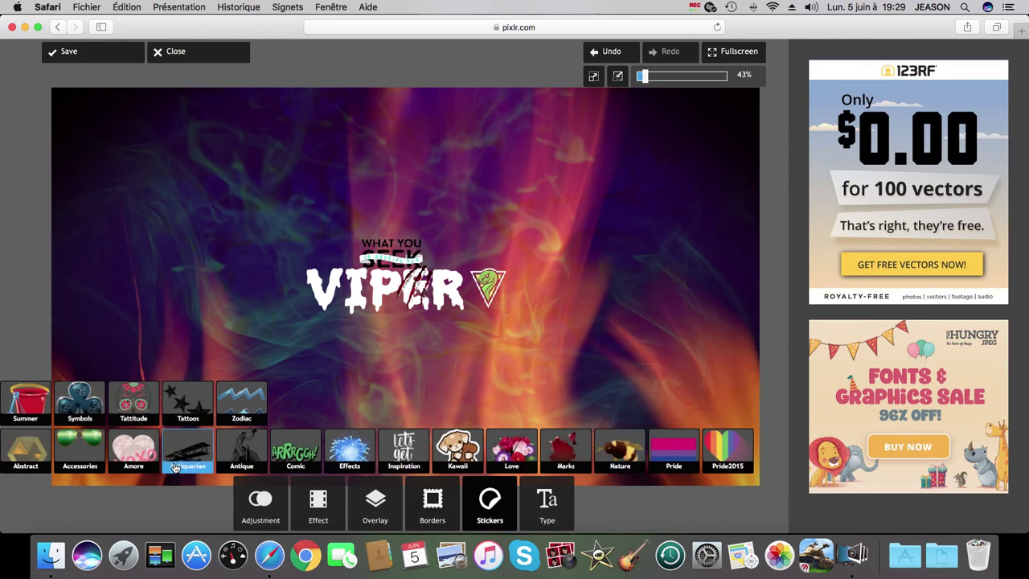
- Place the robotic red-eye sticker from the Accessories set immediately to the right of the snake logo and apply it
{"action": "left_click", "coordinate": [91, 449]}
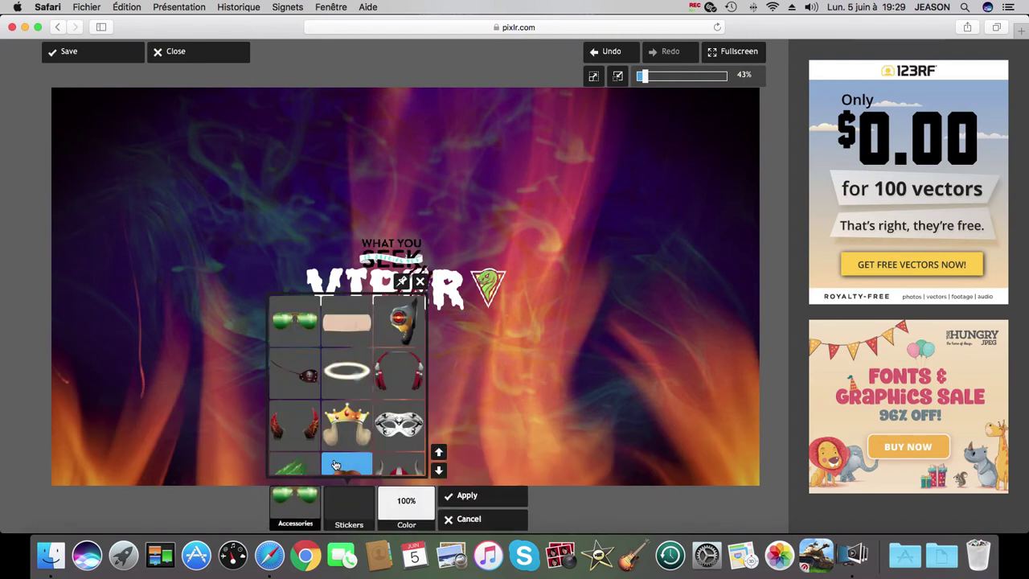
{"action": "left_click", "coordinate": [415, 321]}
{"action": "left_click_drag", "start_coordinate": [140, 222], "coordinate": [341, 286]}
{"action": "left_click_drag", "start_coordinate": [424, 252], "coordinate": [527, 298]}
{"action": "left_click", "coordinate": [509, 496]}
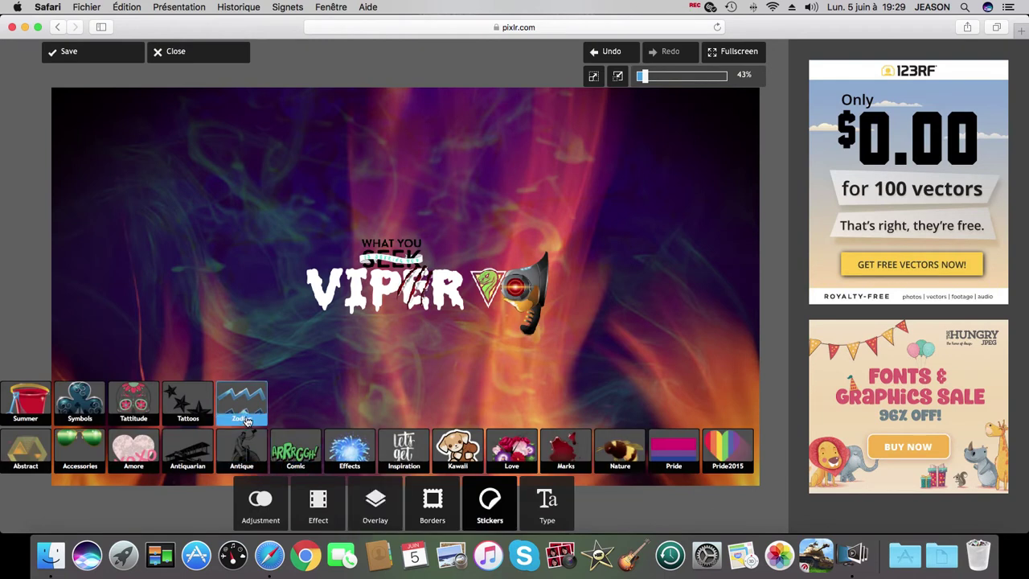
- Place the left-wing sticker from the Tattoos set immediately to the left of the VIPER text and apply it
{"action": "left_click", "coordinate": [209, 417]}
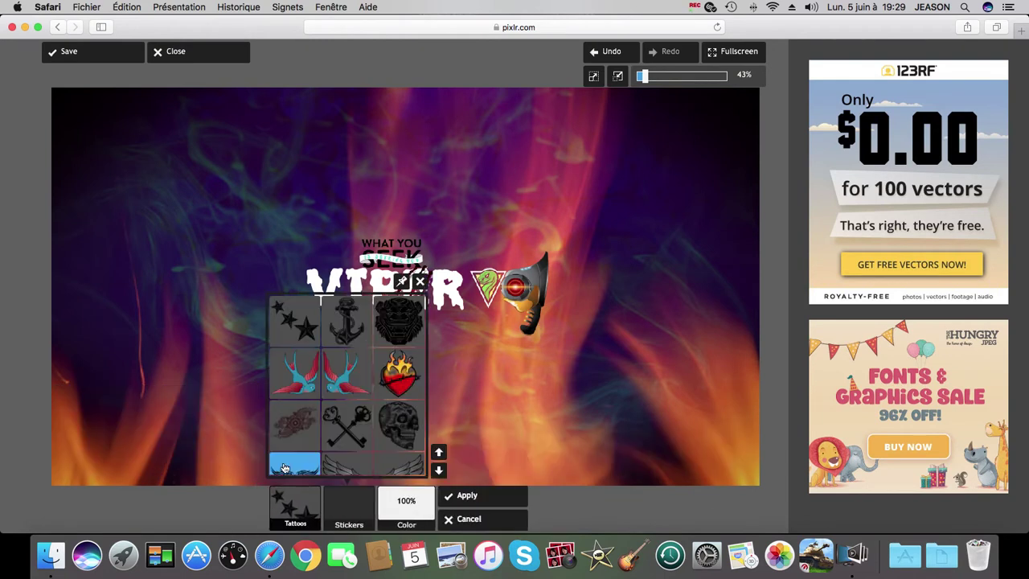
{"action": "left_click", "coordinate": [438, 468]}
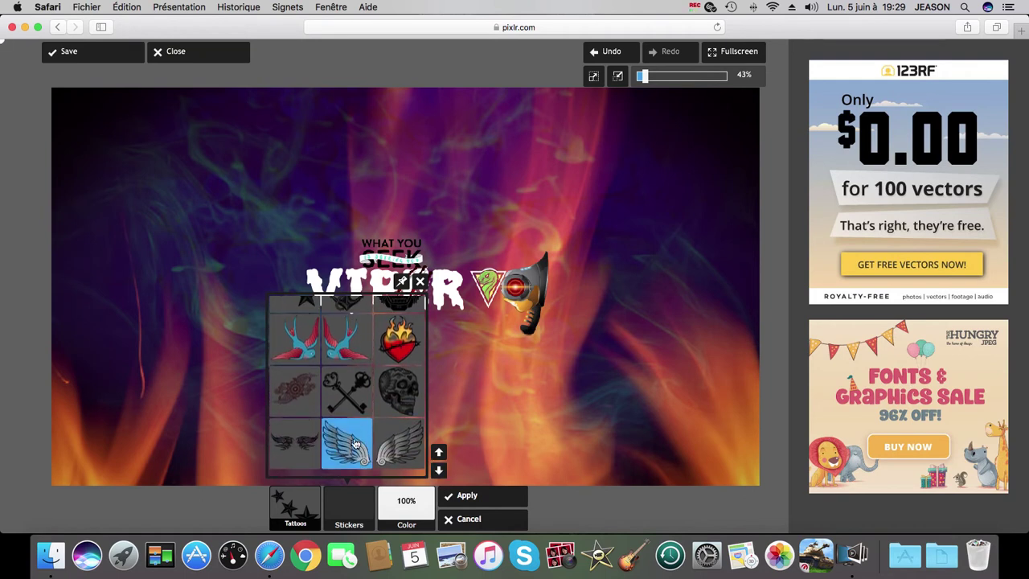
{"action": "left_click", "coordinate": [353, 435]}
{"action": "left_click_drag", "start_coordinate": [163, 261], "coordinate": [248, 286]}
{"action": "left_click", "coordinate": [487, 500]}
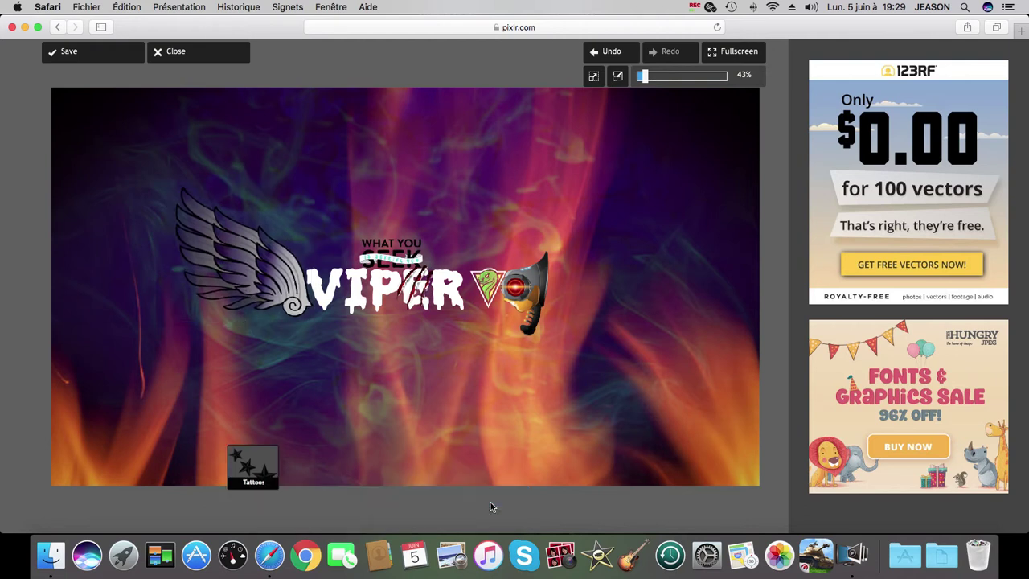
- Try the Wingright sticker from the Tattoos set immediately to the right of the red-eye sticker and cancel it
{"action": "left_click", "coordinate": [210, 417]}
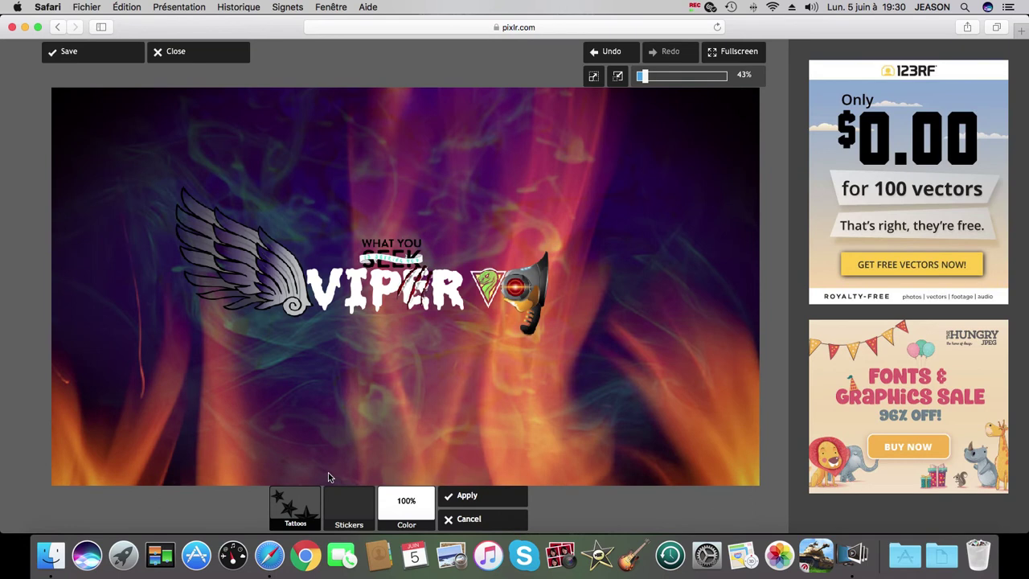
{"action": "left_click", "coordinate": [348, 505]}
{"action": "left_click", "coordinate": [385, 446]}
{"action": "left_click_drag", "start_coordinate": [109, 205], "coordinate": [562, 268]}
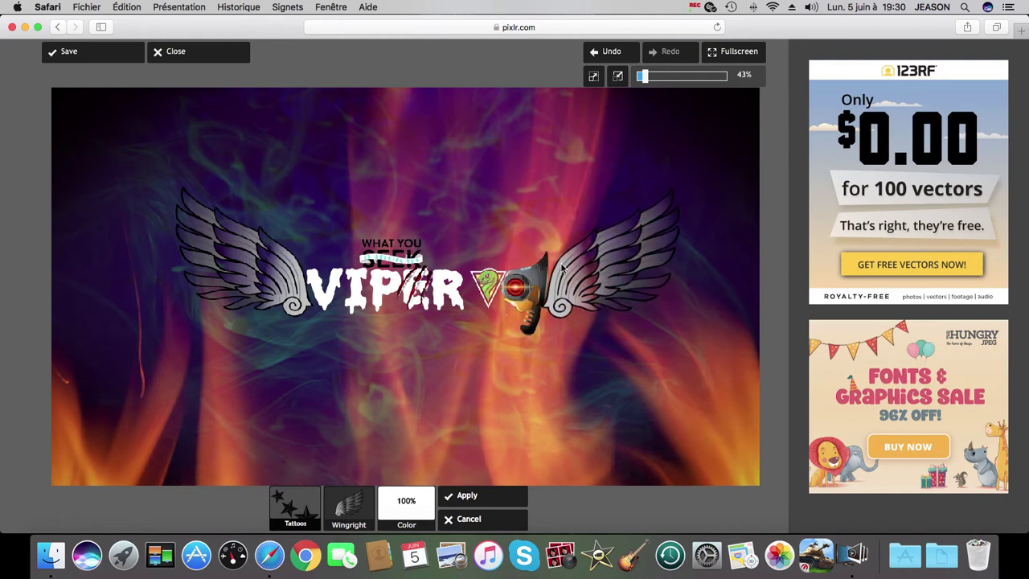
{"action": "left_click", "coordinate": [452, 519]}
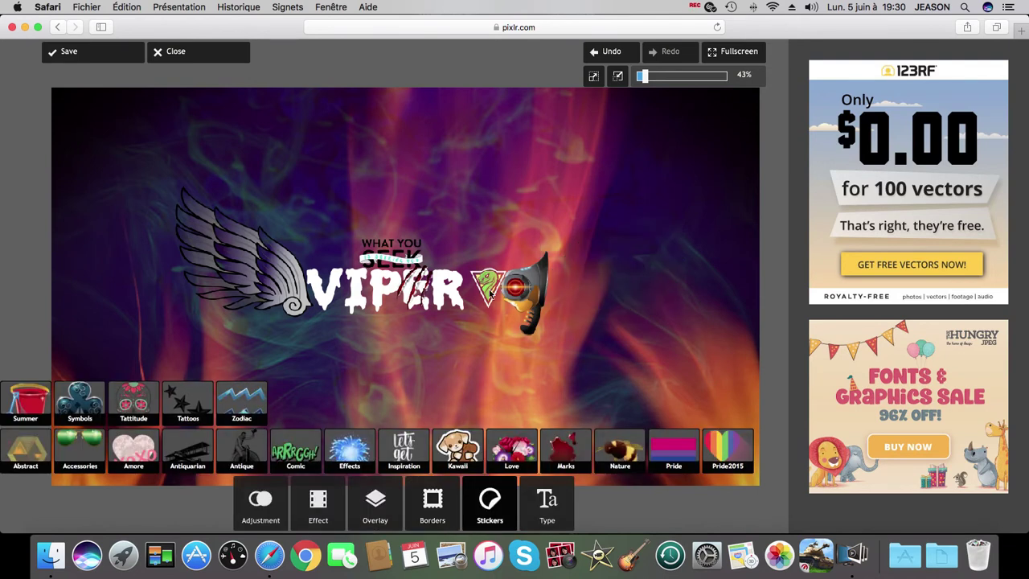
- Undo the left-wing and red-eye stickers, and apply the Tattoos left-wing sticker again immediately to the left of the VIPER text
{"action": "left_click", "coordinate": [593, 53]}
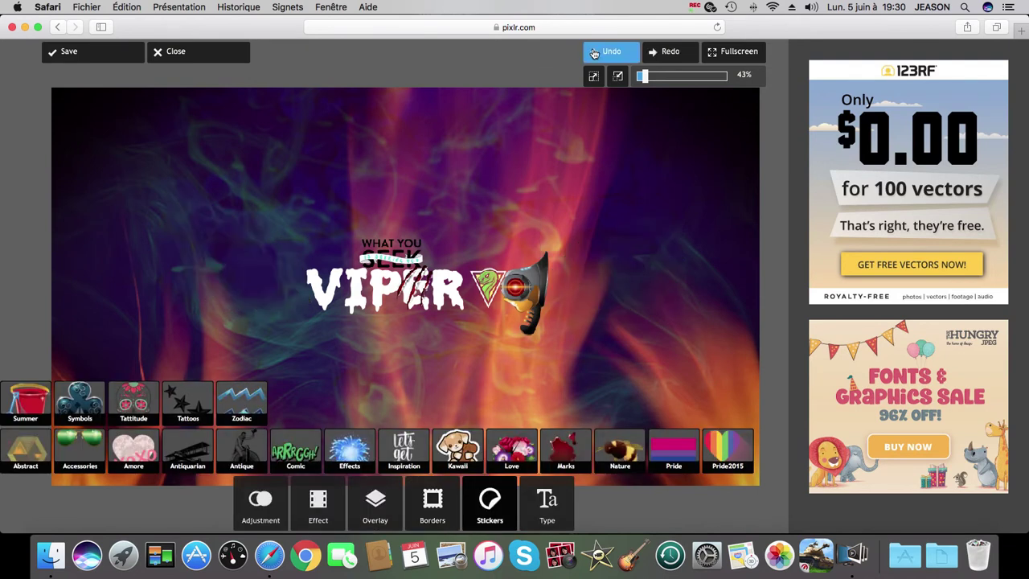
{"action": "left_click", "coordinate": [187, 416]}
{"action": "left_click", "coordinate": [349, 451]}
{"action": "left_click_drag", "start_coordinate": [211, 223], "coordinate": [309, 294]}
{"action": "left_click", "coordinate": [480, 496]}
- Place the Wingright sticker from the Tattoos set immediately to the right of the snake logo, level with the left wing, and apply it
{"action": "left_click", "coordinate": [192, 412]}
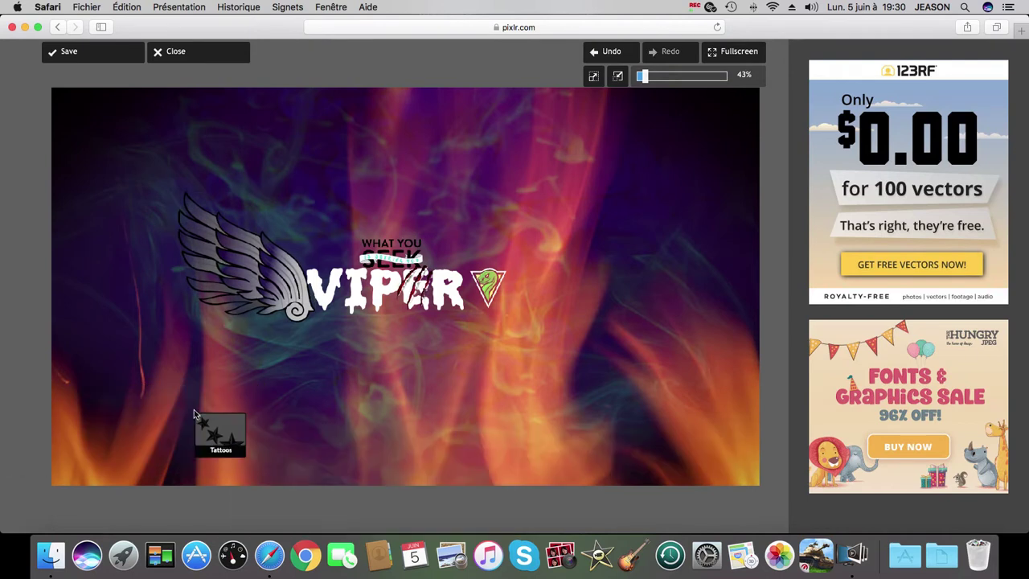
{"action": "left_click", "coordinate": [393, 467]}
{"action": "left_click_drag", "start_coordinate": [148, 173], "coordinate": [560, 245]}
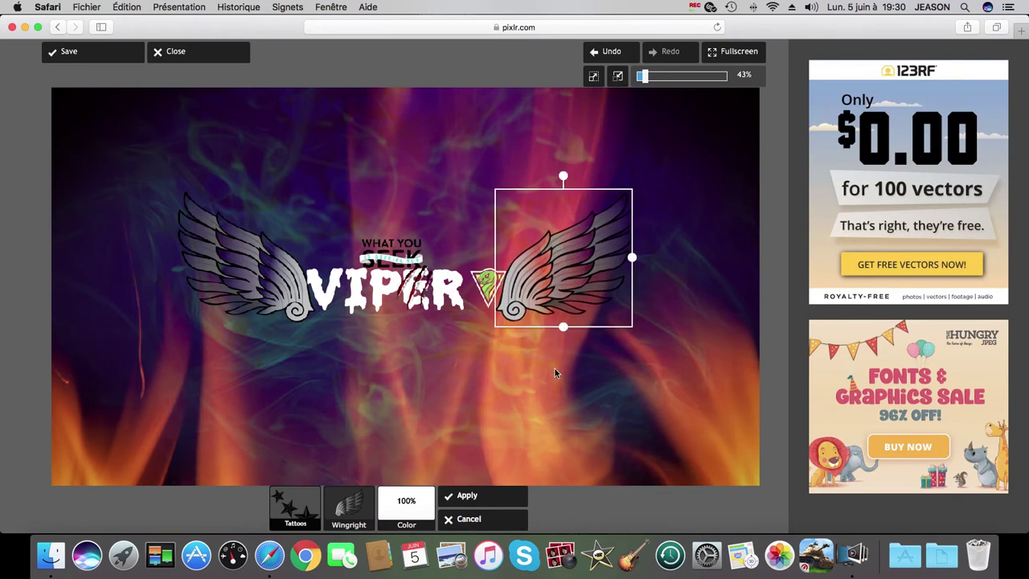
{"action": "left_click", "coordinate": [467, 495]}
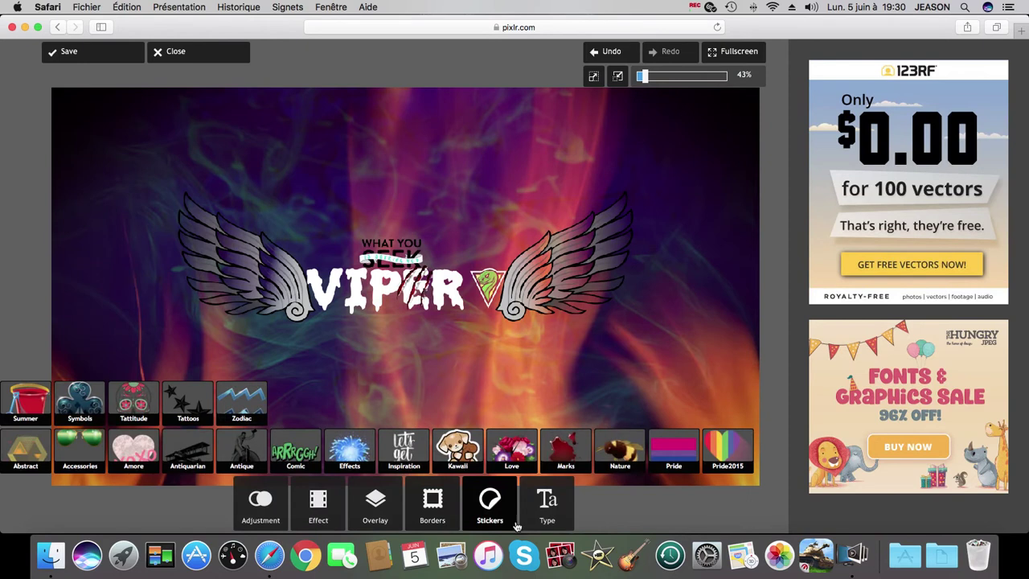
- Place the Lightning sticker from the Effects set over the VIPER text, enlarged to span the banner's full height, and apply it
{"action": "left_click", "coordinate": [343, 461]}
{"action": "left_click", "coordinate": [350, 506]}
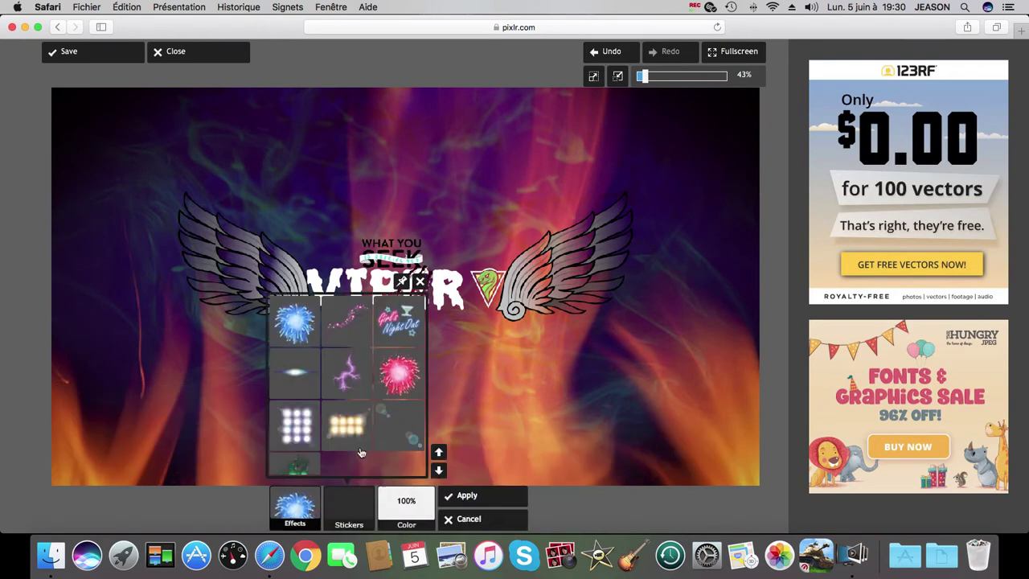
{"action": "scroll", "coordinate": [347, 374], "scroll_direction": "down", "scroll_amount": 2}
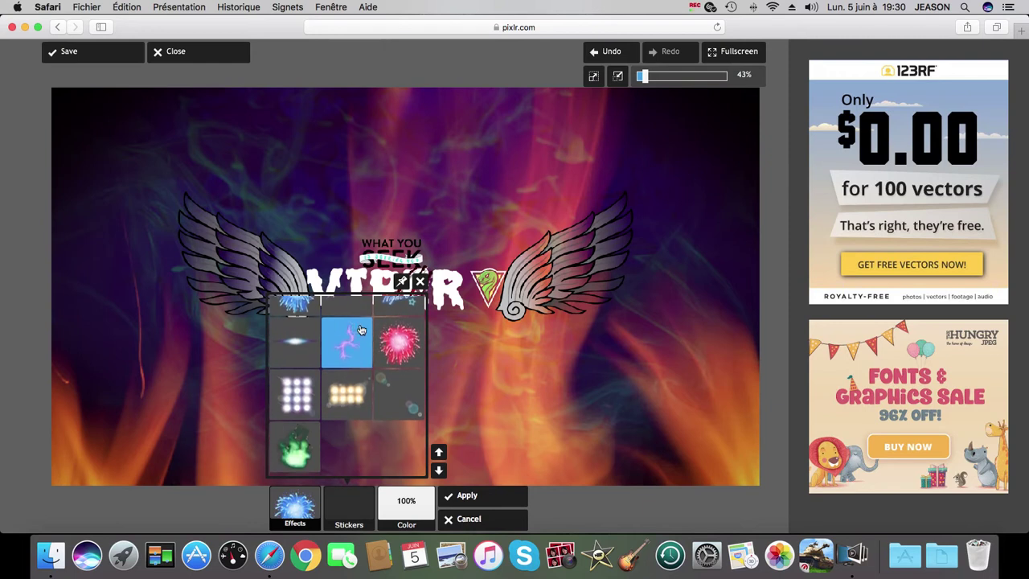
{"action": "left_click", "coordinate": [359, 330]}
{"action": "left_click_drag", "start_coordinate": [179, 234], "coordinate": [361, 425]}
{"action": "left_click_drag", "start_coordinate": [540, 242], "coordinate": [620, 244]}
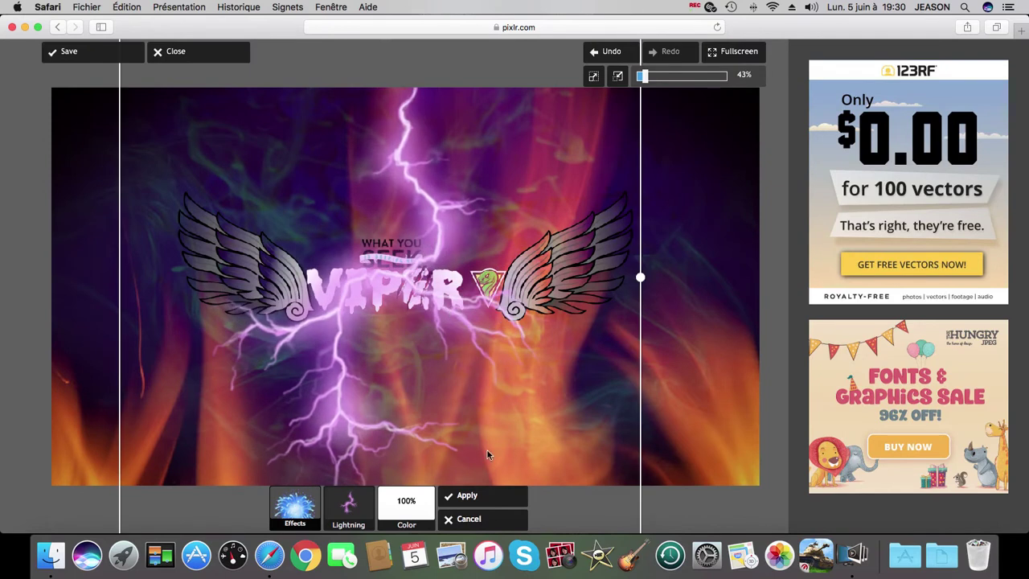
{"action": "left_click", "coordinate": [475, 498]}
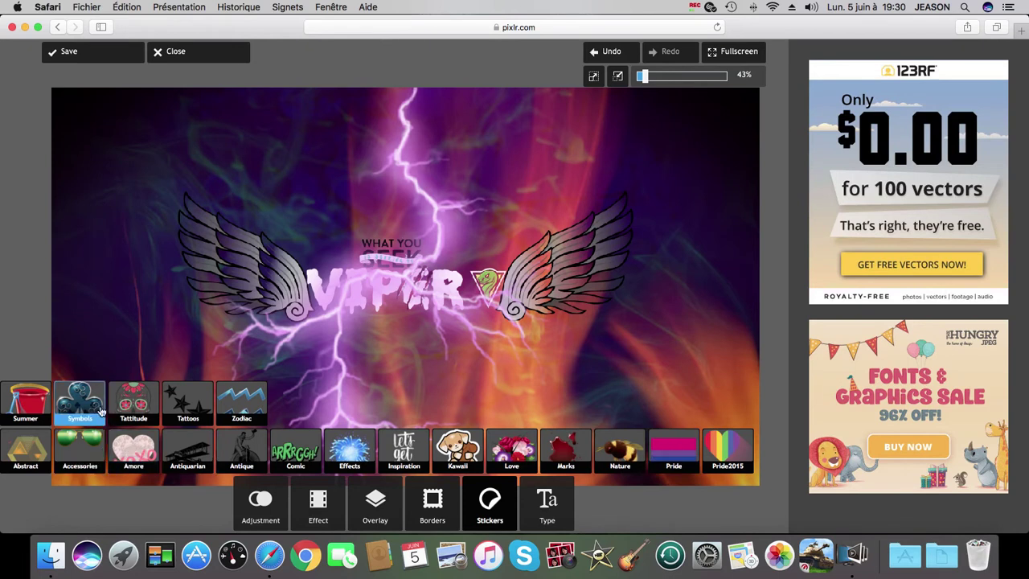
- Try the Outbreak sticker from the Symbols set just above the VIPER text and cancel it
{"action": "left_click", "coordinate": [67, 422]}
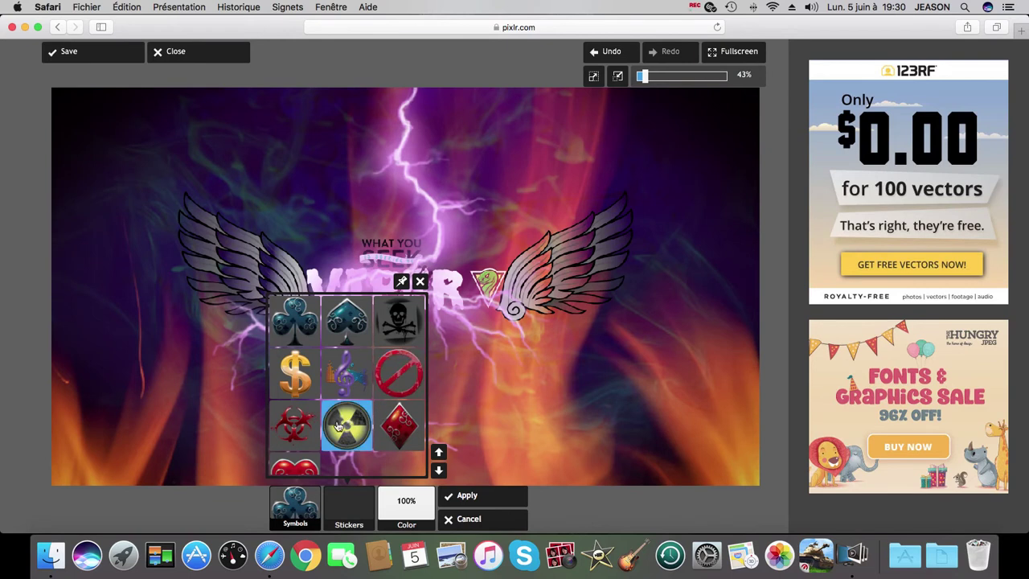
{"action": "left_click", "coordinate": [309, 431]}
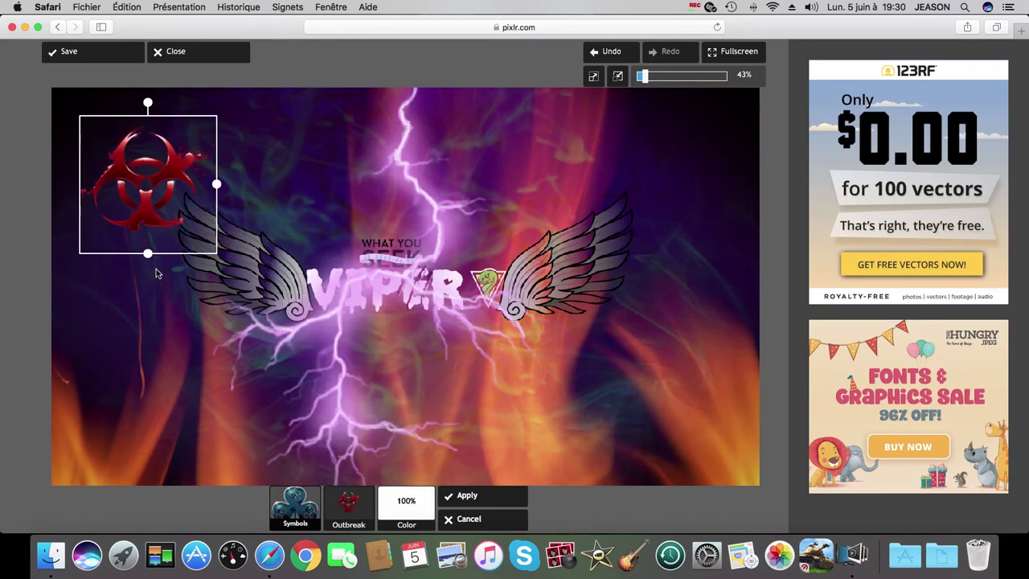
{"action": "left_click_drag", "start_coordinate": [184, 245], "coordinate": [402, 262]}
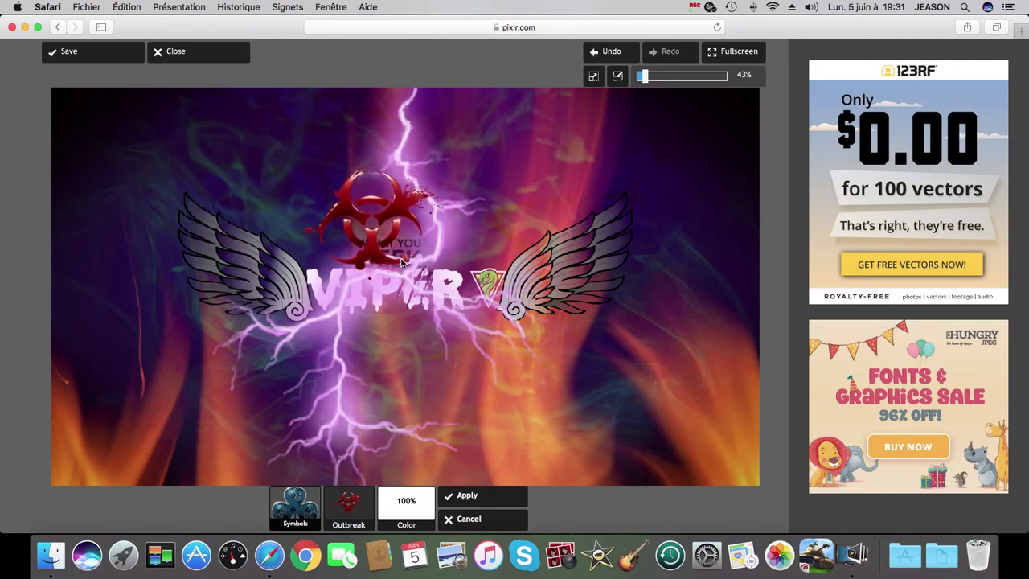
{"action": "left_click", "coordinate": [481, 519]}
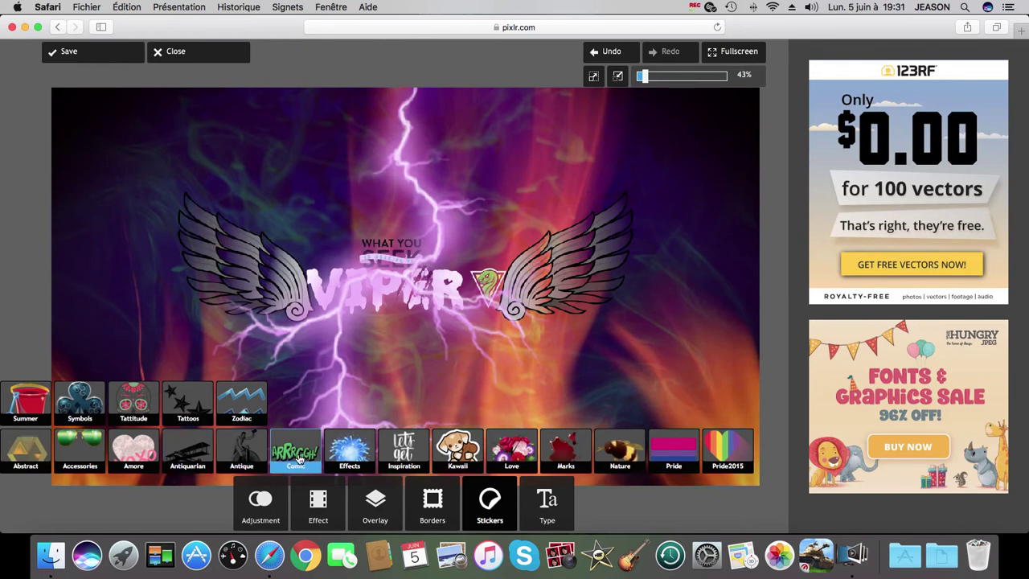
{"action": "left_click", "coordinate": [242, 410]}
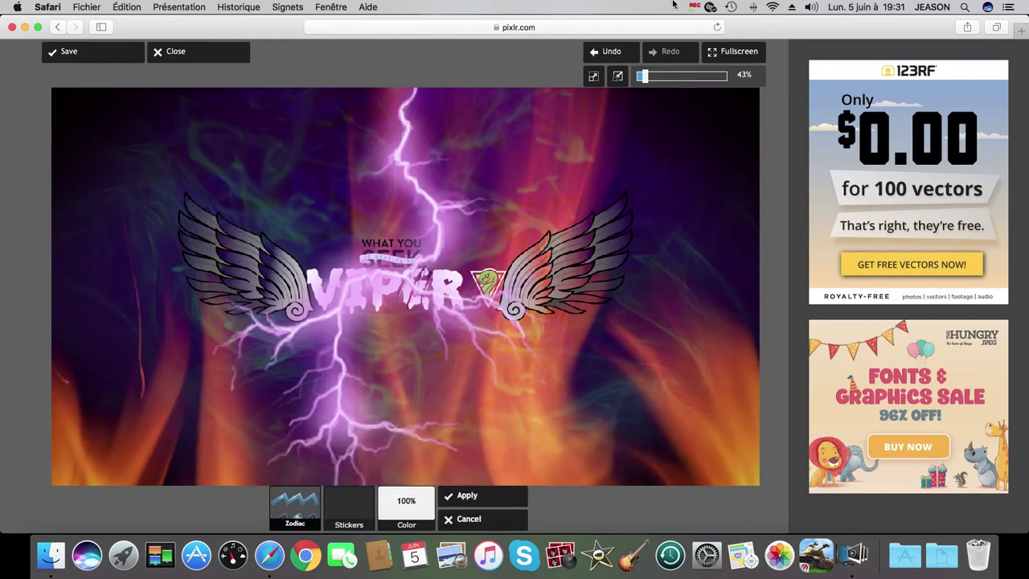
{"action": "left_click", "coordinate": [696, 9]}
{"action": "left_click", "coordinate": [696, 9]}
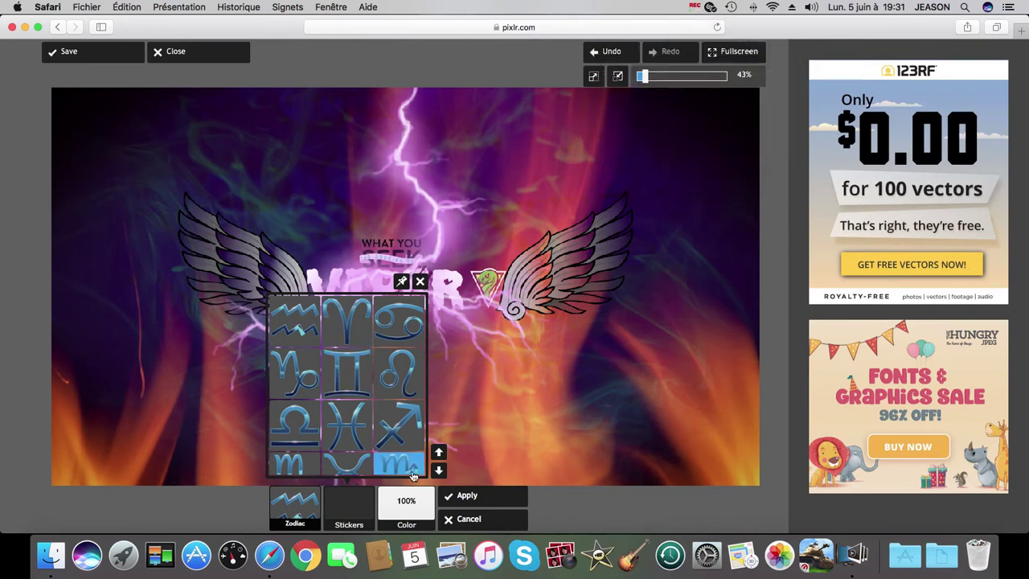
{"action": "left_click", "coordinate": [469, 519]}
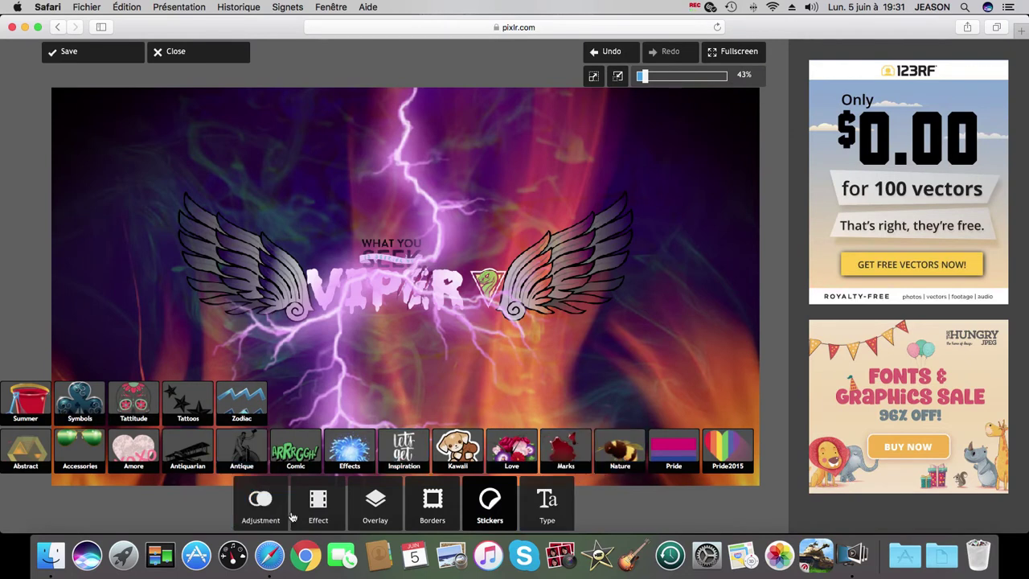
- Try the Earl effect from the Vintage set on the banner and cancel it
{"action": "left_click", "coordinate": [319, 502]}
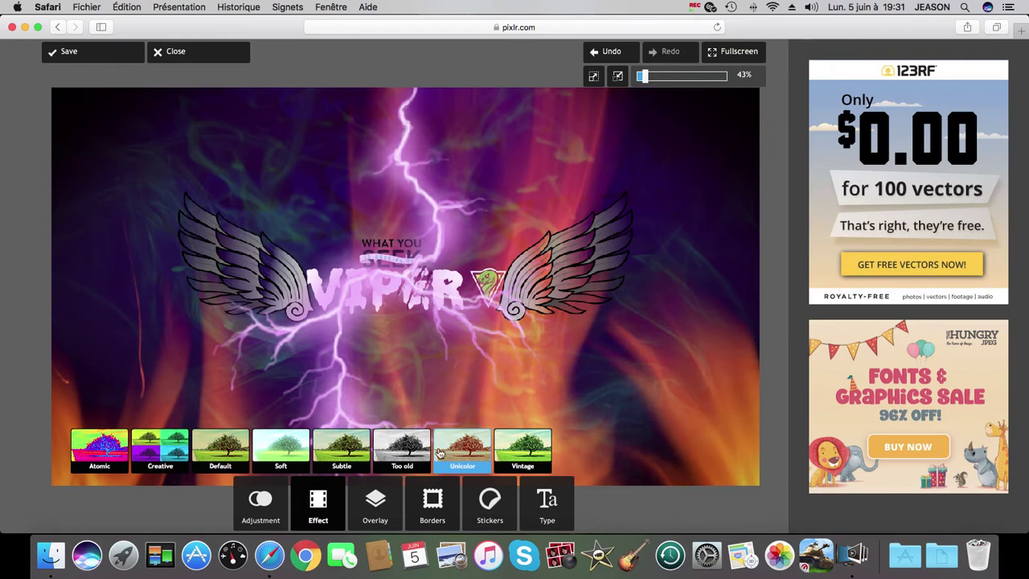
{"action": "left_click", "coordinate": [523, 450]}
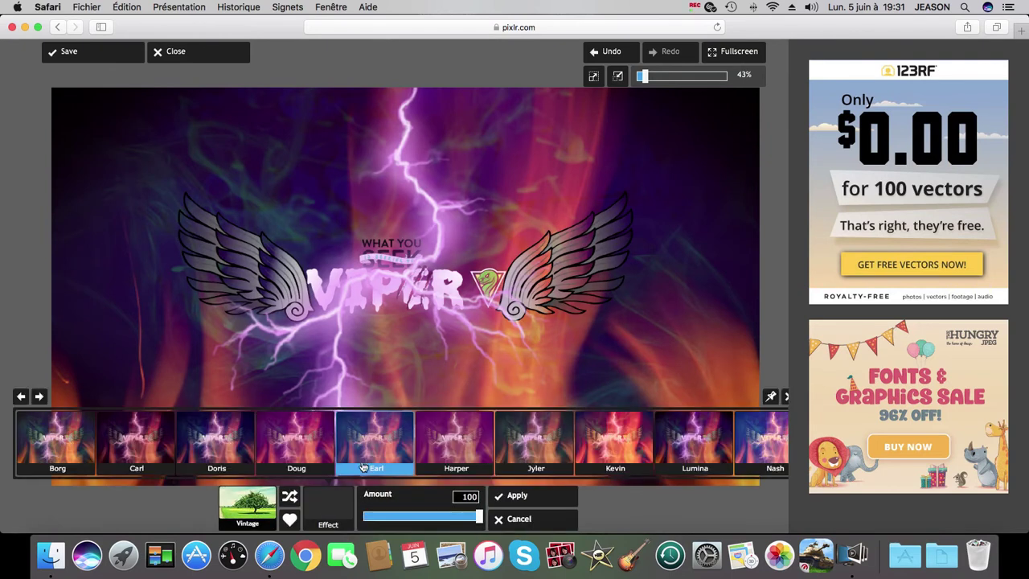
{"action": "left_click", "coordinate": [363, 456]}
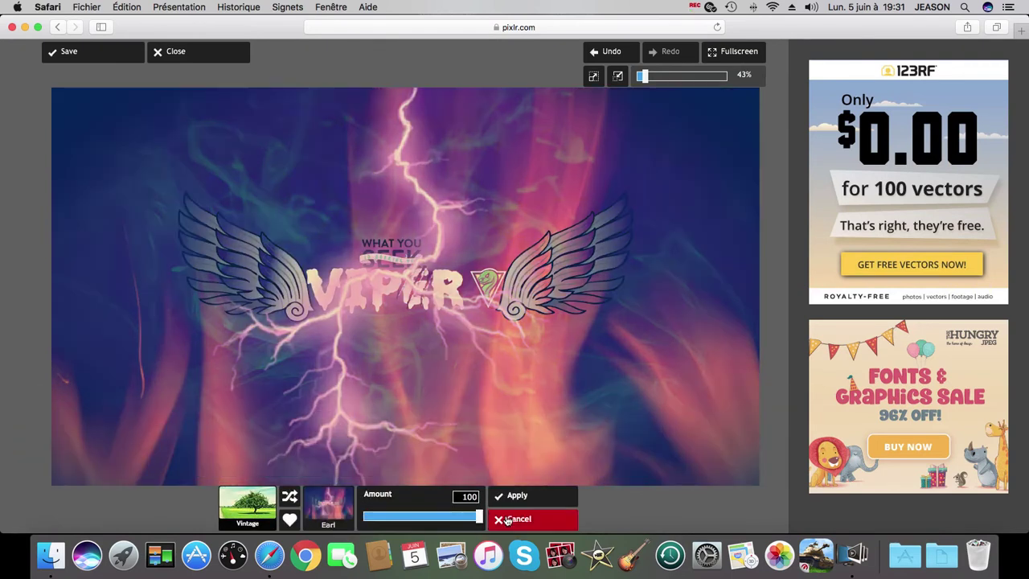
{"action": "left_click", "coordinate": [511, 520]}
- Apply the Satya effect from the Vintage set to the whole banner
{"action": "left_click", "coordinate": [509, 454]}
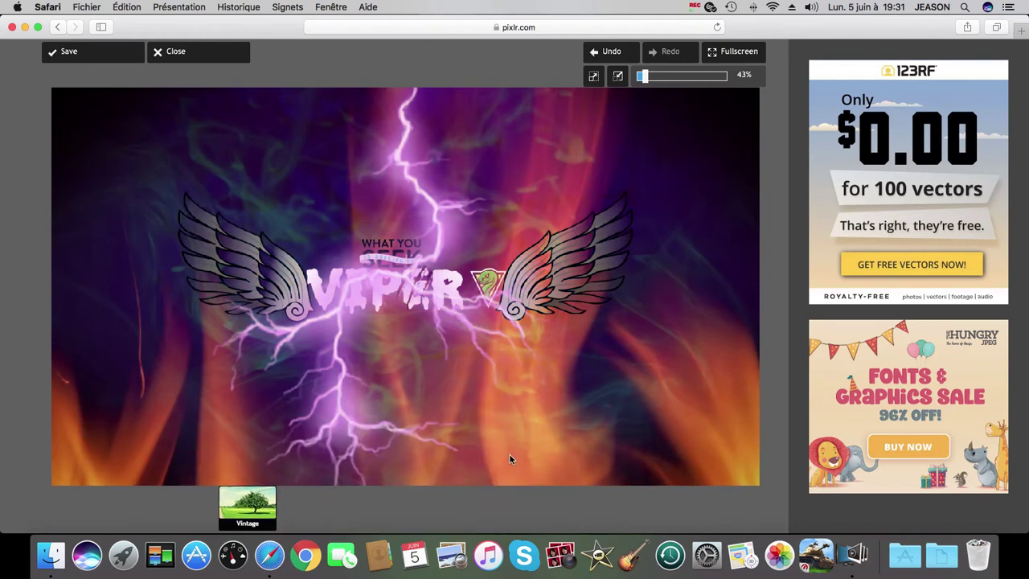
{"action": "scroll", "coordinate": [271, 462], "scroll_direction": "right", "scroll_amount": 3}
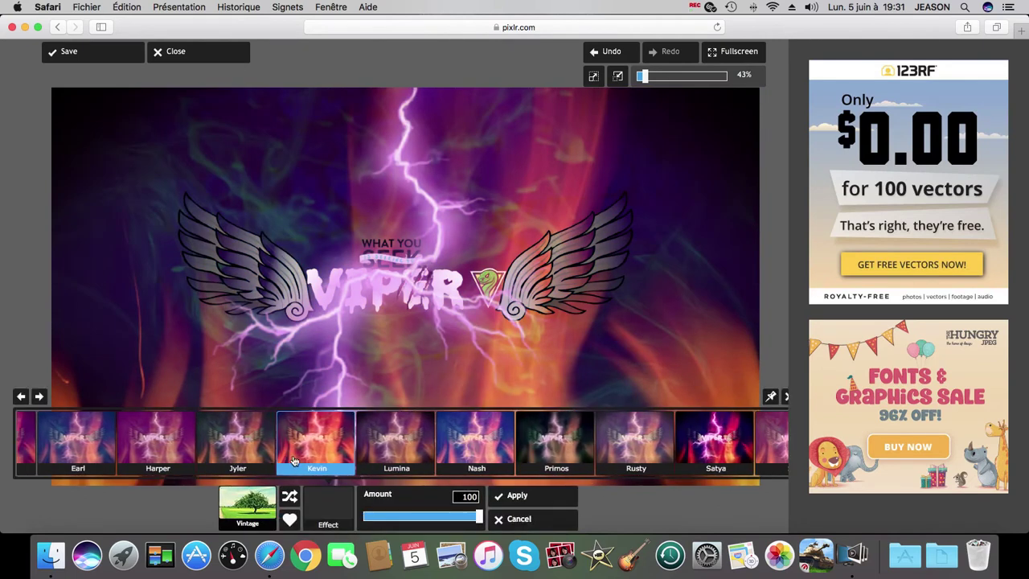
{"action": "left_click", "coordinate": [686, 436]}
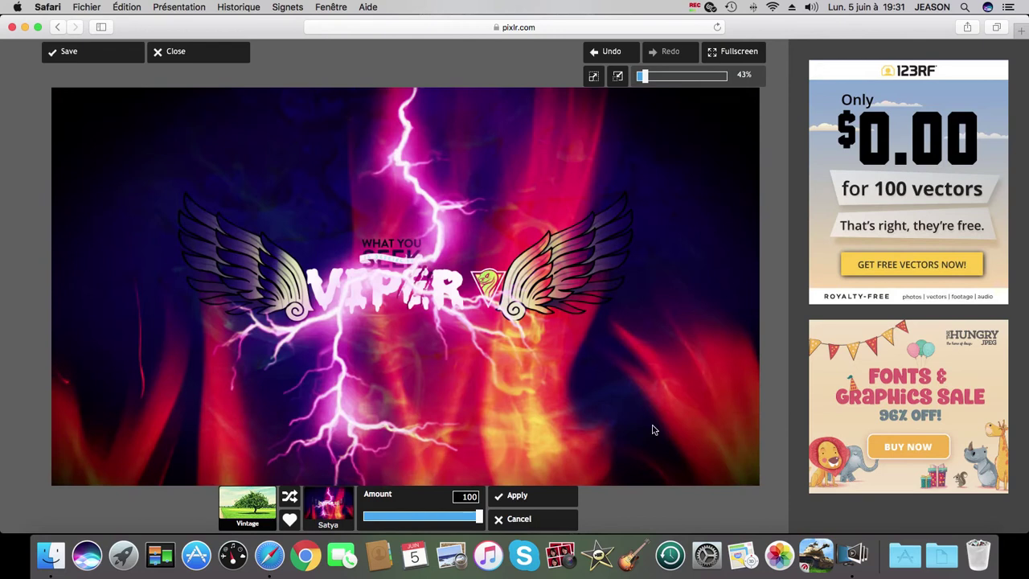
{"action": "left_click", "coordinate": [537, 502]}
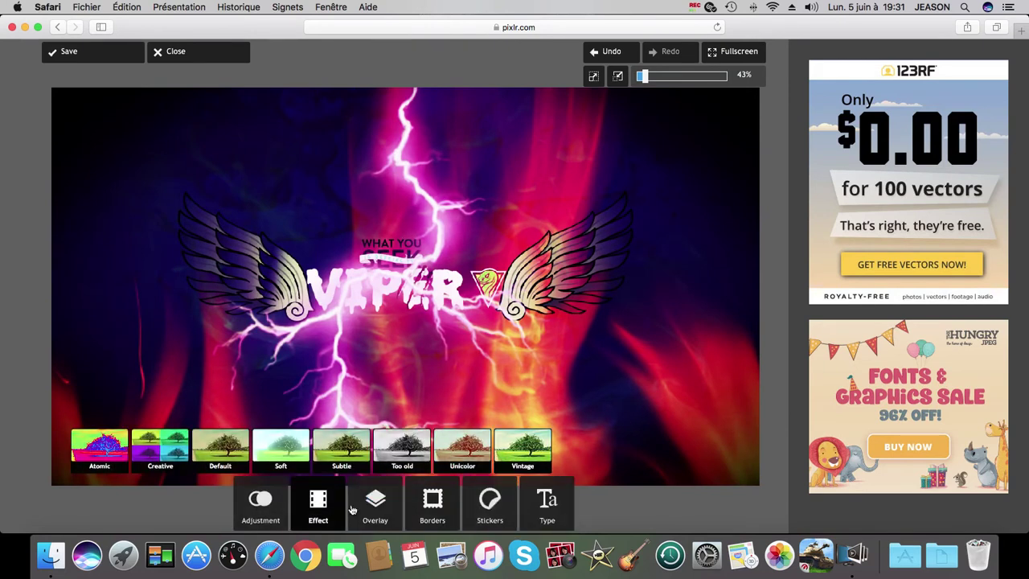
- Try the Broken overlay from the Grunge set on the banner and cancel it
{"action": "left_click", "coordinate": [372, 505]}
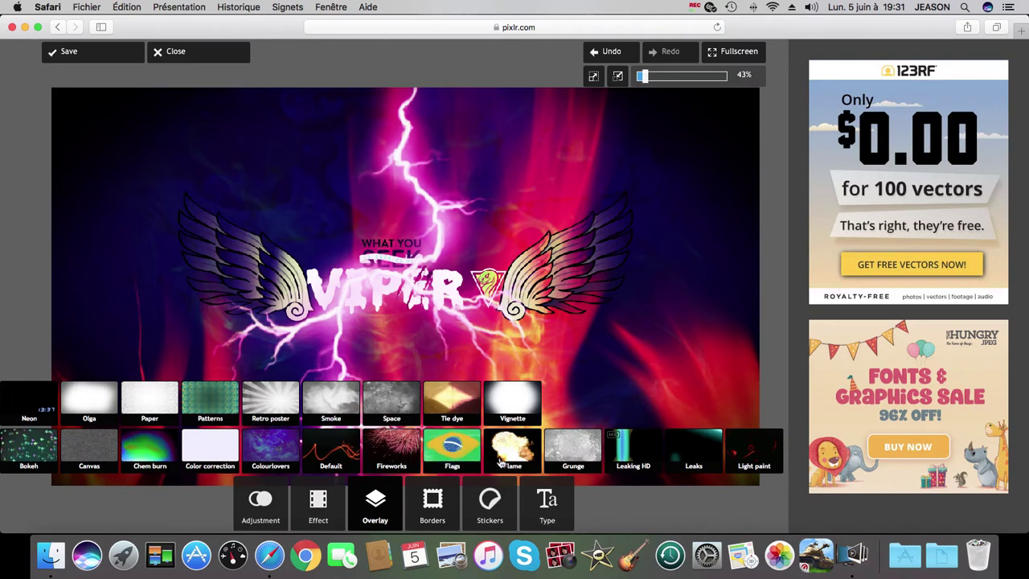
{"action": "left_click", "coordinate": [575, 455]}
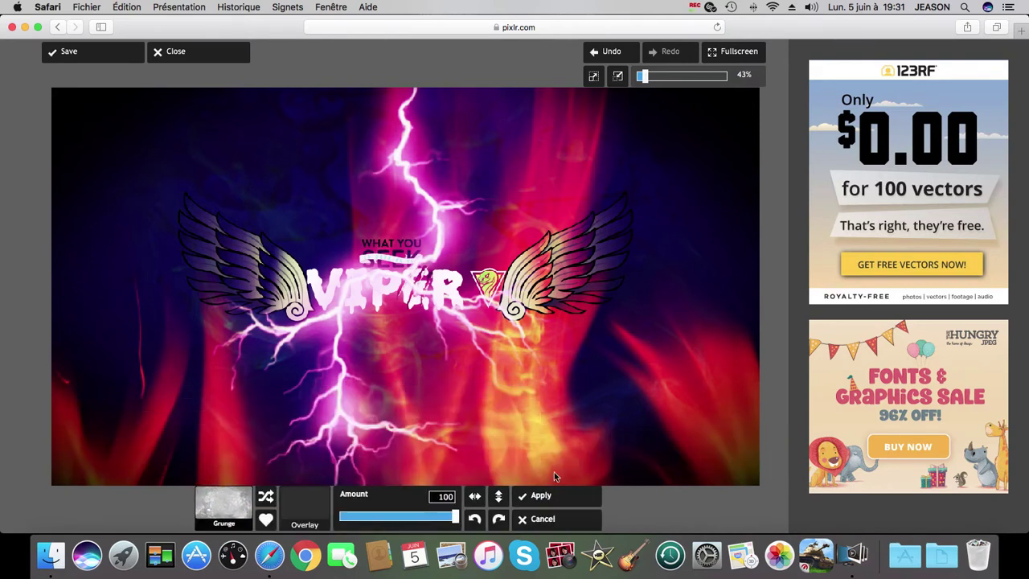
{"action": "left_click", "coordinate": [297, 446]}
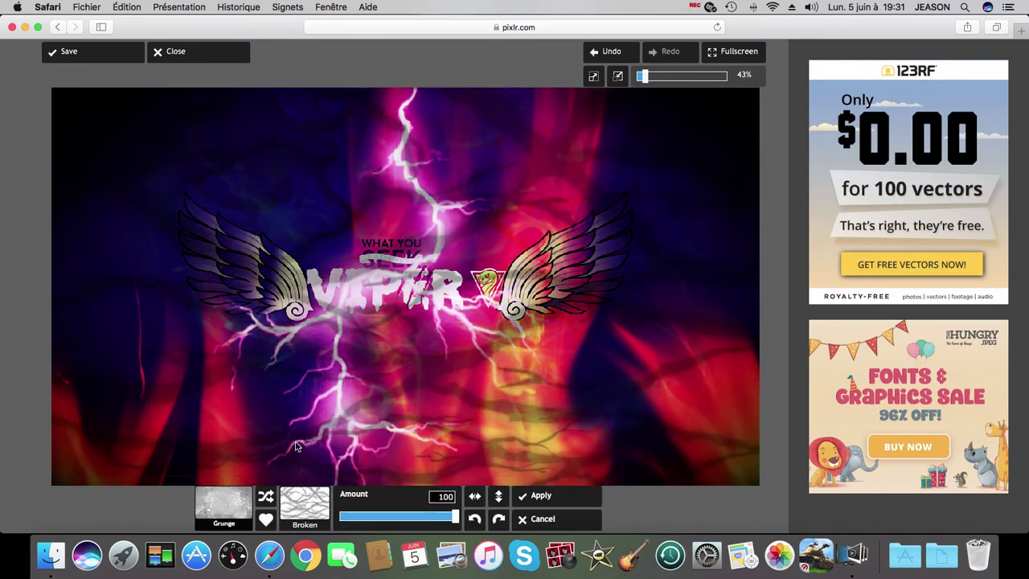
{"action": "left_click", "coordinate": [529, 520]}
- Try the Sparkly overlay from the Grunge set on the banner and cancel it
{"action": "left_click", "coordinate": [550, 454]}
{"action": "left_click", "coordinate": [232, 496]}
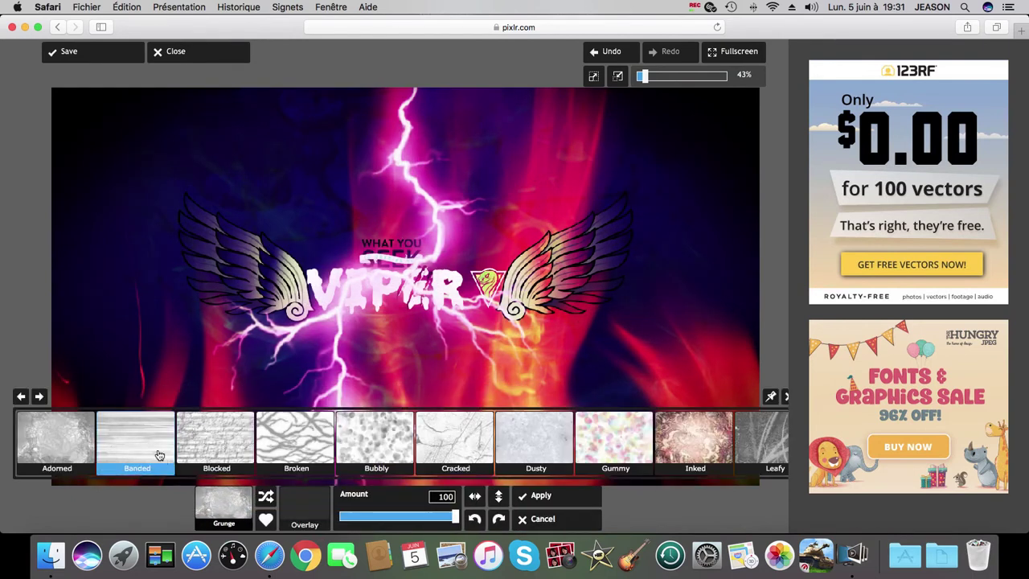
{"action": "left_click_drag", "start_coordinate": [696, 448], "coordinate": [108, 448]}
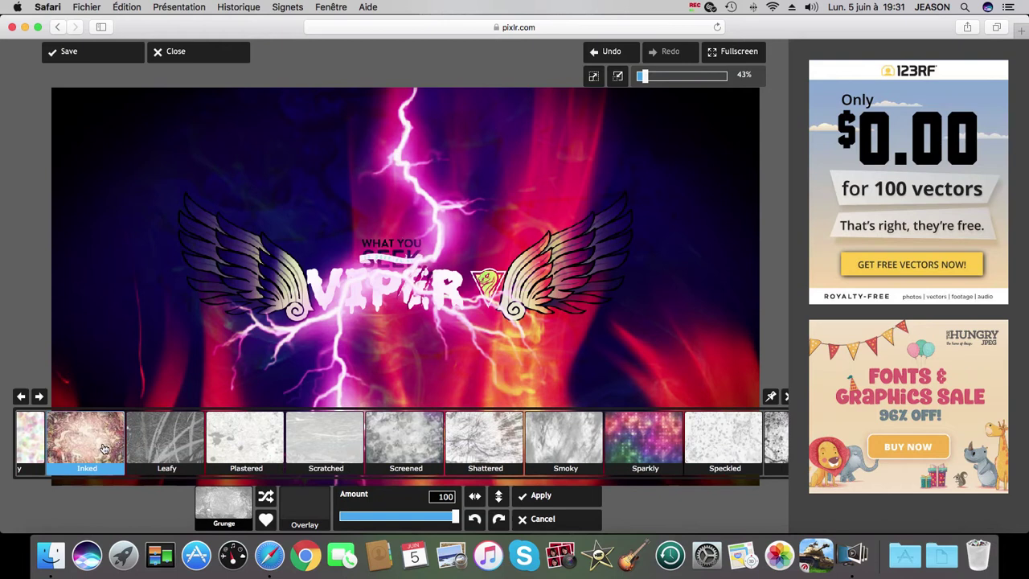
{"action": "left_click", "coordinate": [635, 438]}
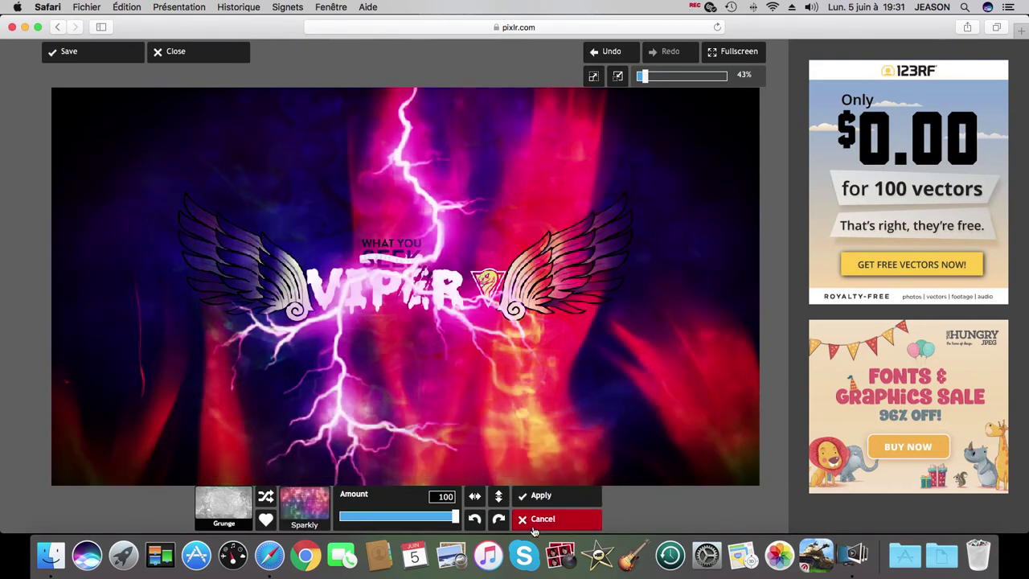
{"action": "left_click", "coordinate": [535, 531]}
- Apply the Splashed overlay from the Grunge set to the whole banner at amount 100
{"action": "left_click", "coordinate": [594, 451]}
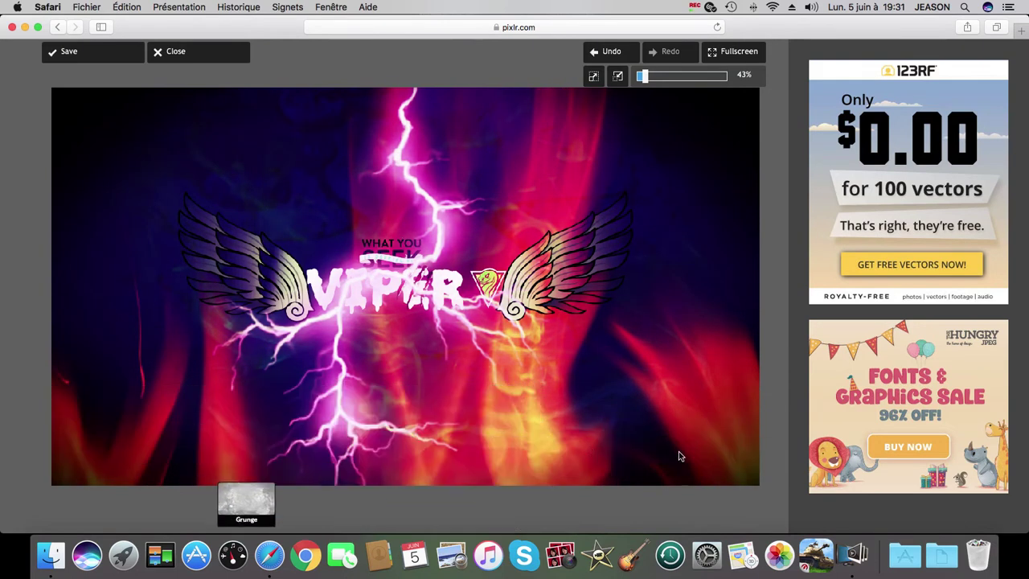
{"action": "left_click_drag", "start_coordinate": [719, 451], "coordinate": [218, 448]}
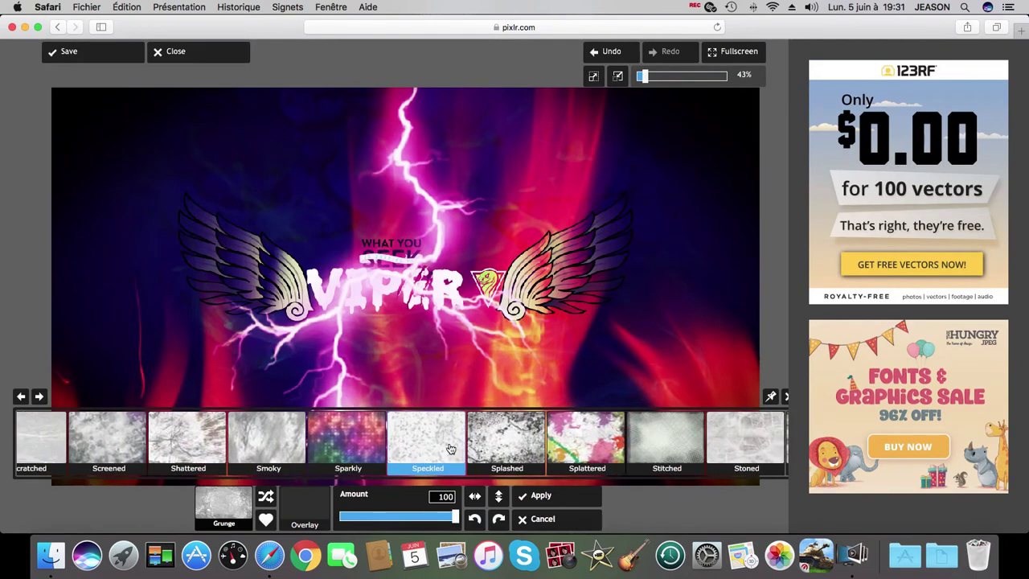
{"action": "left_click_drag", "start_coordinate": [484, 445], "coordinate": [364, 448]}
{"action": "left_click", "coordinate": [347, 439]}
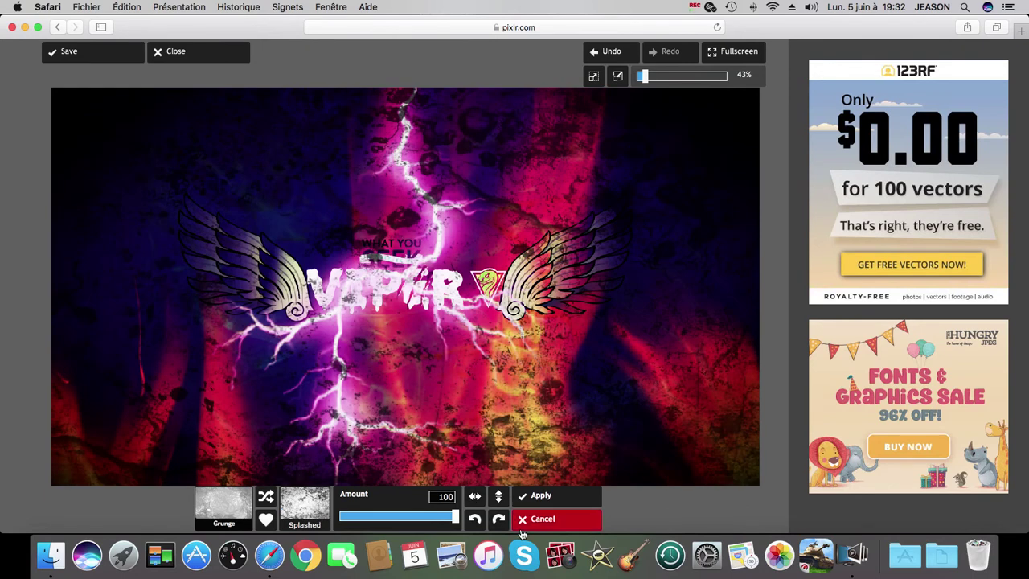
{"action": "left_click", "coordinate": [571, 496]}
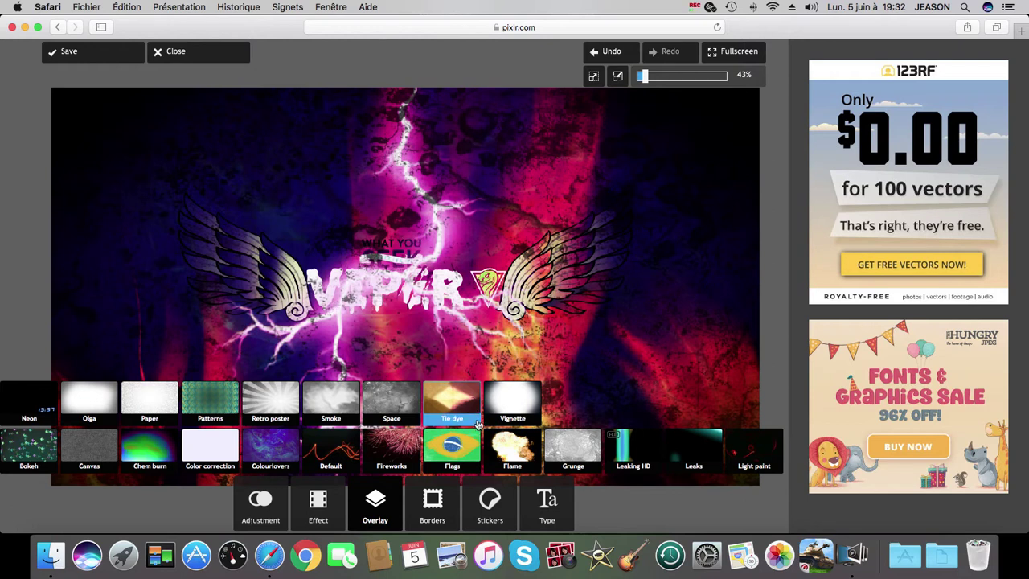
- Try the Road overlay from the Leaking HD set on the banner and cancel it
{"action": "left_click", "coordinate": [613, 460]}
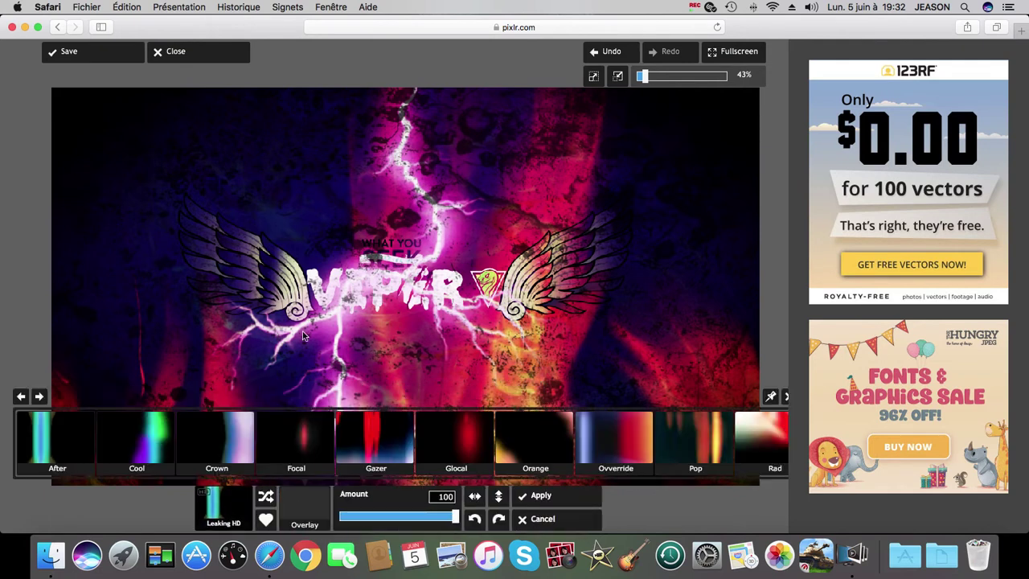
{"action": "scroll", "coordinate": [483, 443], "scroll_direction": "right", "scroll_amount": 5}
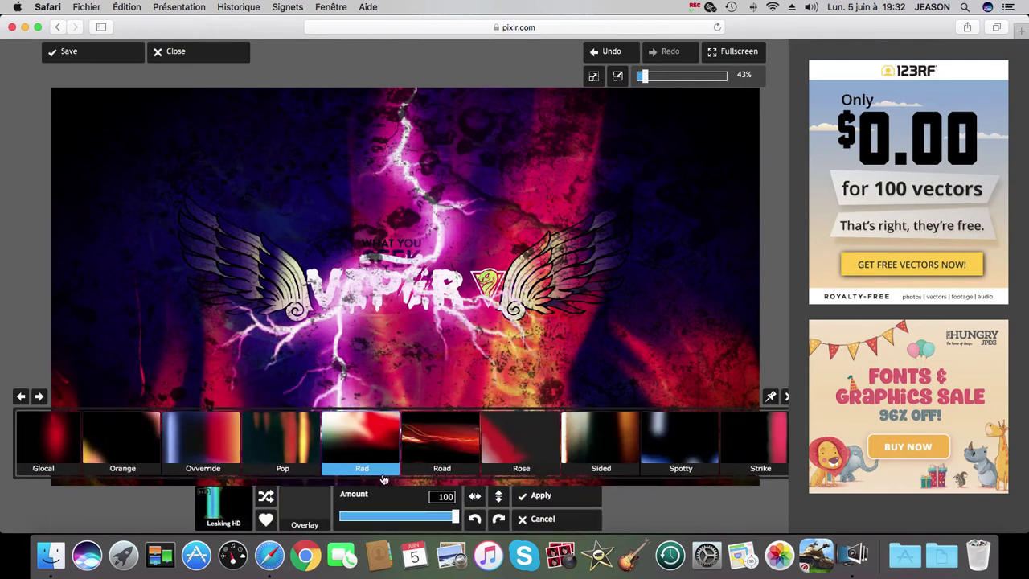
{"action": "left_click", "coordinate": [432, 452]}
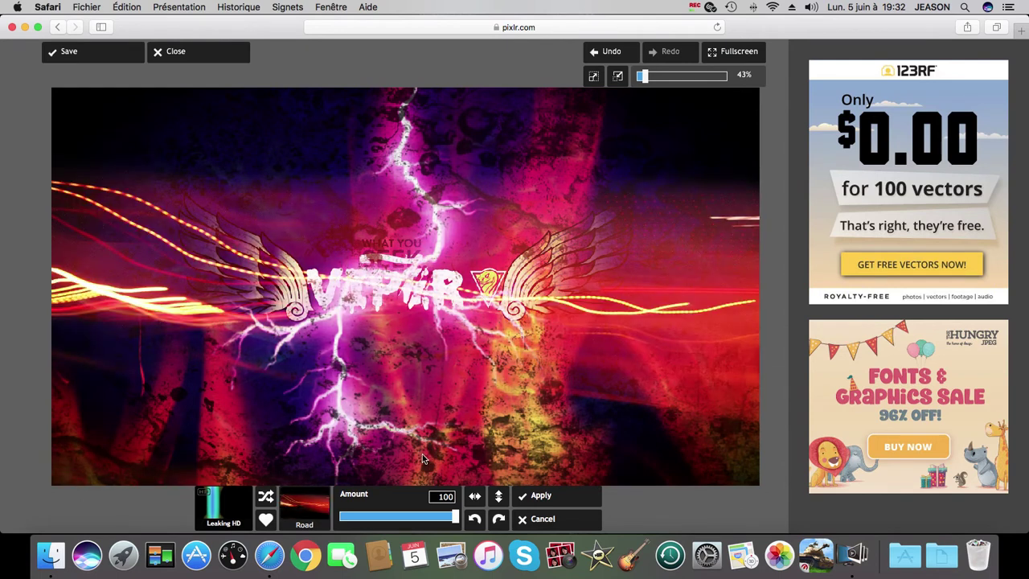
{"action": "left_click", "coordinate": [545, 520]}
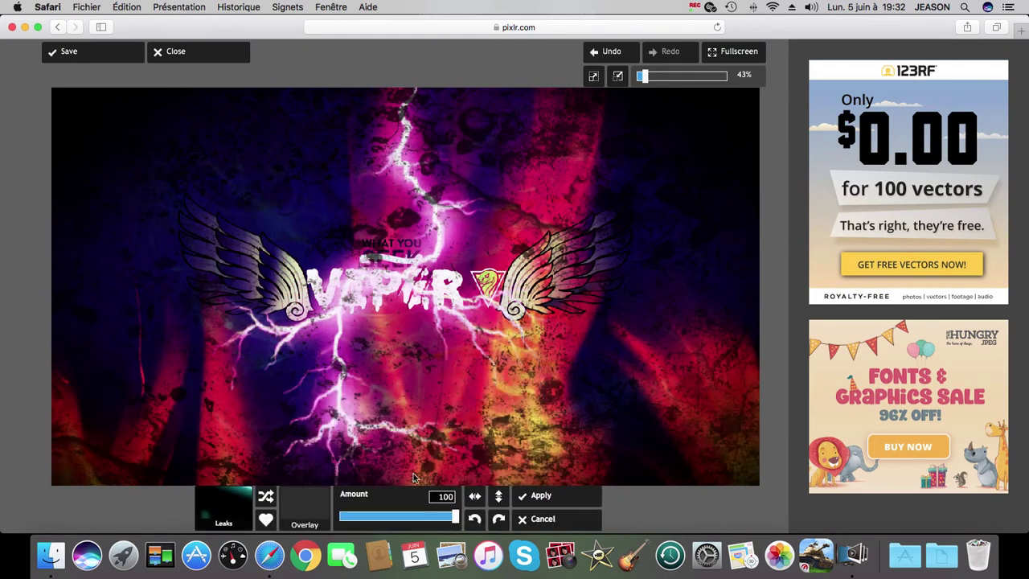
- Browse the overlays of the Leaks set and leave the set without applying one
{"action": "left_click", "coordinate": [305, 512]}
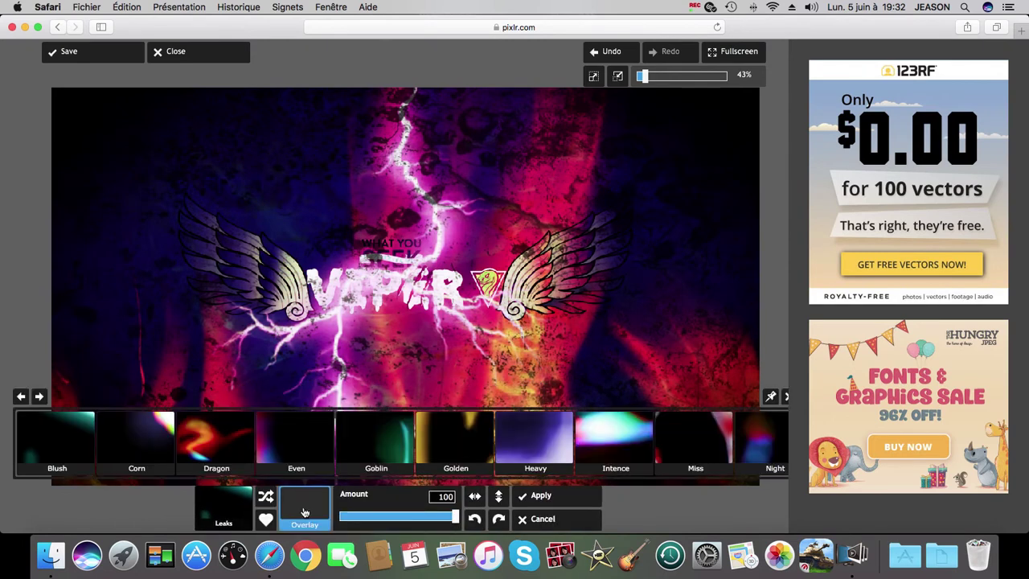
{"action": "left_click", "coordinate": [684, 447]}
{"action": "left_click", "coordinate": [574, 517]}
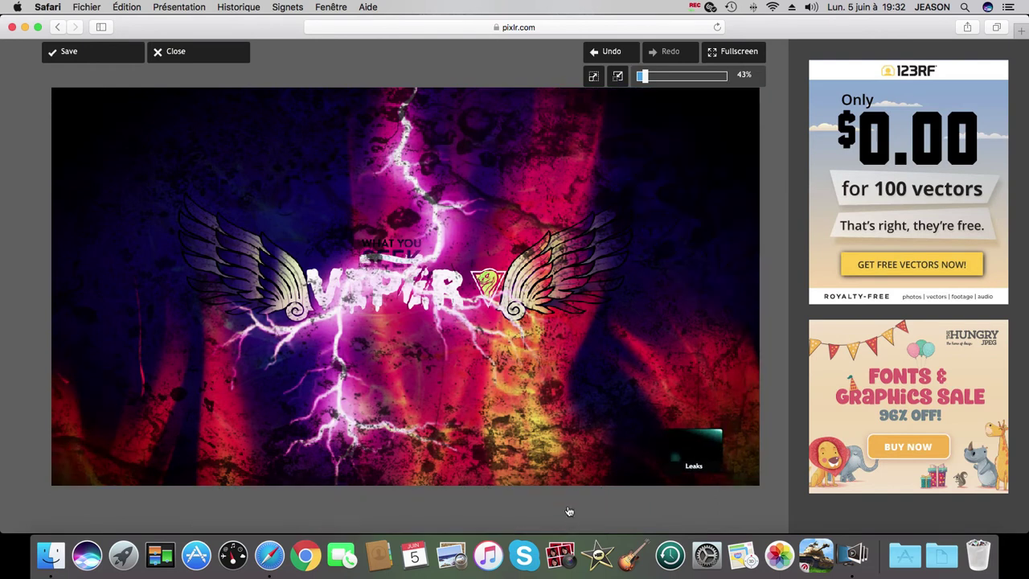
- Crop the banner to 1718 by 898 pixels around the wings, the VIPER text and the snake logo
{"action": "left_click", "coordinate": [269, 504]}
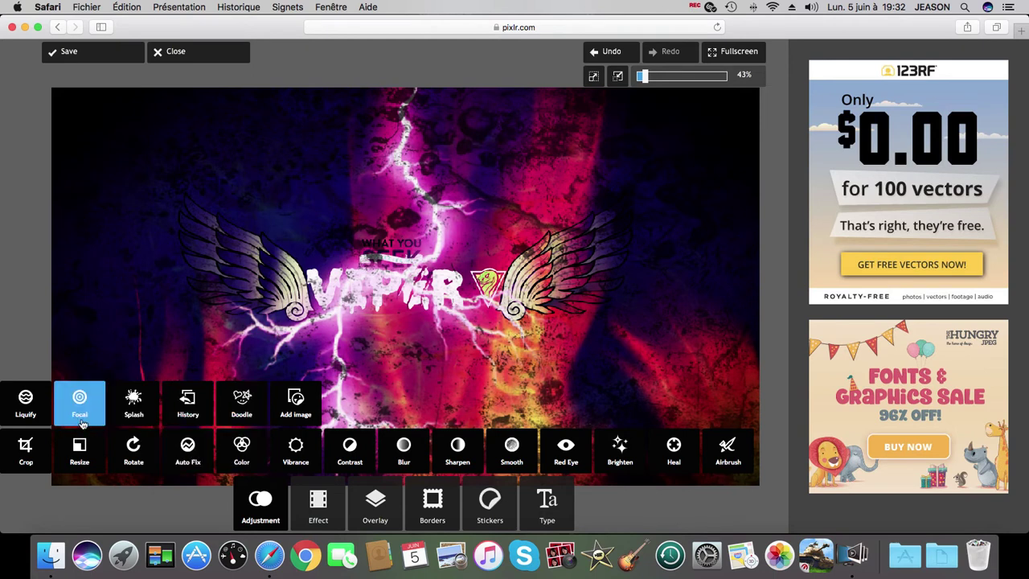
{"action": "left_click", "coordinate": [28, 449]}
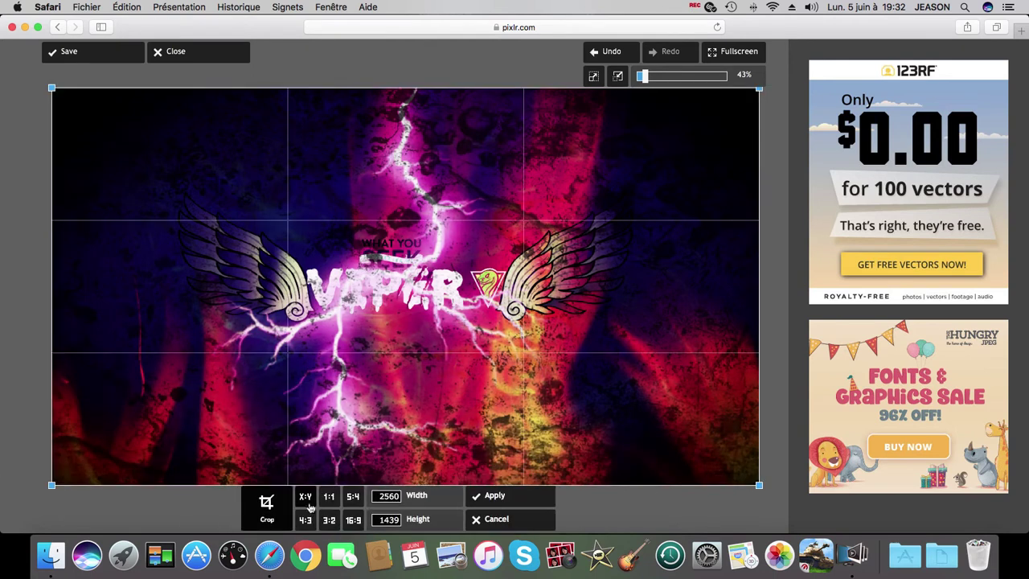
{"action": "left_click_drag", "start_coordinate": [50, 488], "coordinate": [169, 367]}
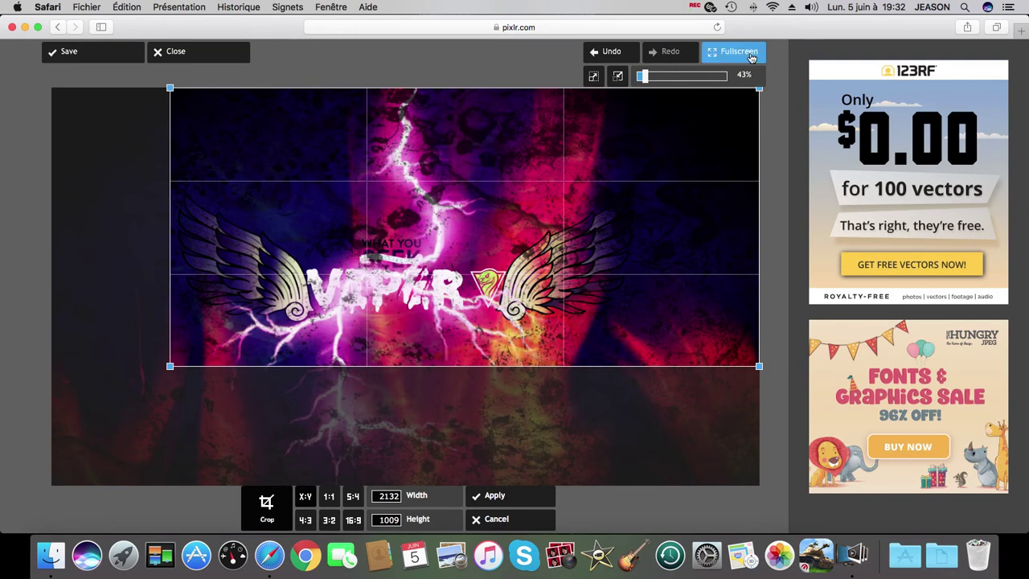
{"action": "left_click_drag", "start_coordinate": [760, 91], "coordinate": [645, 120]}
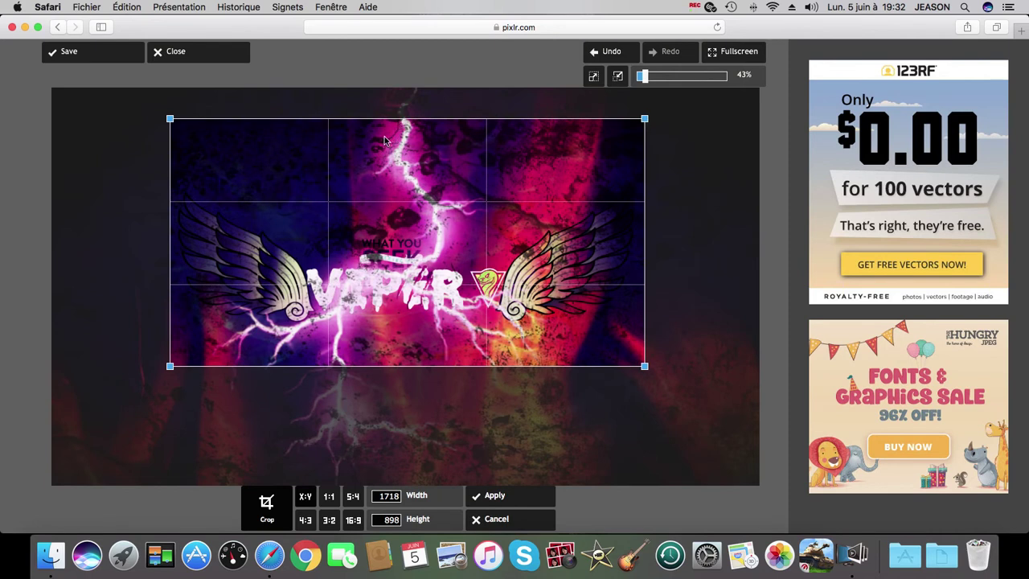
{"action": "left_click_drag", "start_coordinate": [391, 259], "coordinate": [393, 297]}
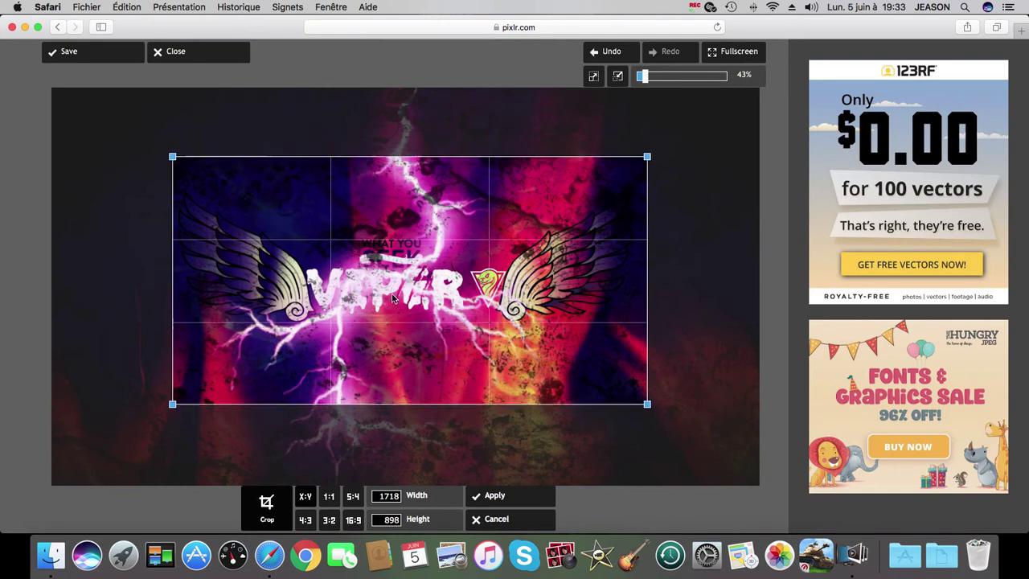
{"action": "left_click", "coordinate": [498, 498]}
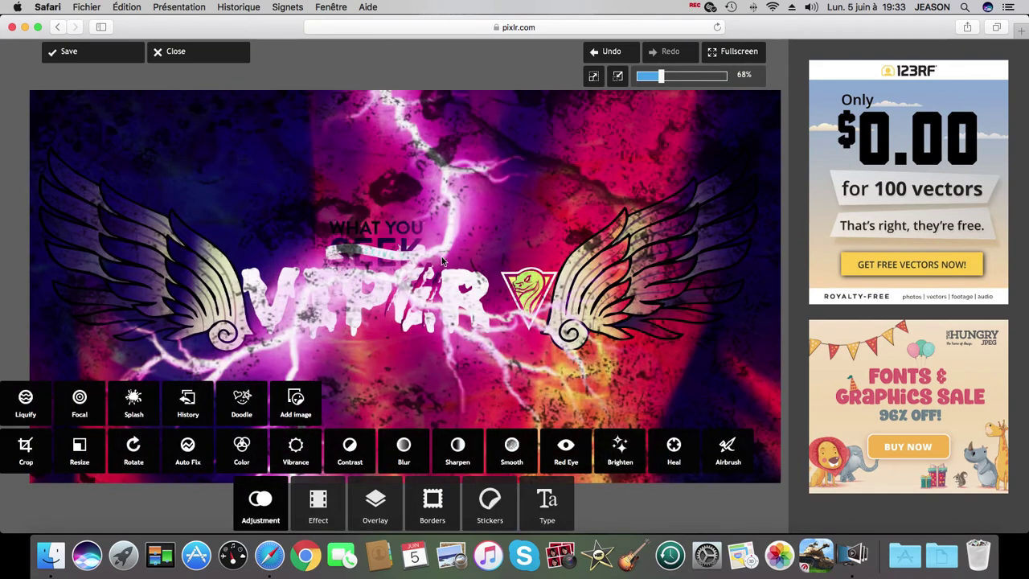
- Try the Smooth adjustment on the banner at amounts up to 15 and cancel it
{"action": "left_click", "coordinate": [511, 449]}
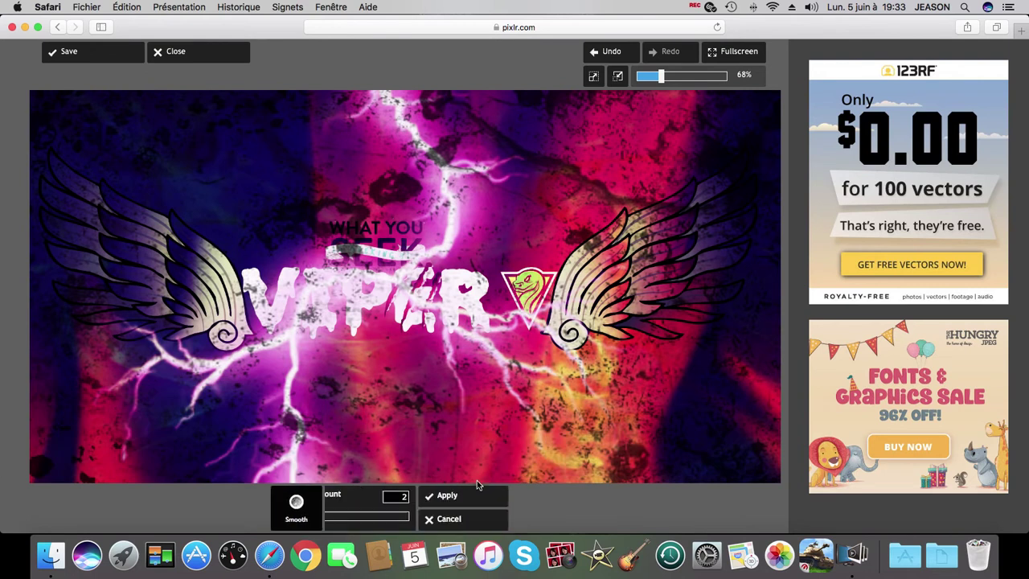
{"action": "left_click_drag", "start_coordinate": [341, 522], "coordinate": [462, 521]}
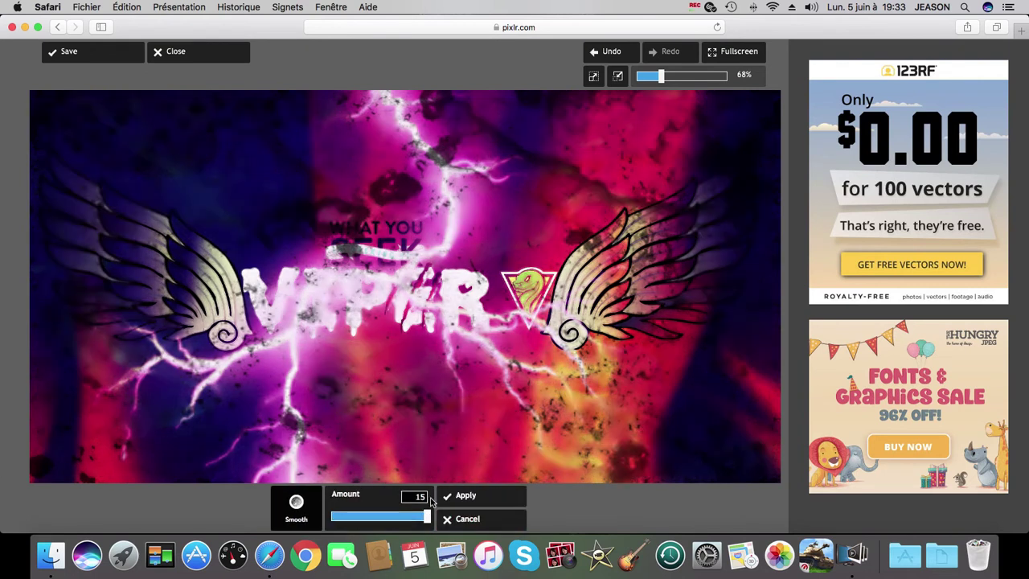
{"action": "mouse_move", "coordinate": [426, 517]}
{"action": "left_mouse_down"}
{"action": "mouse_move", "coordinate": [289, 521]}
{"action": "mouse_move", "coordinate": [433, 521]}
{"action": "left_mouse_up"}
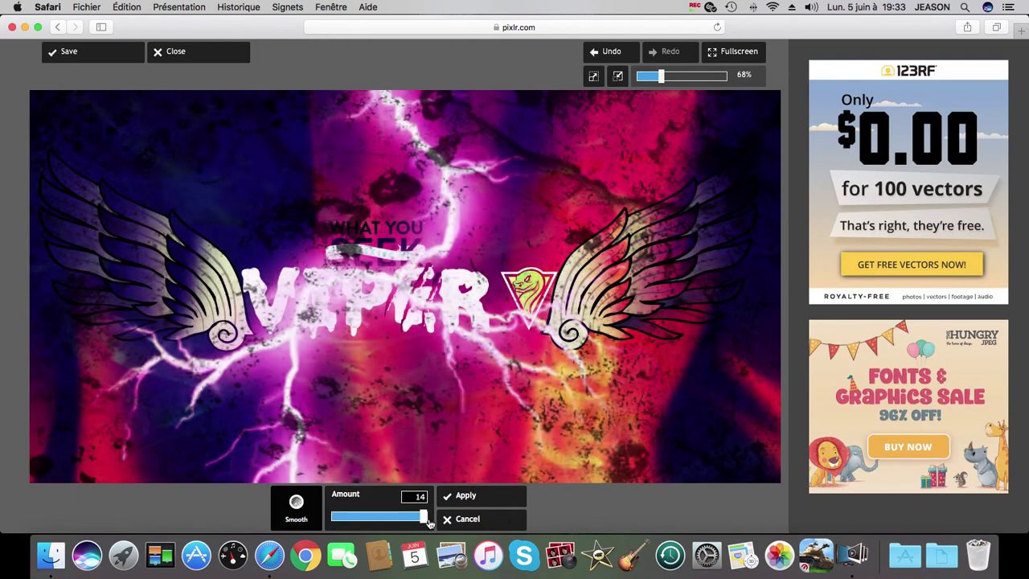
{"action": "left_click", "coordinate": [501, 516]}
- Open the Red Eye and Brighten adjustments and cancel both without changing the banner
{"action": "left_click", "coordinate": [569, 466]}
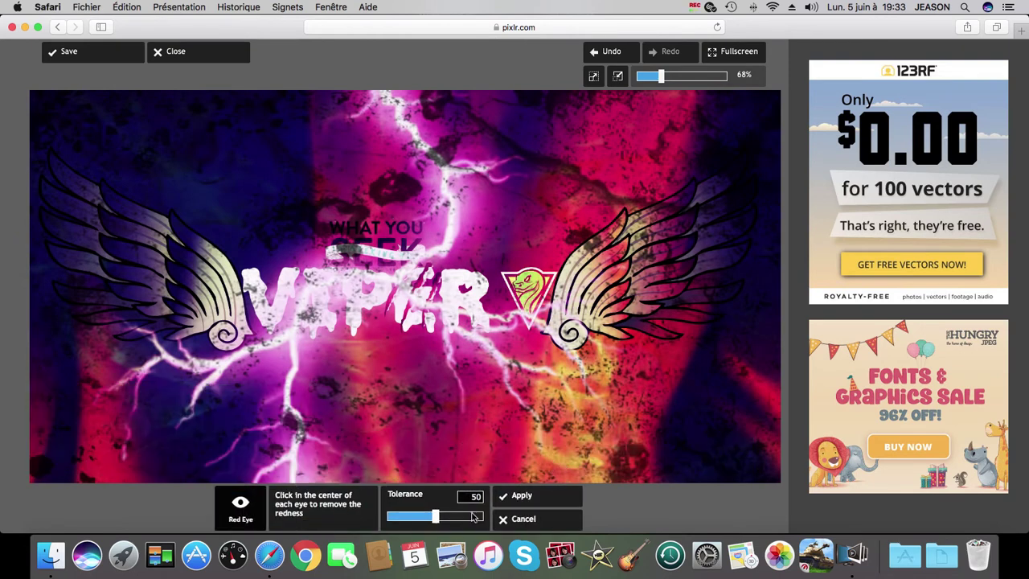
{"action": "left_click", "coordinate": [514, 518]}
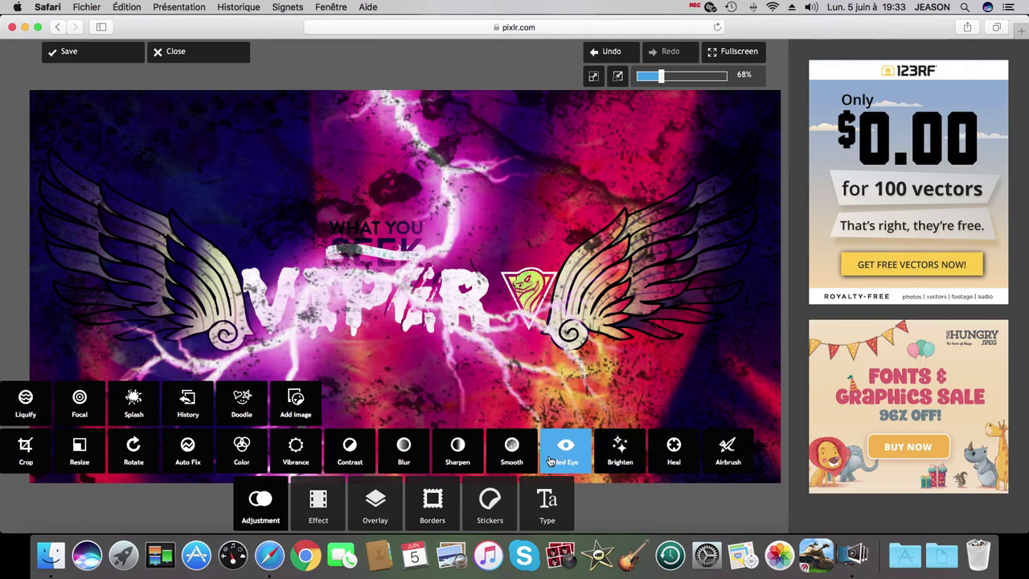
{"action": "left_click", "coordinate": [619, 452]}
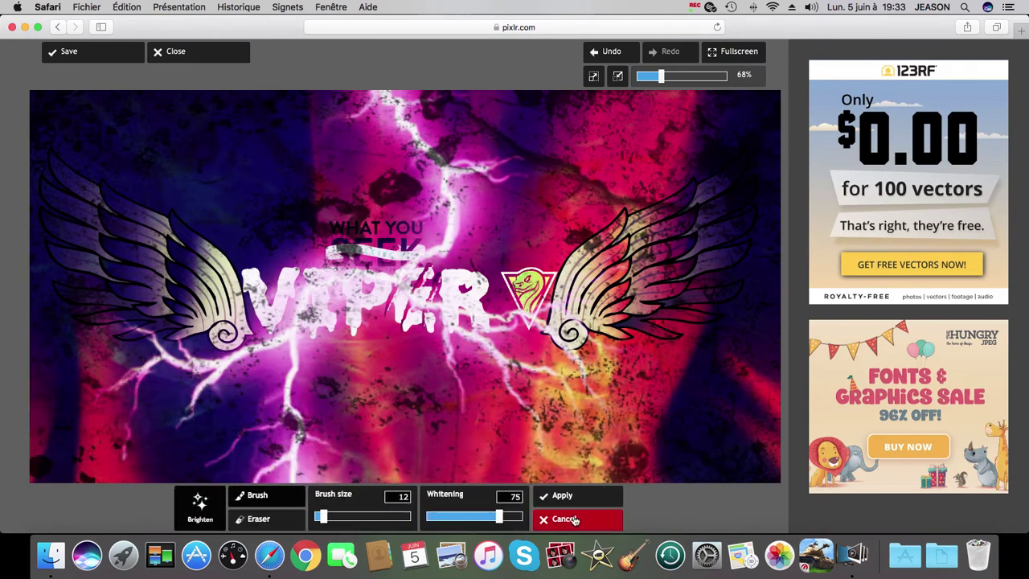
{"action": "left_click", "coordinate": [576, 521]}
- Try airbrushing the VIPER text with brush size 100 and intensity 100
{"action": "left_click", "coordinate": [706, 455]}
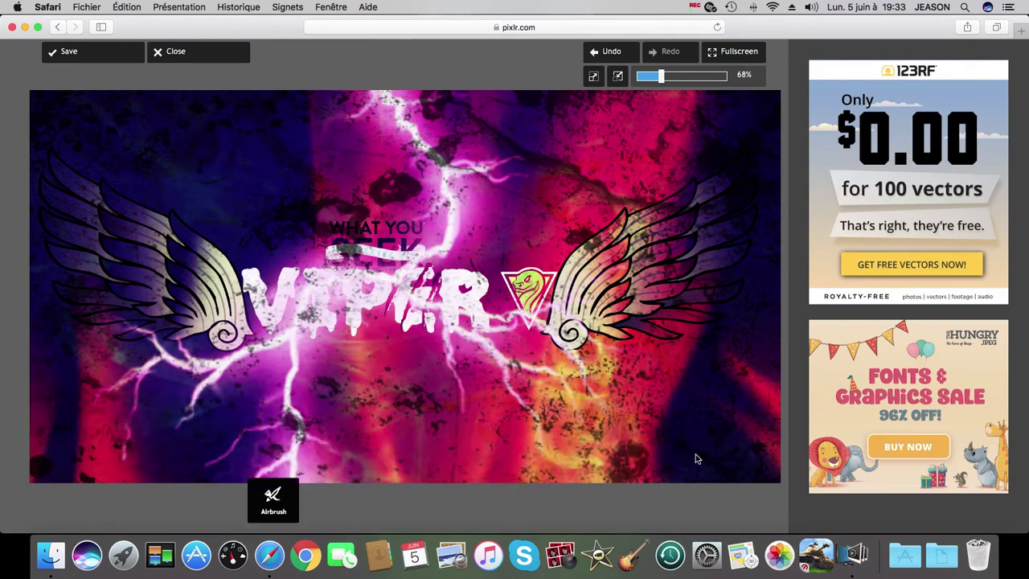
{"action": "left_click_drag", "start_coordinate": [347, 517], "coordinate": [410, 517]}
{"action": "left_click_drag", "start_coordinate": [498, 517], "coordinate": [524, 517]}
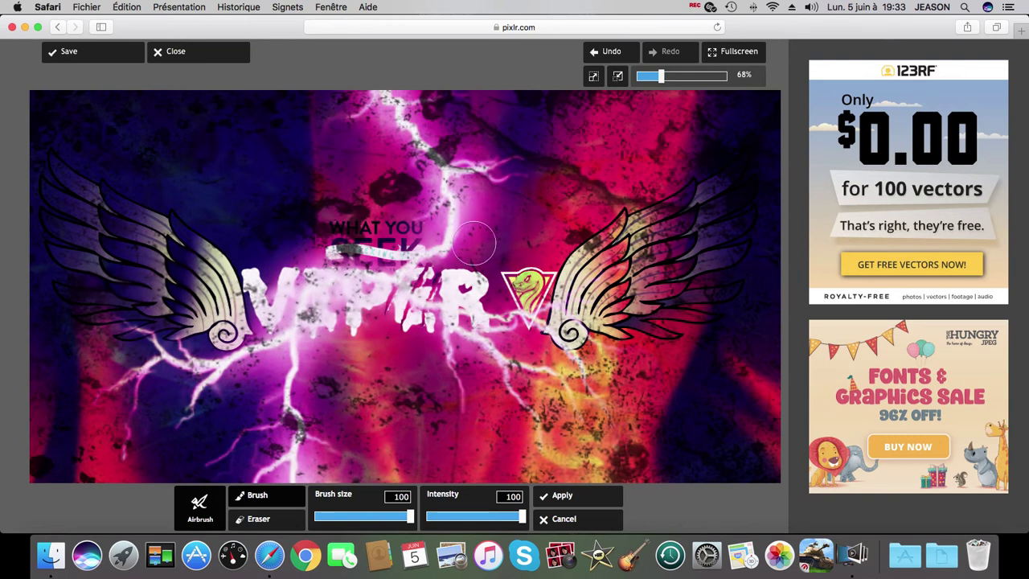
{"action": "left_click", "coordinate": [573, 496]}
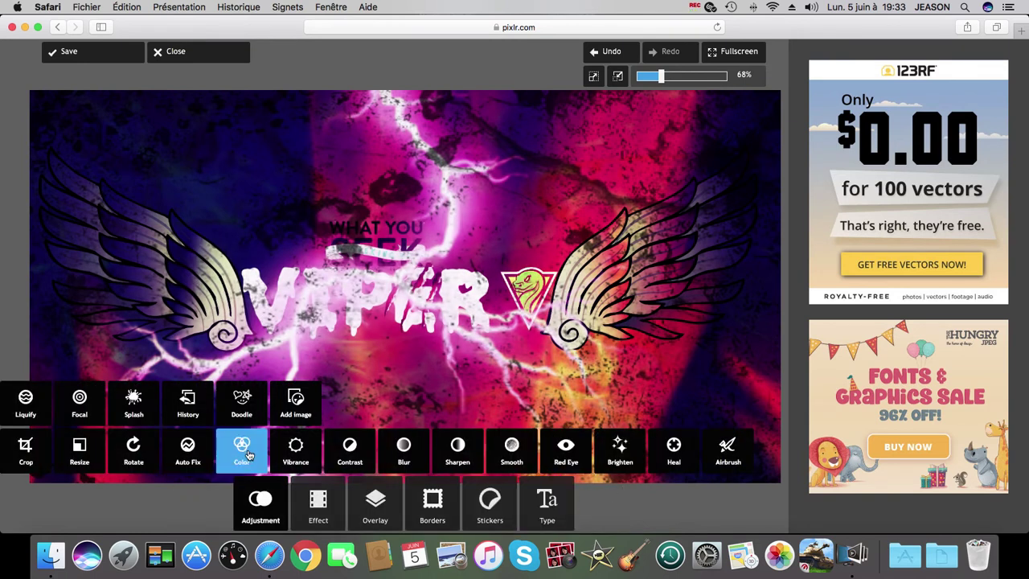
- Try the Vibrance adjustment at its maximum amount on the banner and cancel it
{"action": "left_click", "coordinate": [295, 450]}
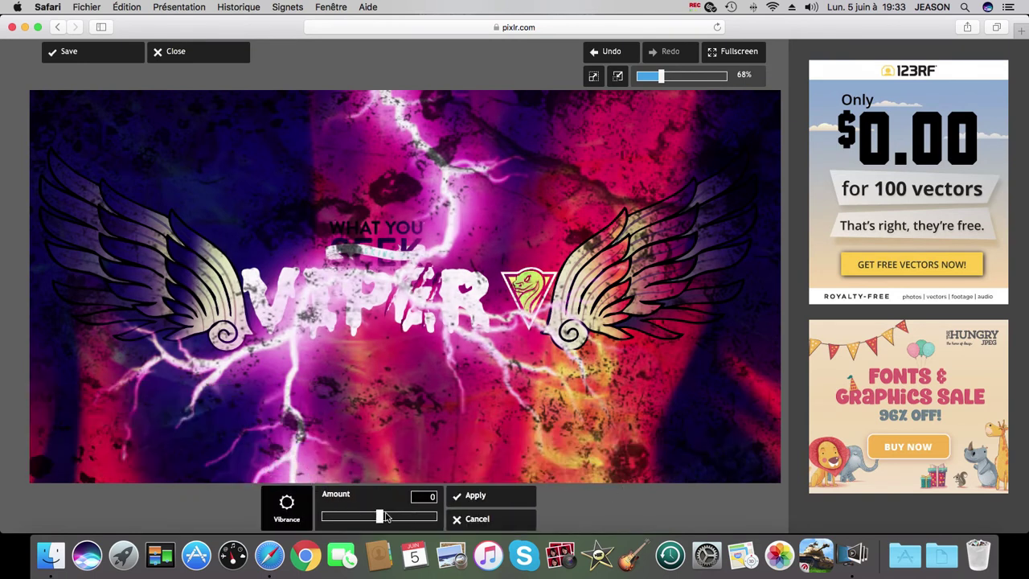
{"action": "left_click_drag", "start_coordinate": [390, 518], "coordinate": [436, 515]}
{"action": "left_click", "coordinate": [459, 519]}
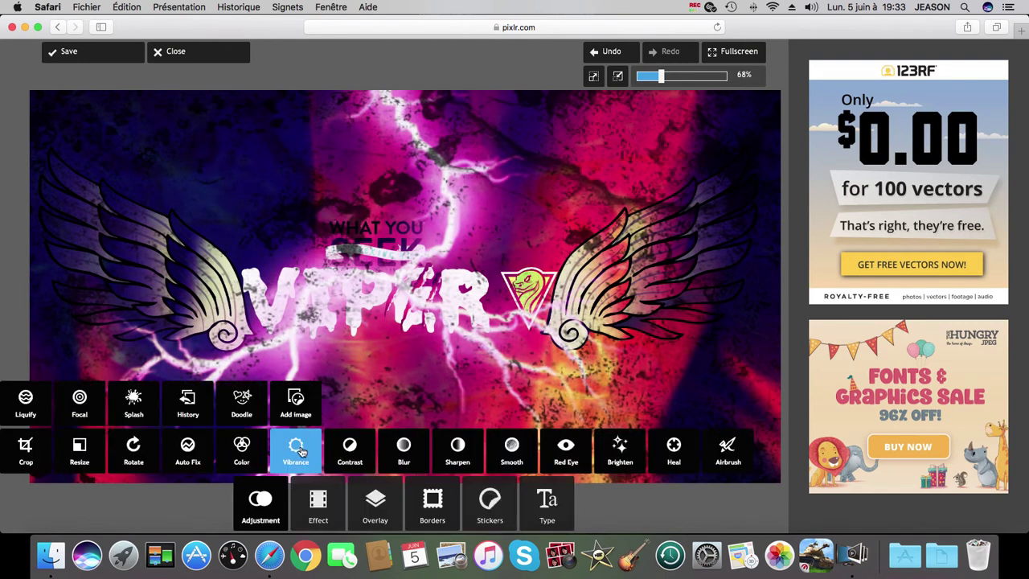
- Shift the hue of the whole banner with the Color adjustment so the purple and red turn green and blue
{"action": "left_click", "coordinate": [242, 450]}
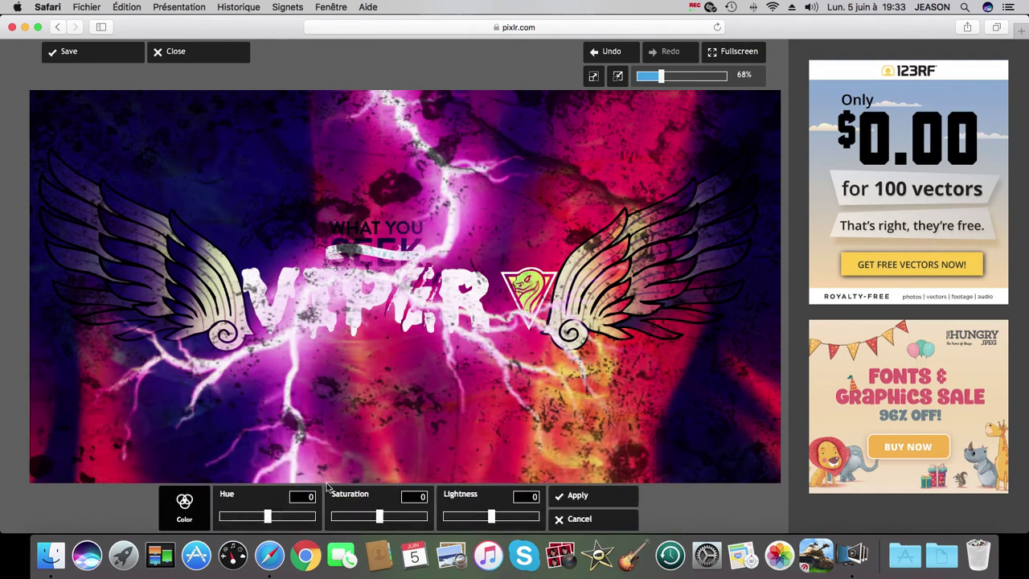
{"action": "left_click_drag", "start_coordinate": [267, 518], "coordinate": [500, 519]}
{"action": "left_click", "coordinate": [591, 495]}
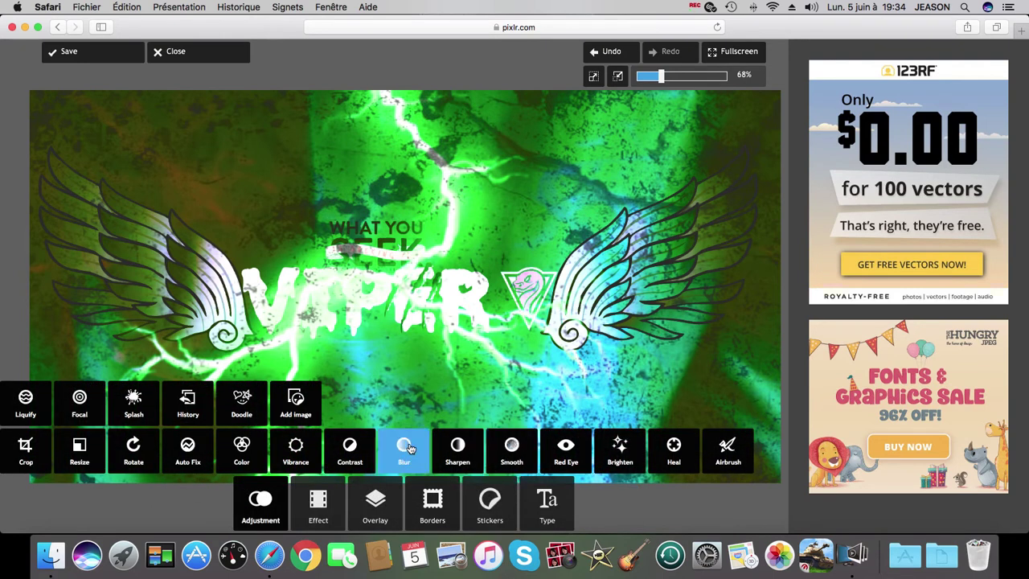
- Try Liquify in Enlarge mode on the banner with brush size 750
{"action": "left_click", "coordinate": [28, 400]}
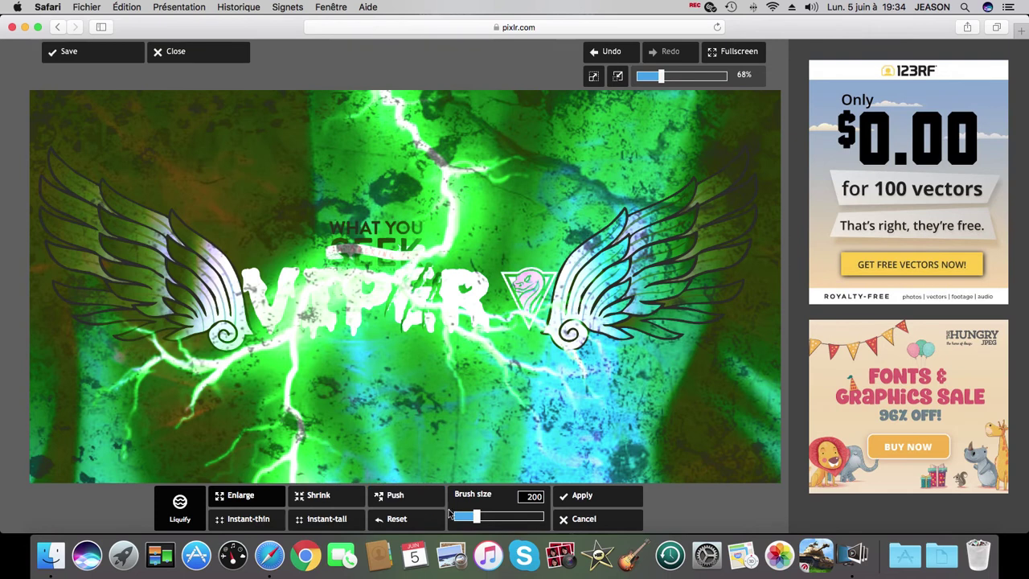
{"action": "left_click_drag", "start_coordinate": [477, 519], "coordinate": [545, 517]}
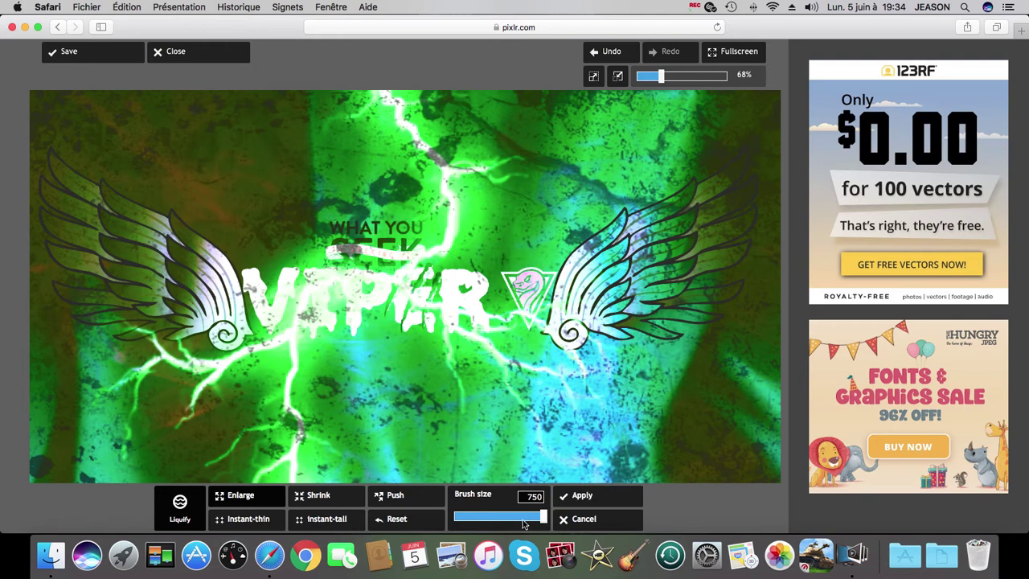
{"action": "left_click", "coordinate": [581, 496]}
{"action": "left_click", "coordinate": [709, 6]}
{"action": "left_click", "coordinate": [592, 167]}
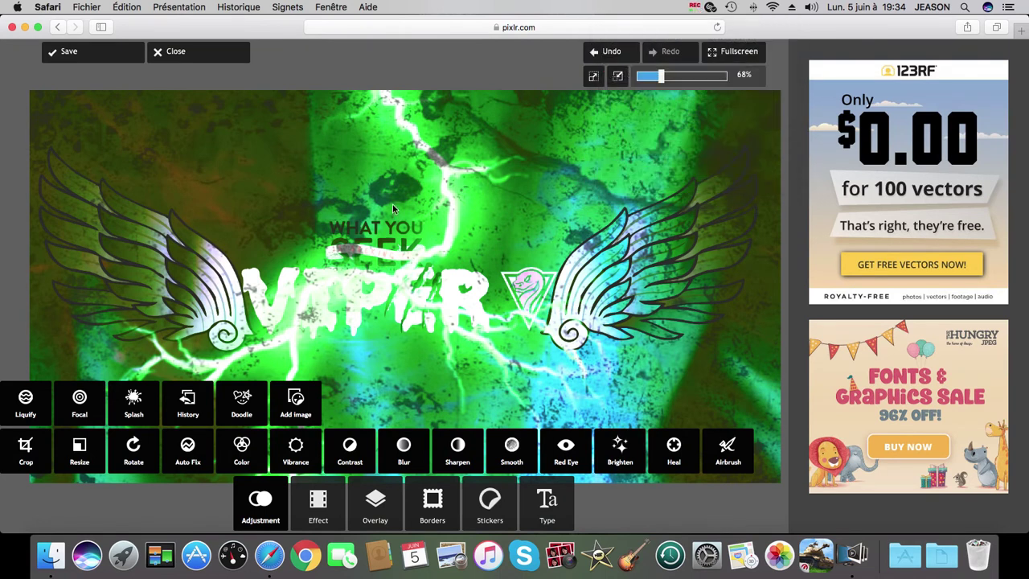
{"action": "left_click", "coordinate": [701, 7]}
{"action": "left_click", "coordinate": [709, 6]}
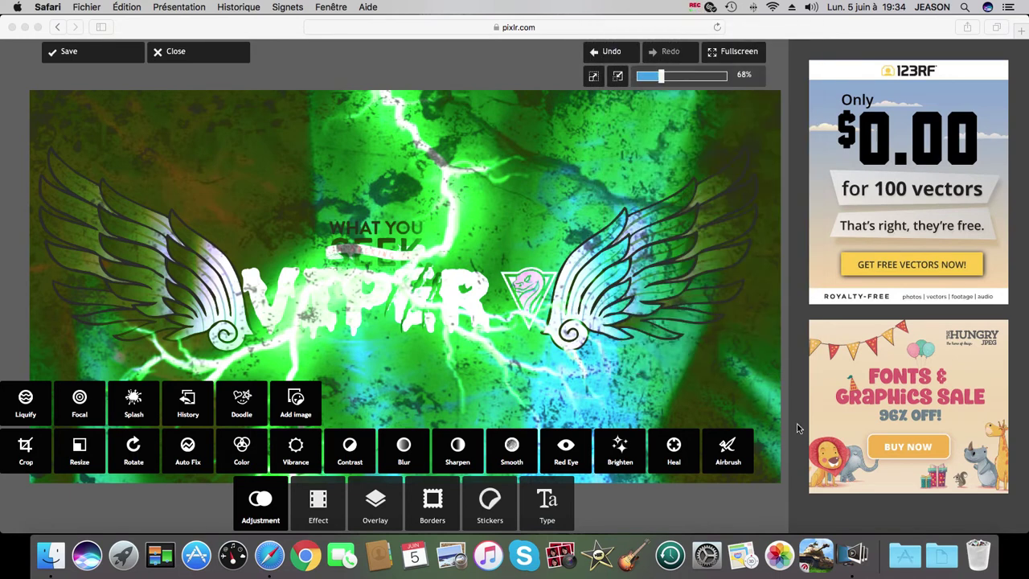
{"action": "left_click", "coordinate": [722, 492]}
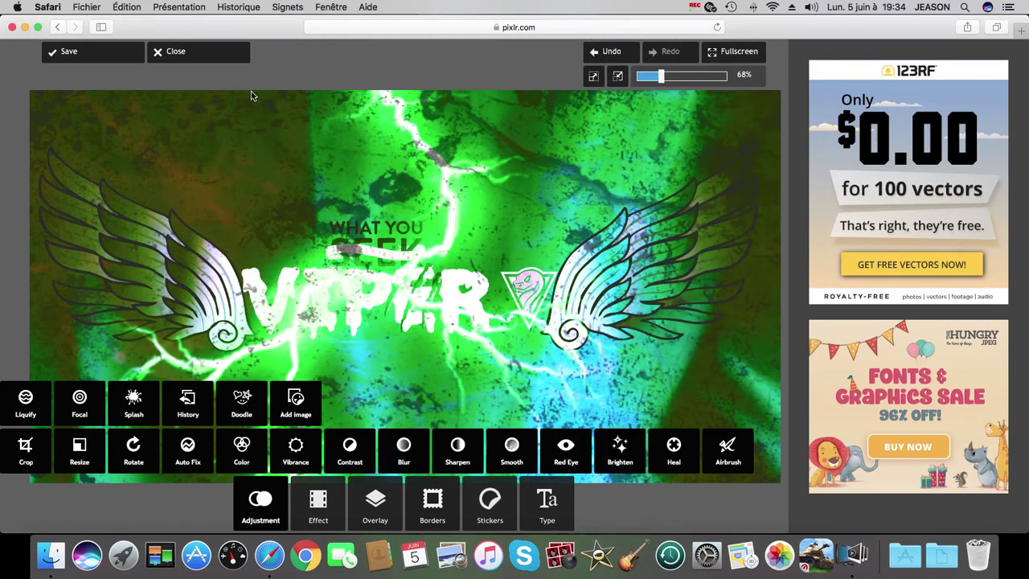
- Export the finished banner under the name TESTE VIDÉO with the image quality set to 100
{"action": "left_click", "coordinate": [87, 50]}
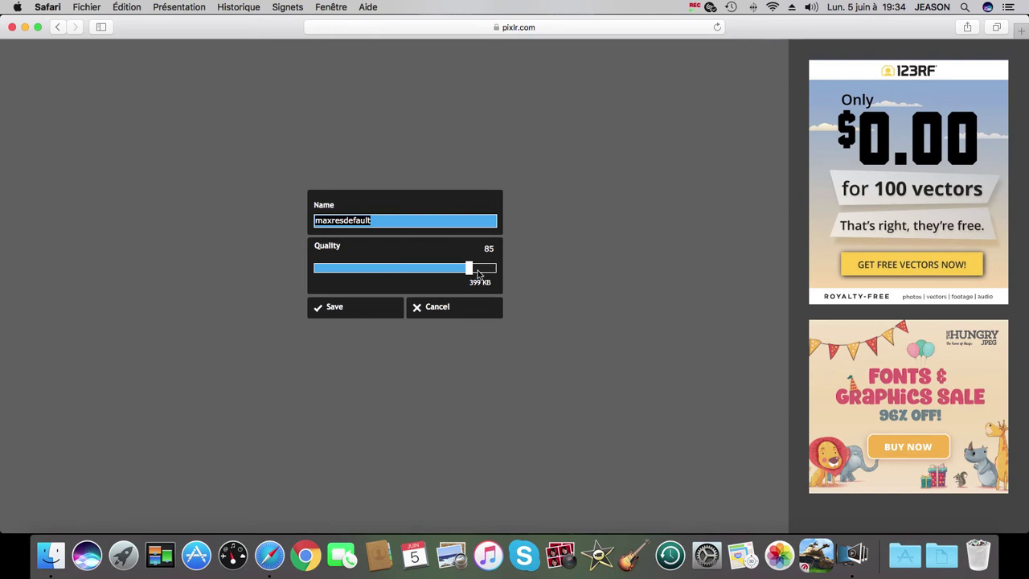
{"action": "left_click_drag", "start_coordinate": [477, 274], "coordinate": [505, 271]}
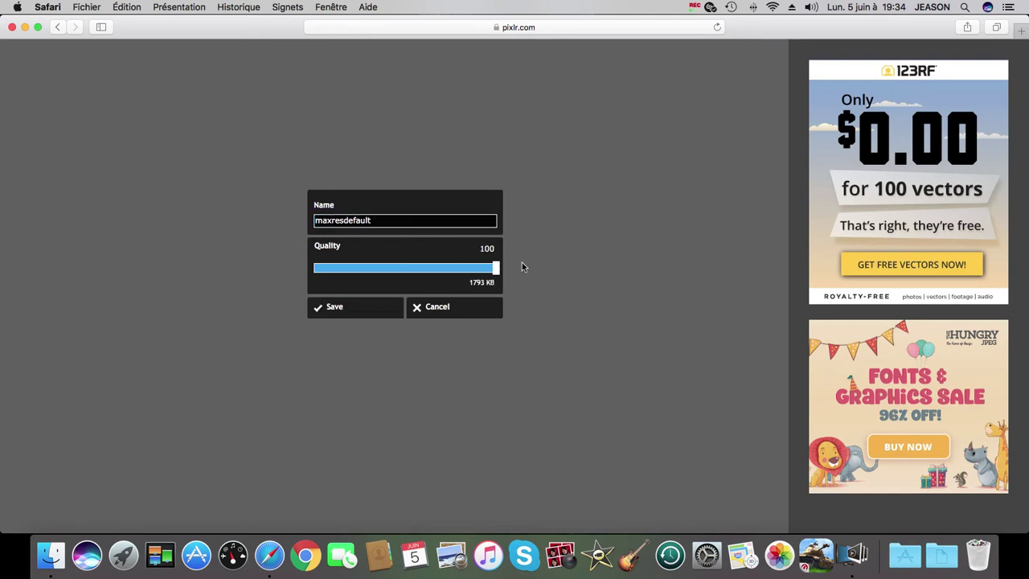
{"action": "left_click", "coordinate": [350, 222]}
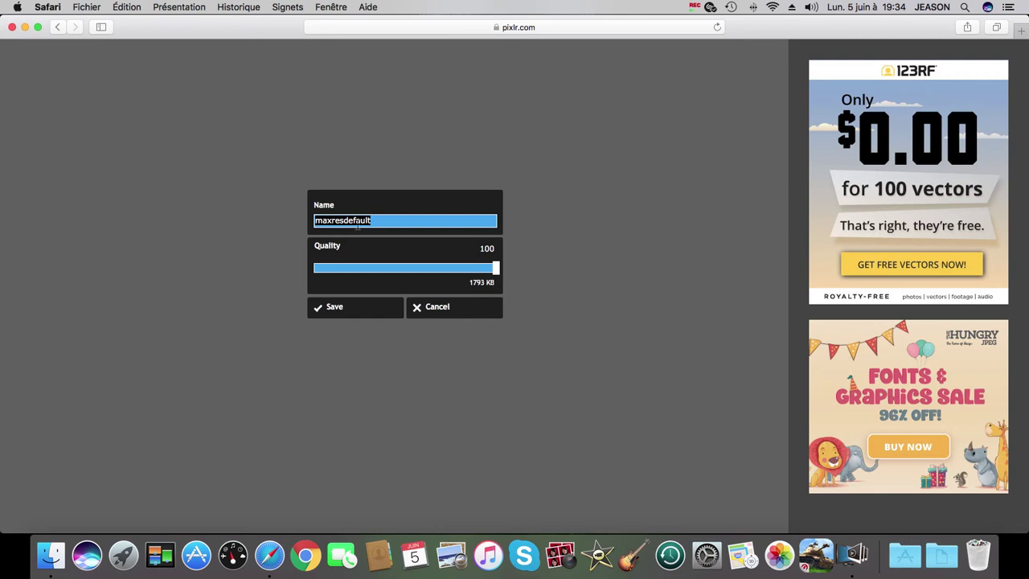
{"action": "type", "text": "TESTE VIDÉO"}
{"action": "left_click", "coordinate": [373, 314]}
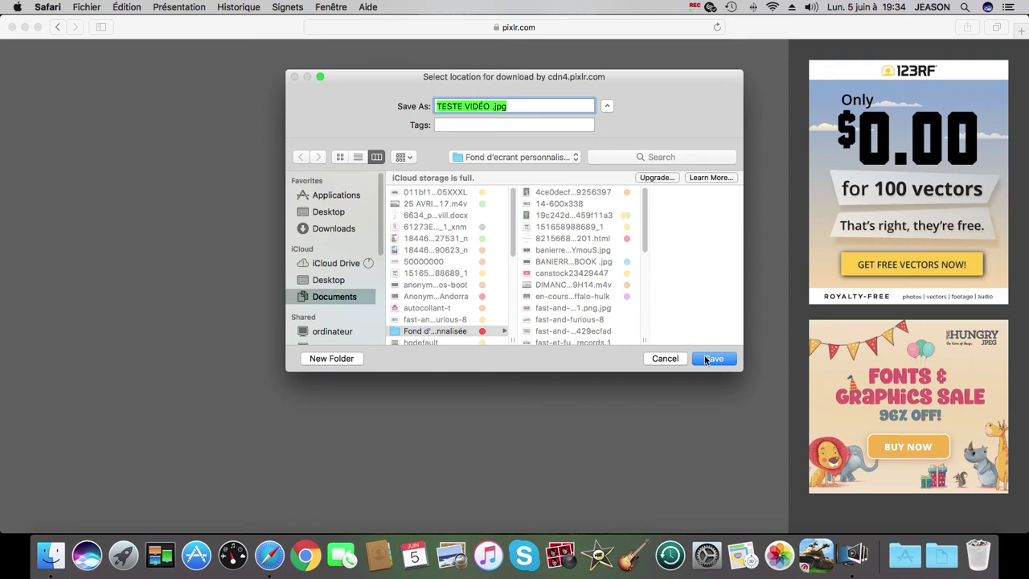
- Save the downloaded banner as TESTE VIDÉO .jpg on the computer and close the browser window
{"action": "left_click", "coordinate": [463, 127]}
{"action": "left_click", "coordinate": [468, 155]}
{"action": "left_click", "coordinate": [713, 359]}
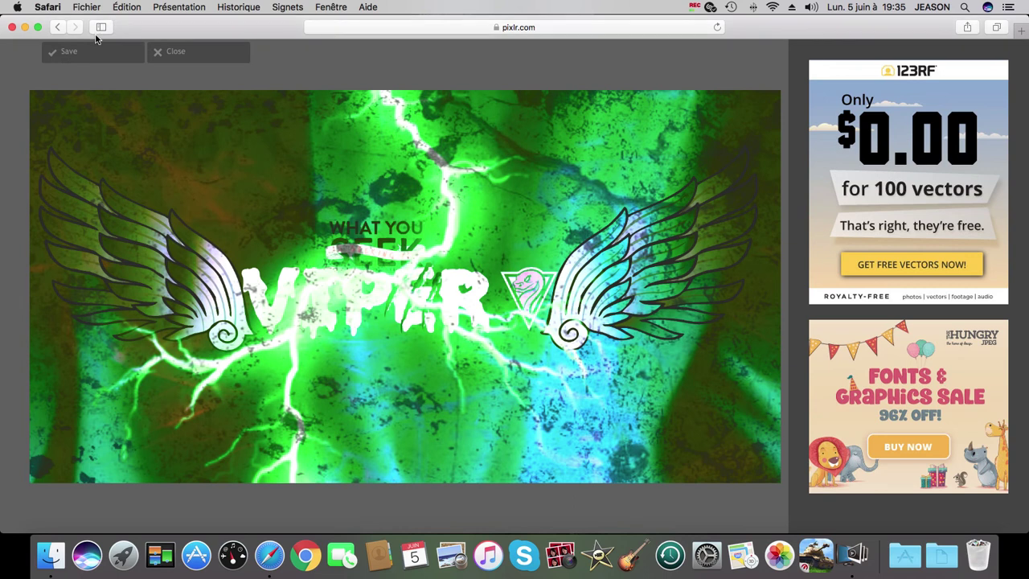
{"action": "left_click", "coordinate": [12, 27]}
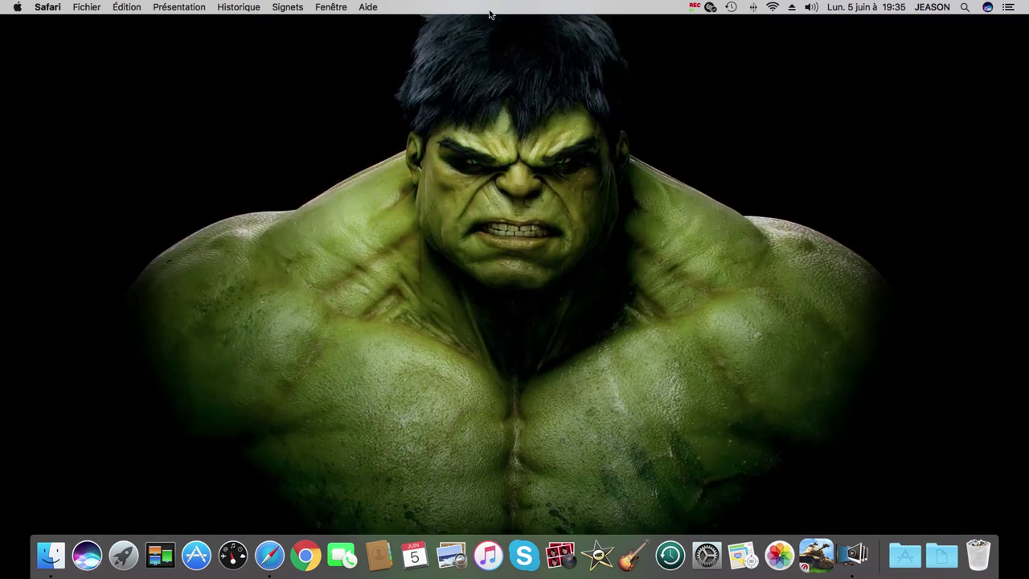
{"action": "left_click", "coordinate": [694, 7]}
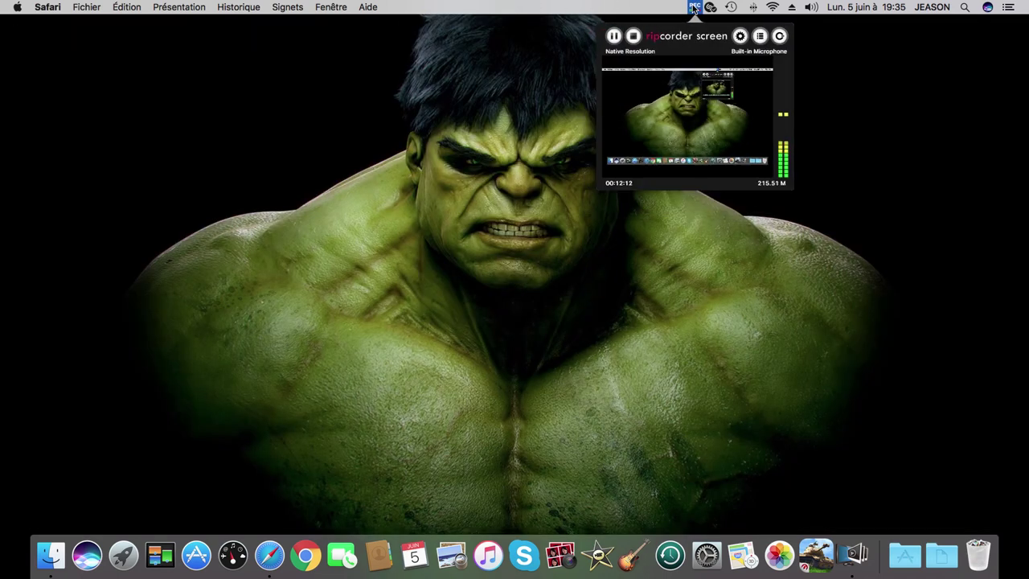